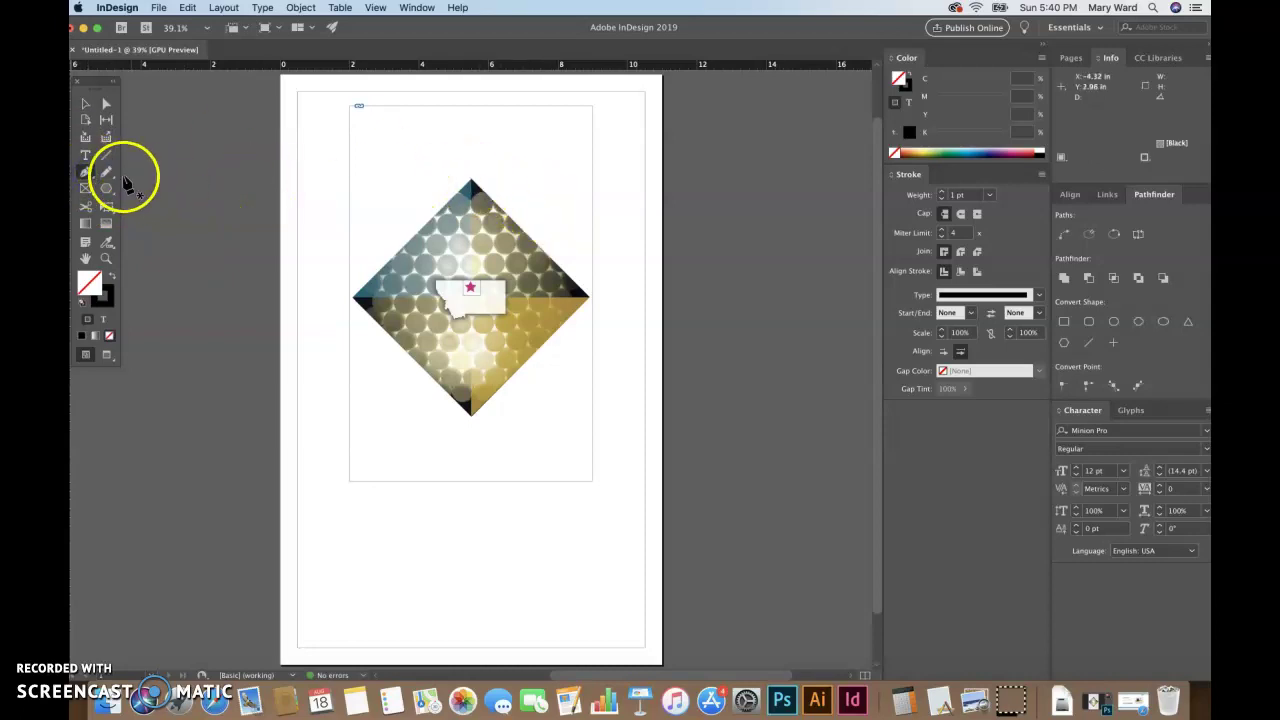
# - Draw a curved Pen path from the diamond's top point to a smooth point beyond the page's right edge, and back to the diamond's bottom point
pyautogui.click(471, 184)
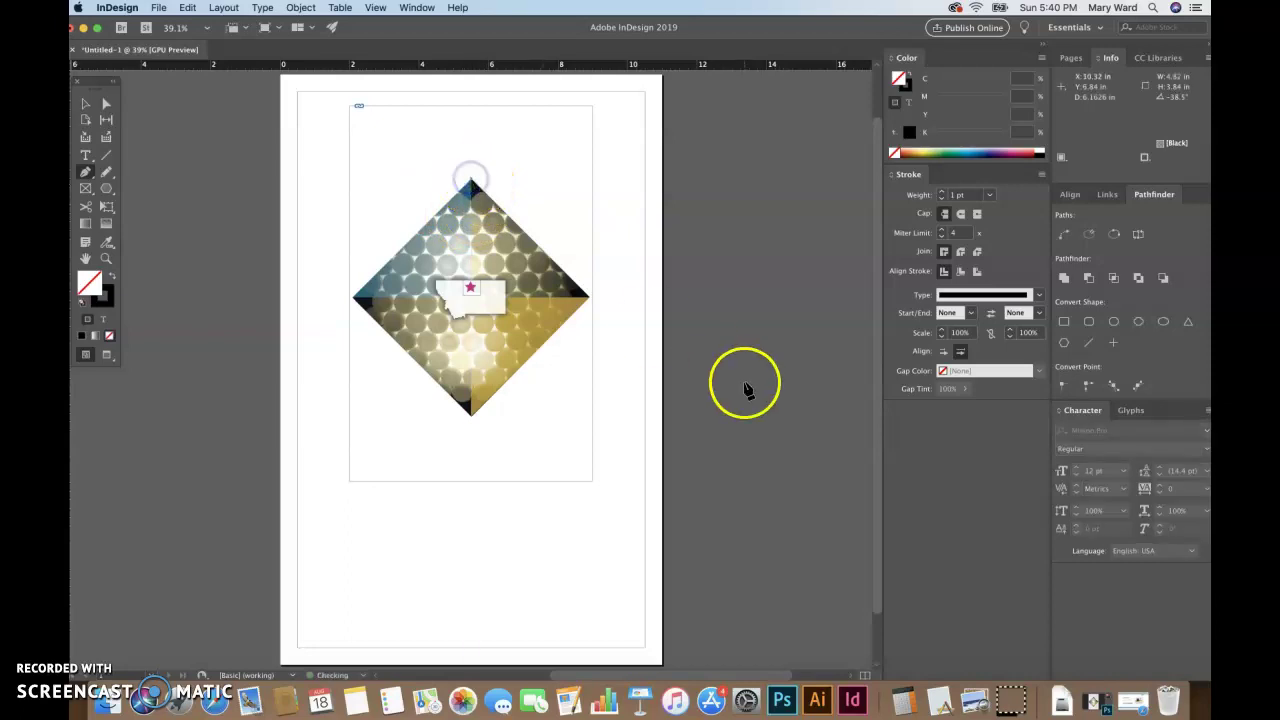
pyautogui.click(732, 320)
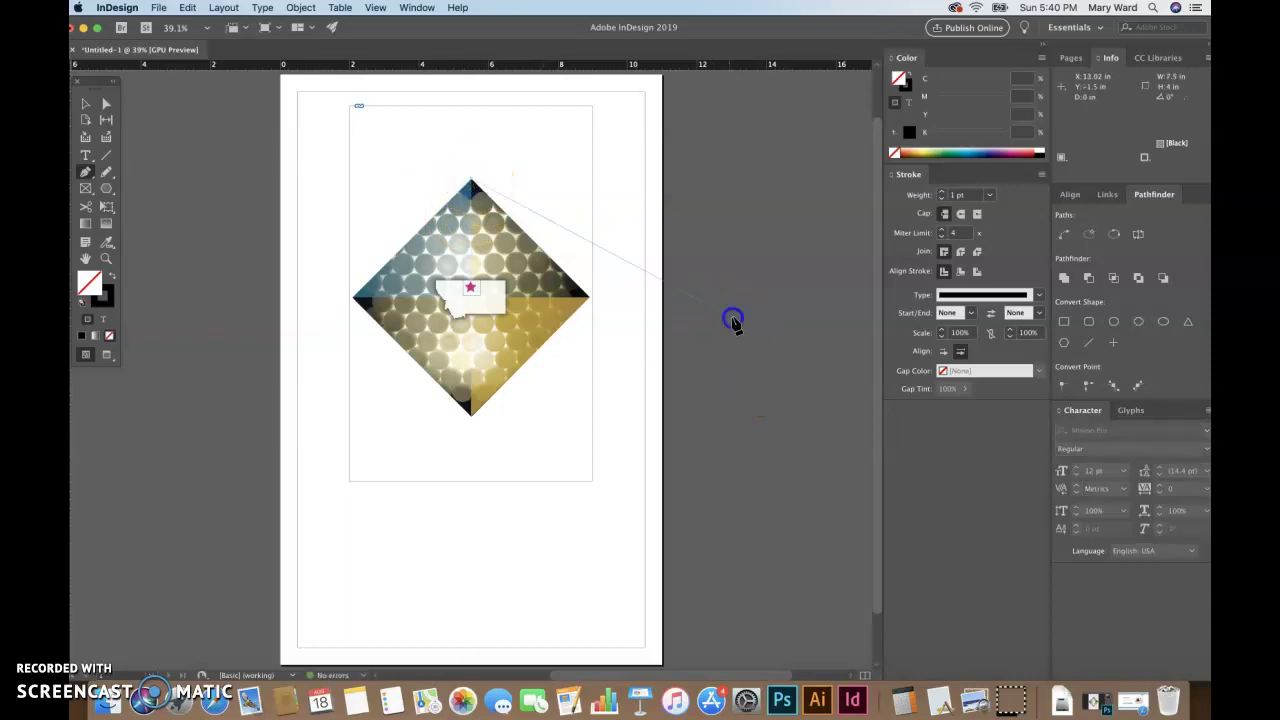
pyautogui.moveTo(734, 320); pyautogui.dragTo(812, 318)
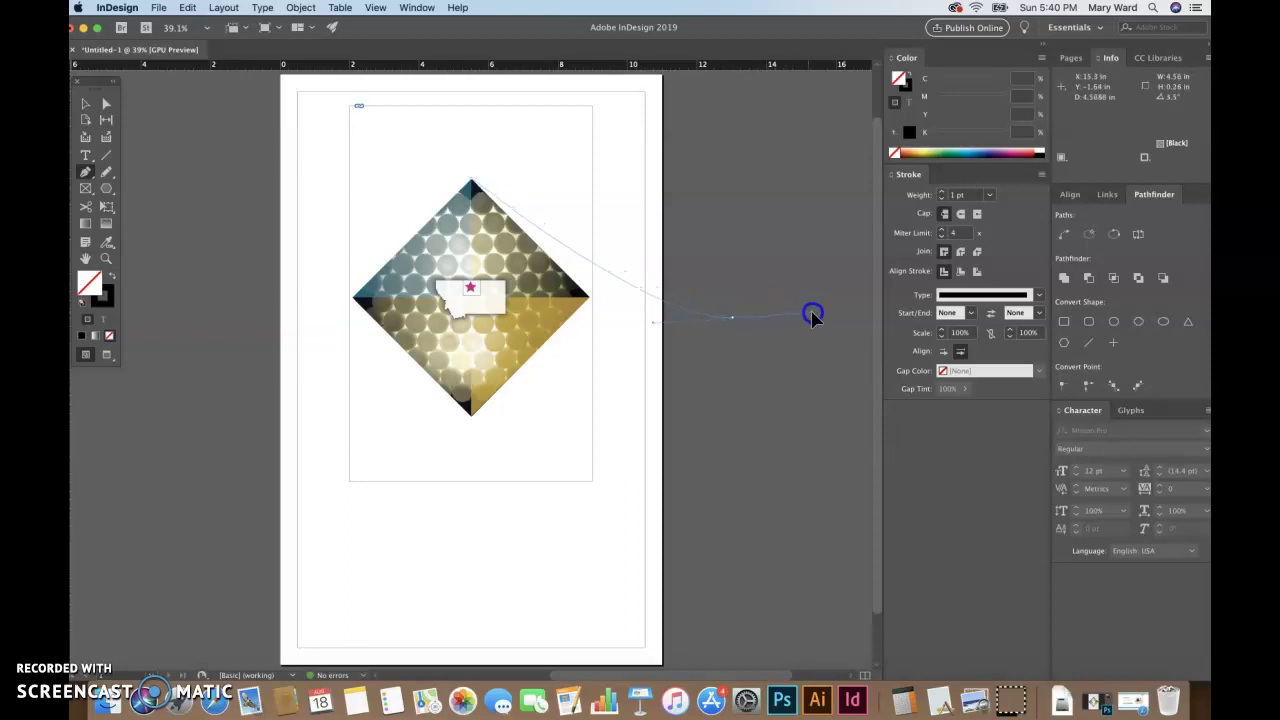
pyautogui.moveTo(812, 316); pyautogui.dragTo(812, 316)
pyautogui.click(732, 320)
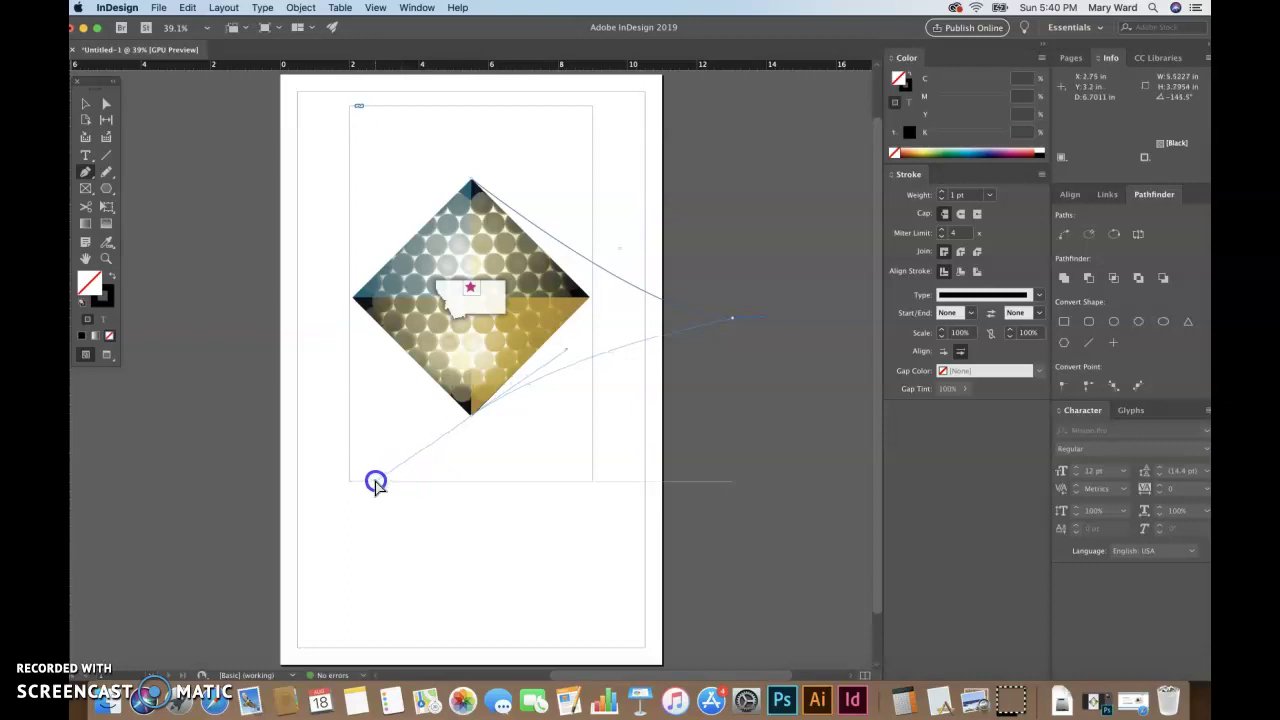
pyautogui.moveTo(372, 478); pyautogui.dragTo(370, 485)
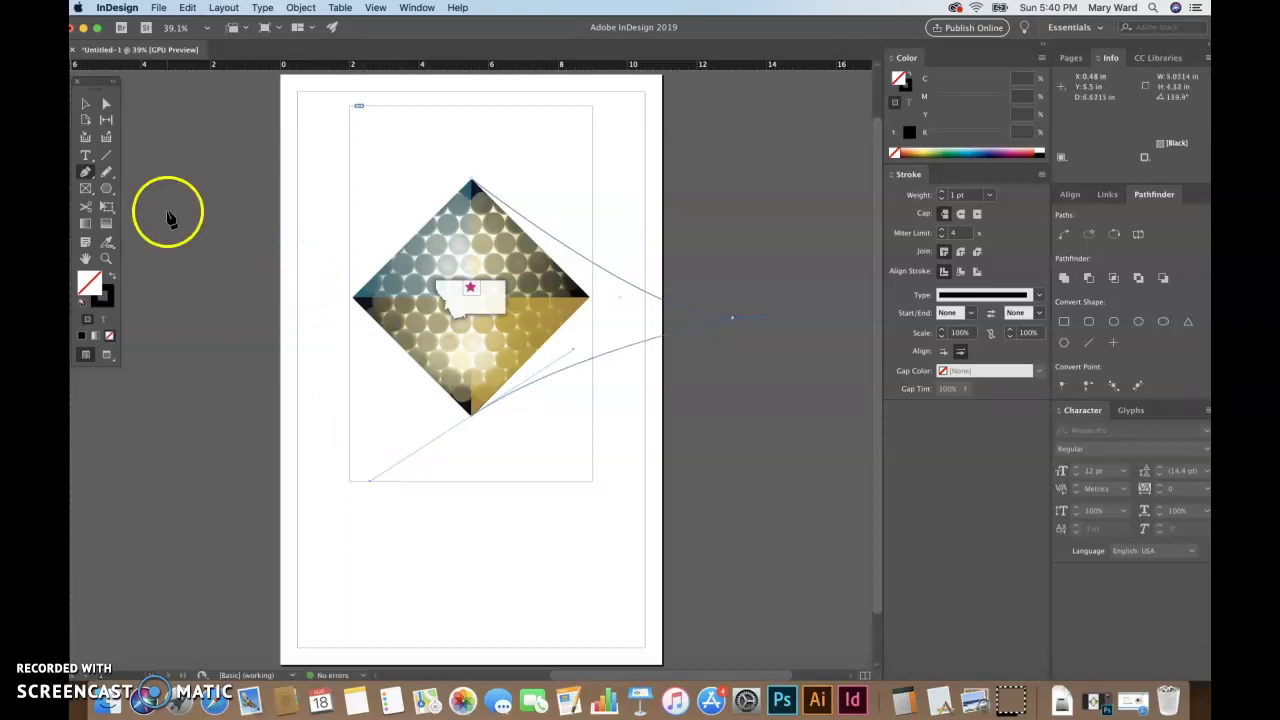
# - Swap the fill and stroke of the curved path to give it a solid black fill and no stroke
pyautogui.click(86, 103)
pyautogui.click(282, 369)
pyautogui.click(680, 332)
pyautogui.click(114, 280)
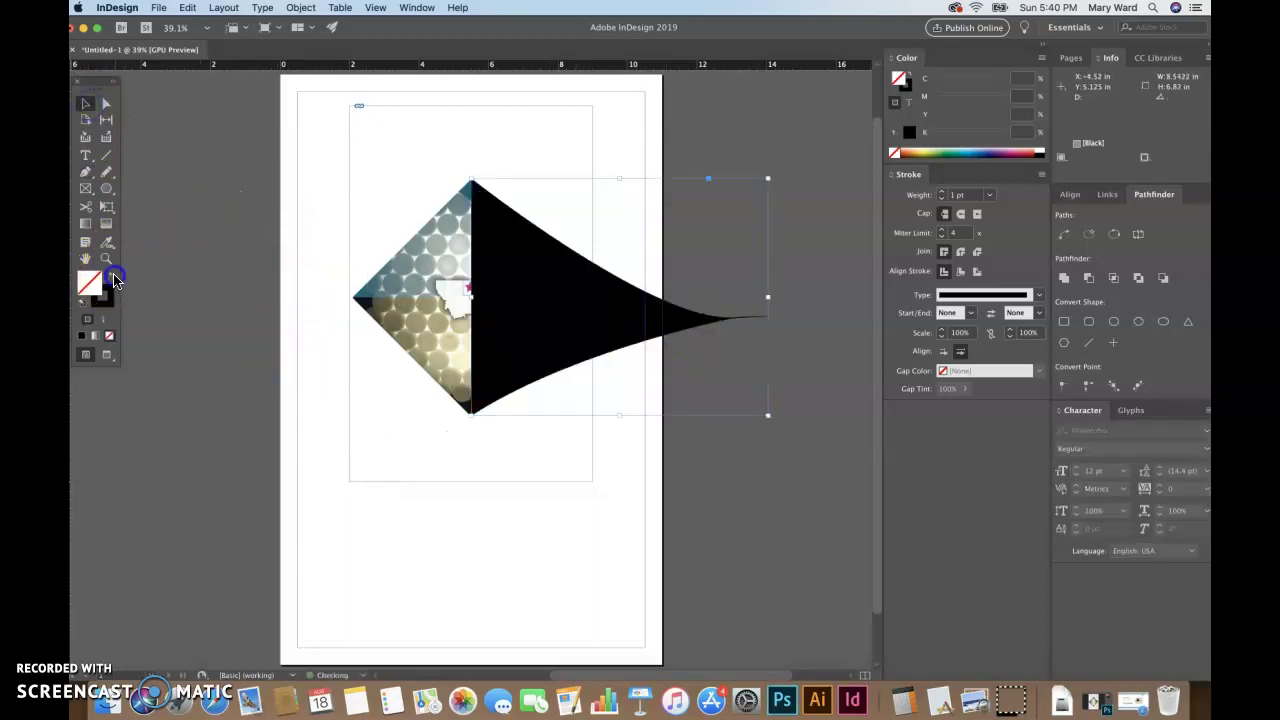
pyautogui.click(114, 280)
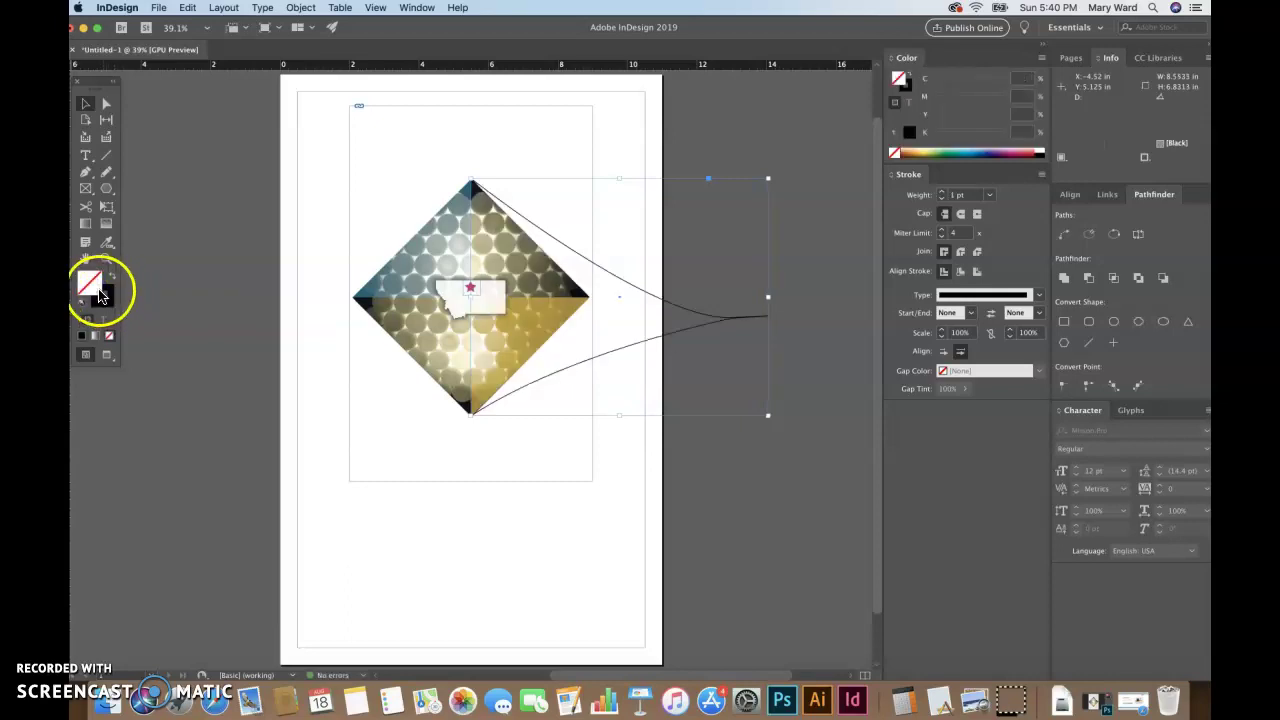
pyautogui.click(108, 290)
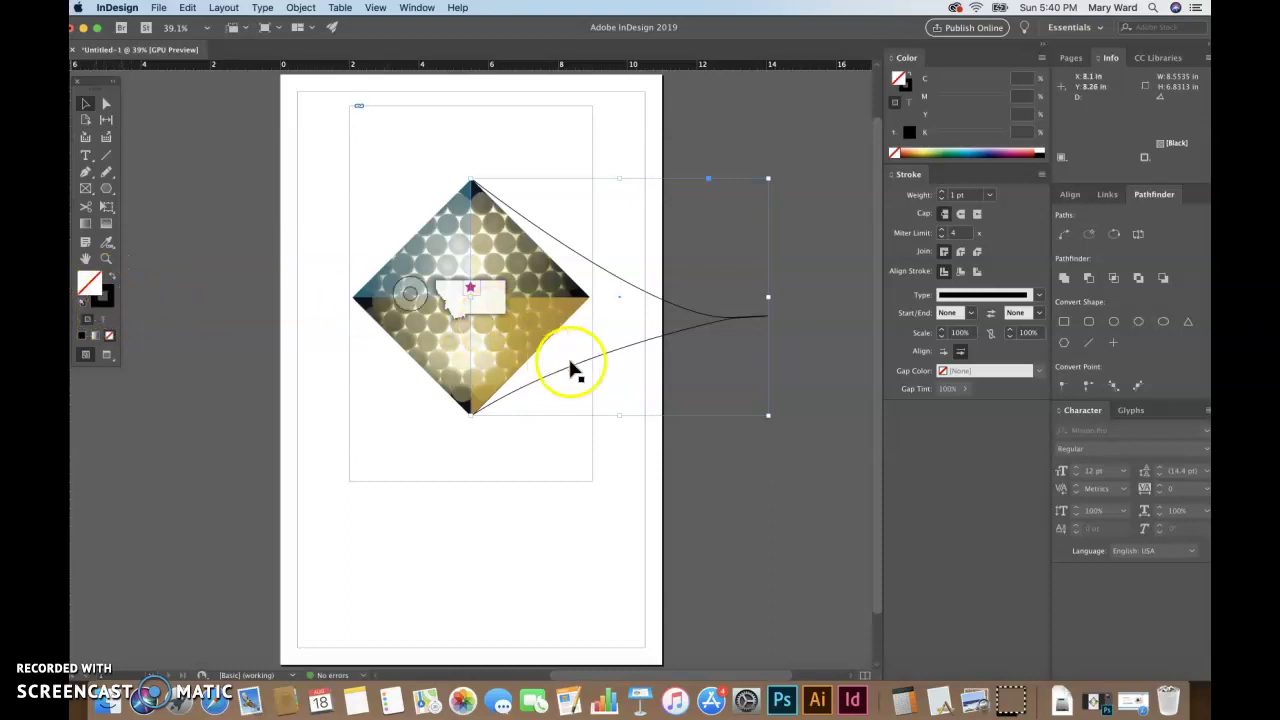
pyautogui.click(112, 284)
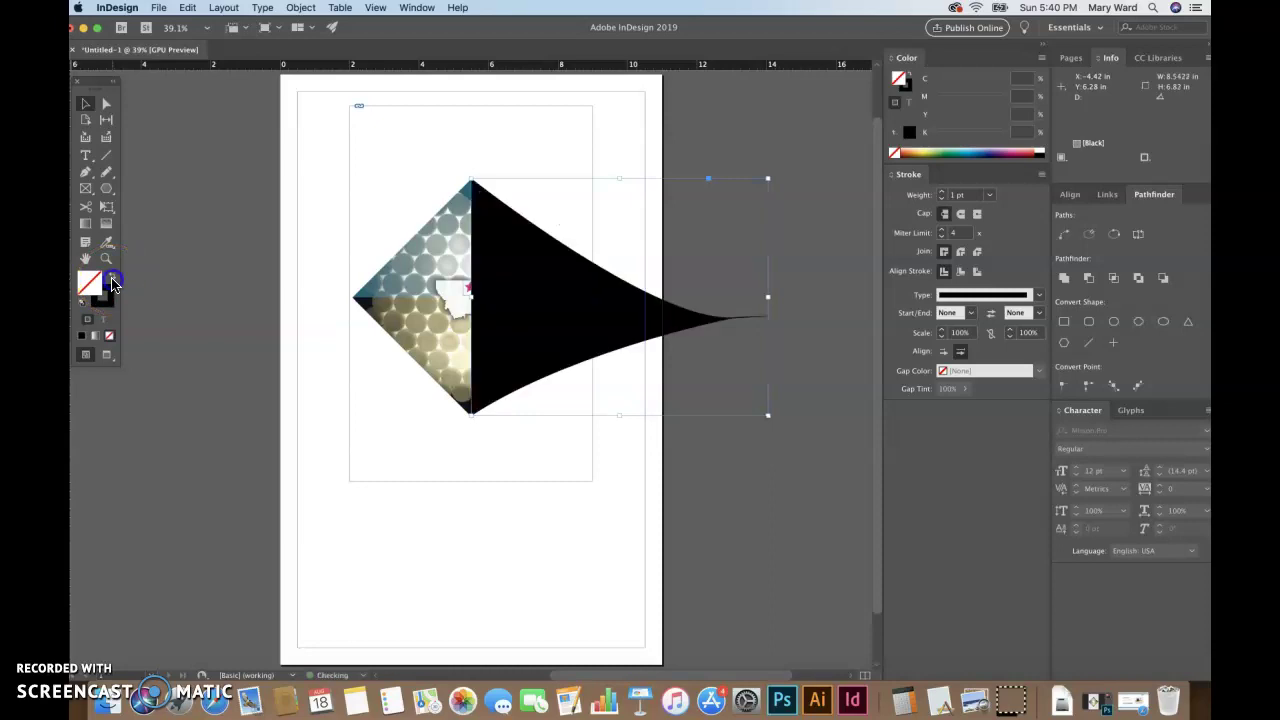
pyautogui.click(763, 465)
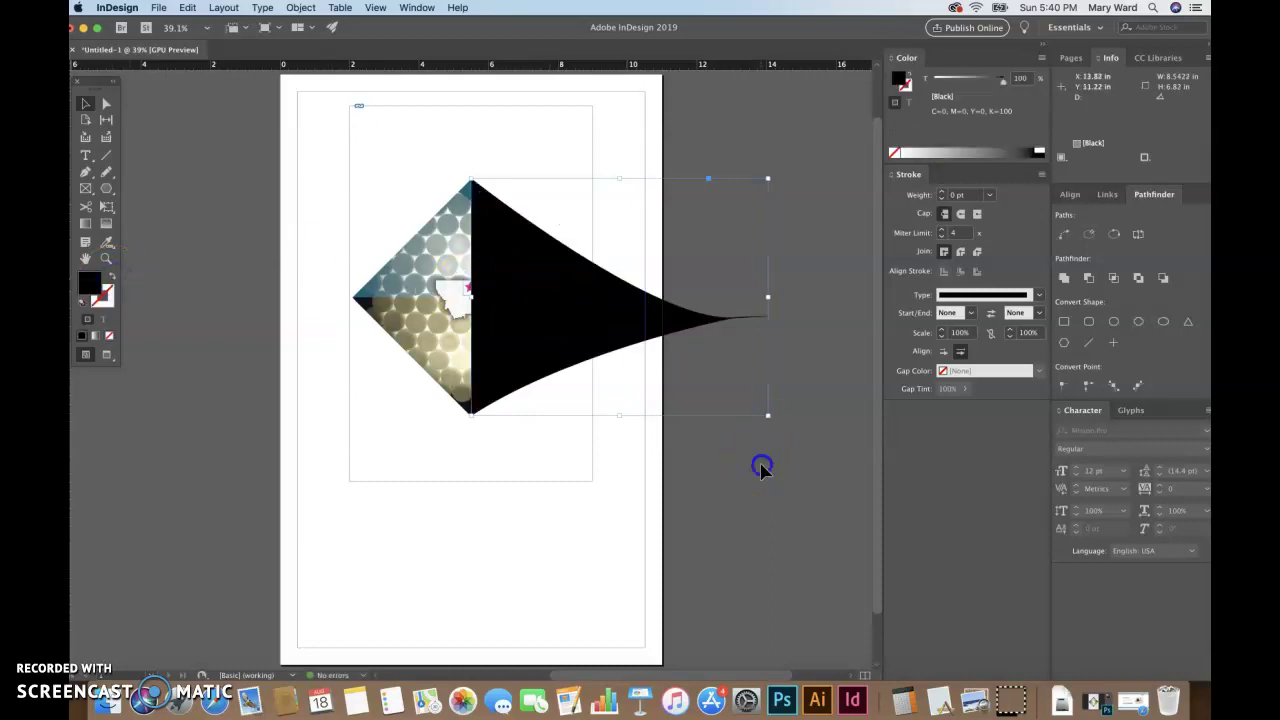
# - Switch to preview mode and send the black shape behind the diamond image
pyautogui.press('w')
pyautogui.click(597, 316)
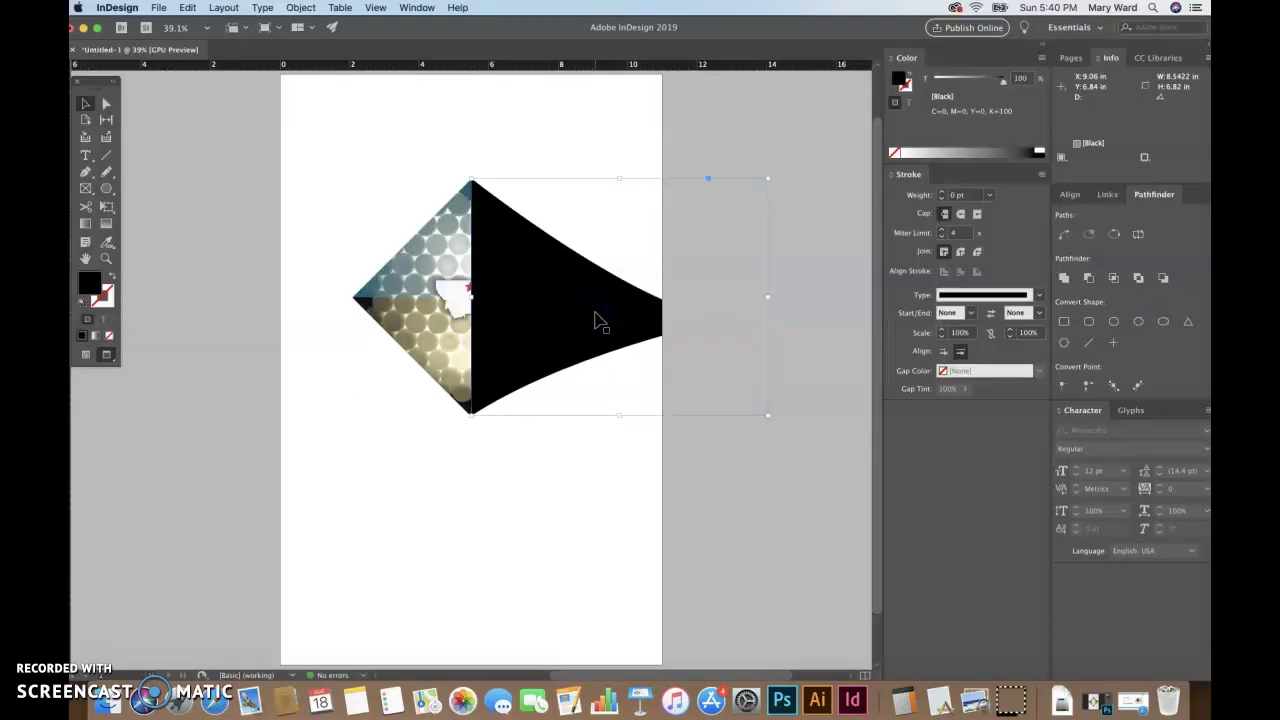
pyautogui.click(296, 8)
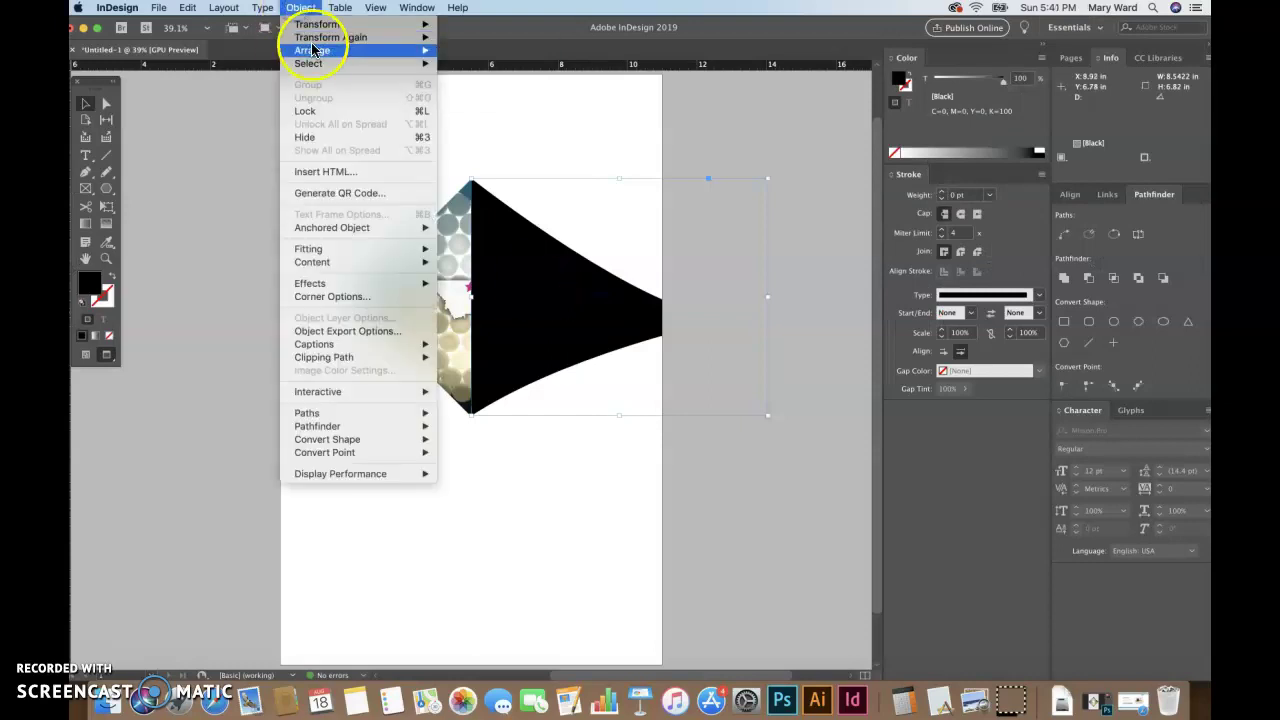
pyautogui.moveTo(314, 46)
pyautogui.click(473, 92)
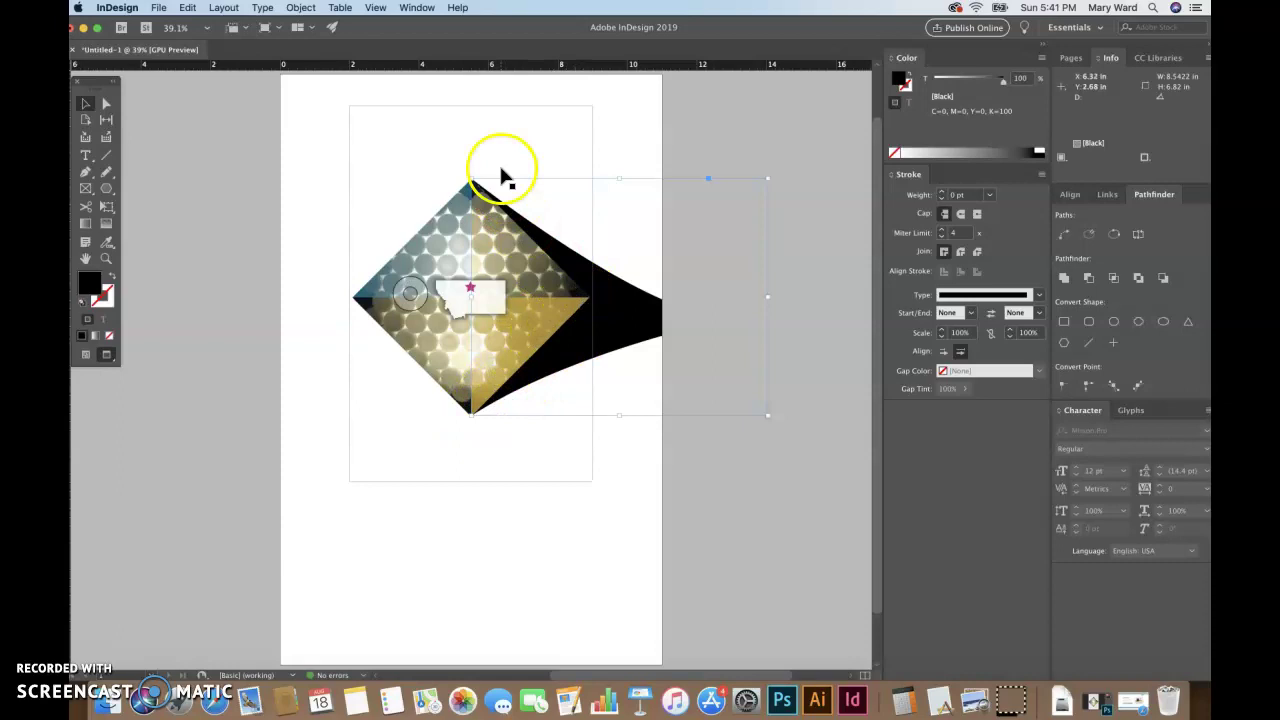
# - Narrow the black shape to about 7.34 in wide by pulling its outer edge inward
pyautogui.click(710, 528)
pyautogui.click(645, 333)
pyautogui.moveTo(767, 297); pyautogui.dragTo(726, 303)
pyautogui.click(781, 385)
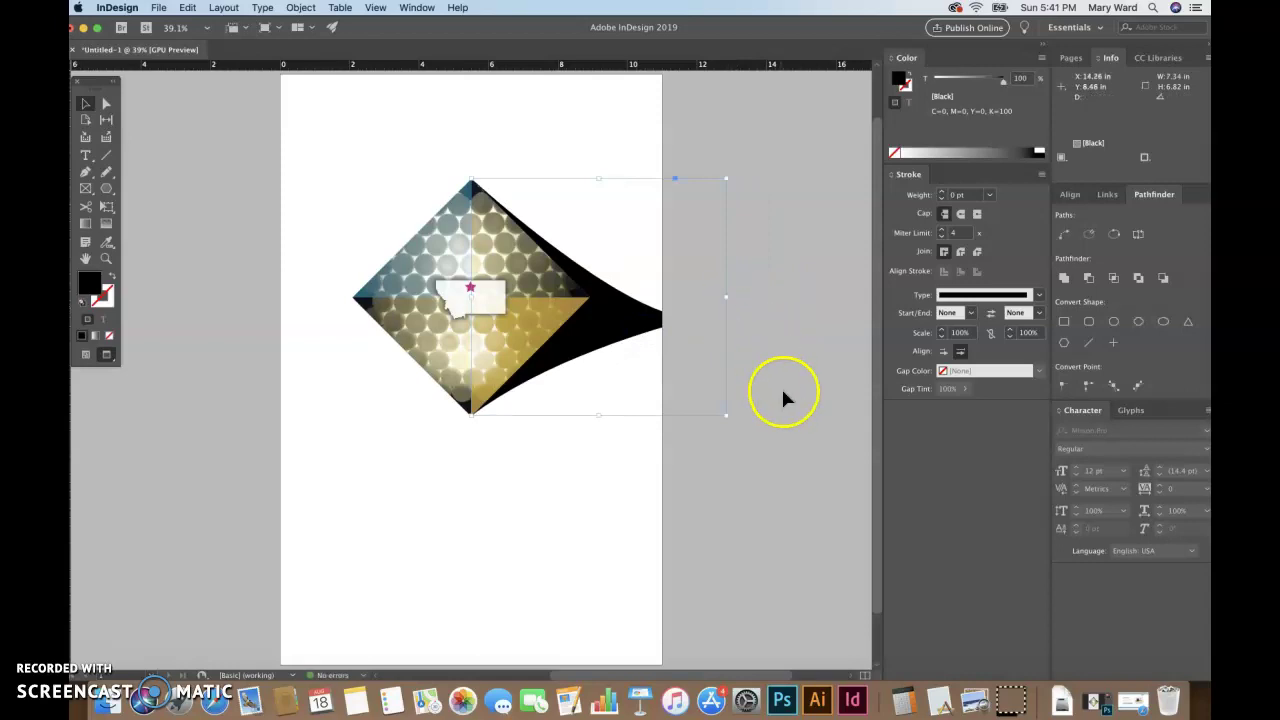
# - Duplicate the black shape with copy and paste, and flip the copy horizontally
pyautogui.click(660, 334)
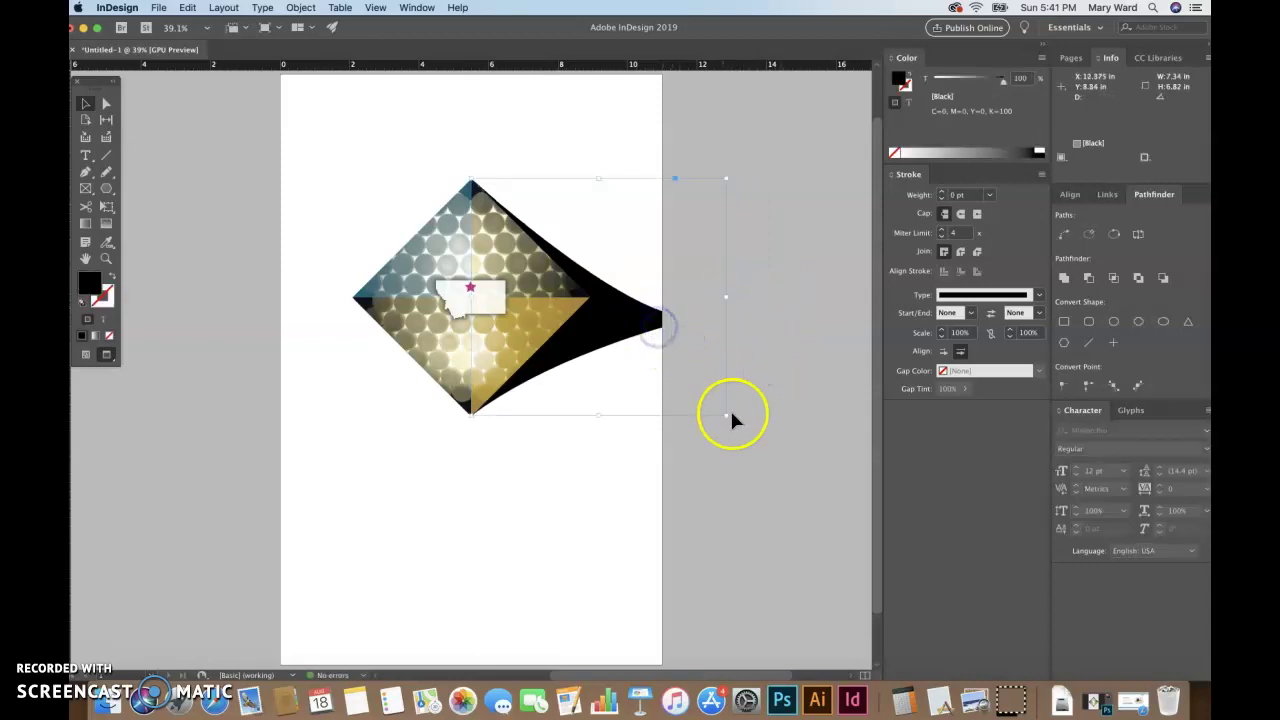
pyautogui.moveTo(733, 424); pyautogui.dragTo(734, 423)
pyautogui.click(343, 151)
pyautogui.click(300, 7)
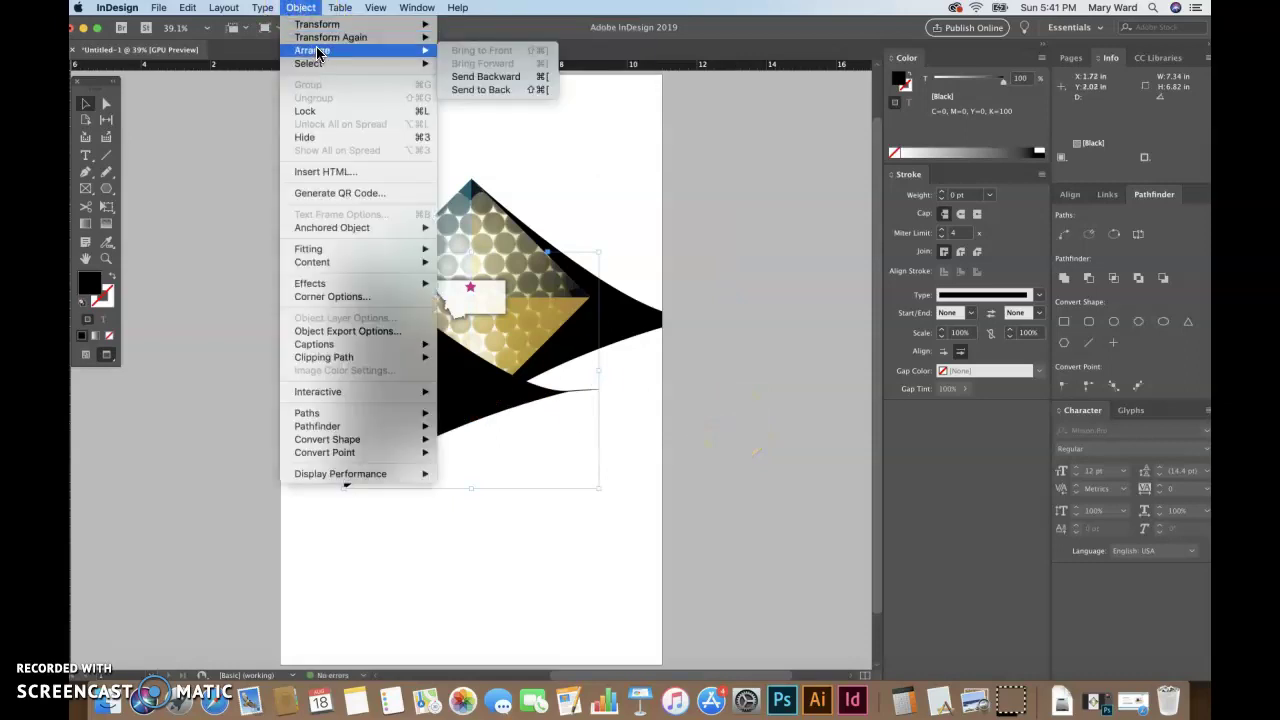
pyautogui.moveTo(318, 26)
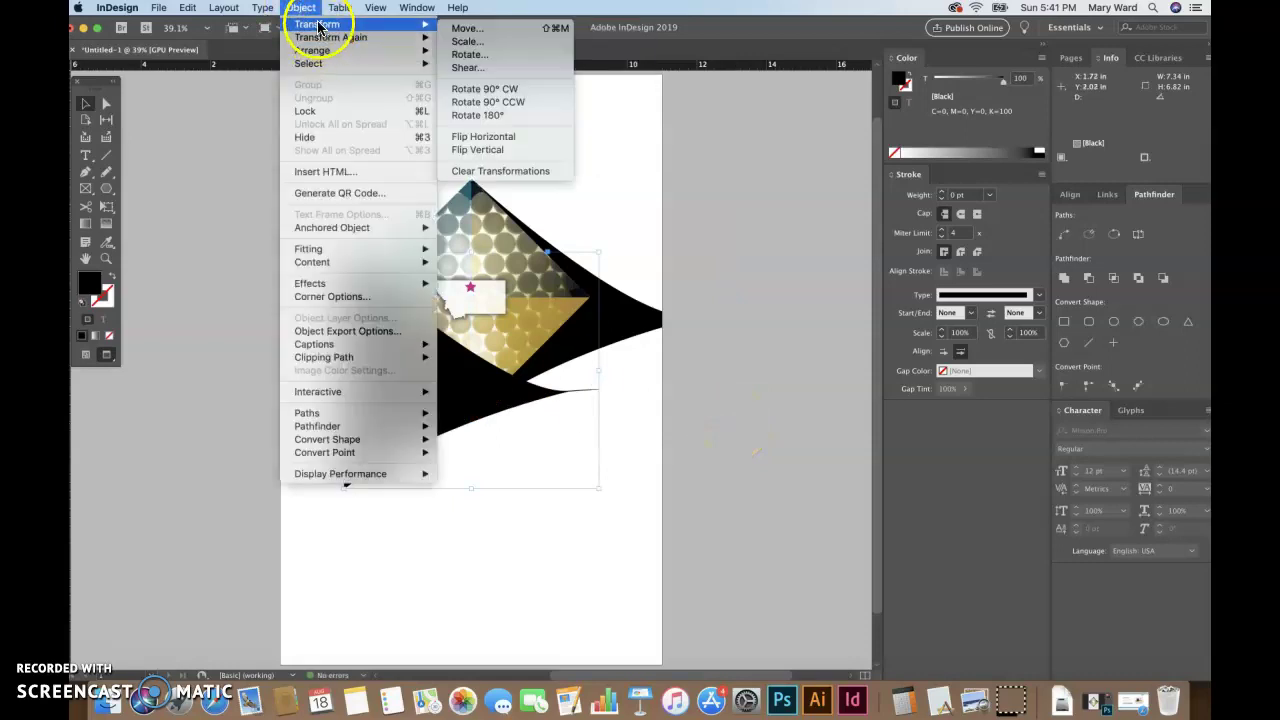
pyautogui.click(480, 136)
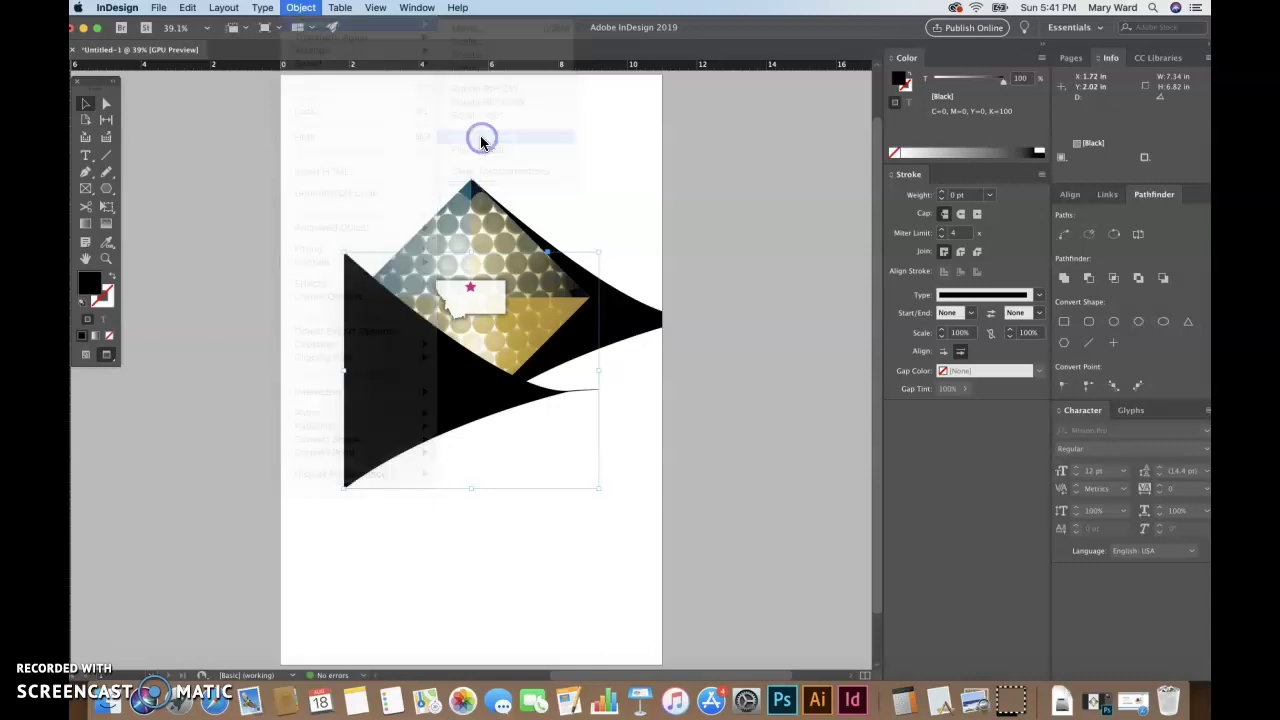
# - Align the flipped copy with the original along the diamond's vertical centre line and send it behind the diamond
pyautogui.moveTo(309, 357); pyautogui.dragTo(457, 309)
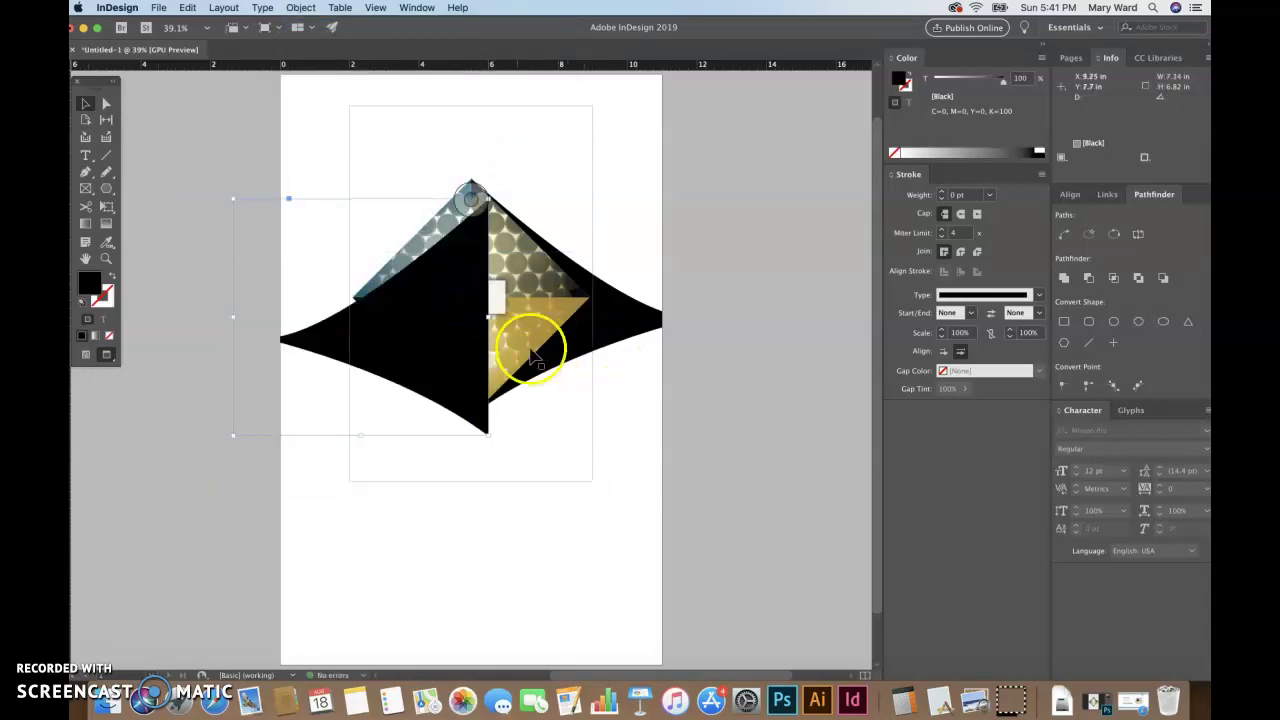
pyautogui.moveTo(378, 366); pyautogui.dragTo(362, 347)
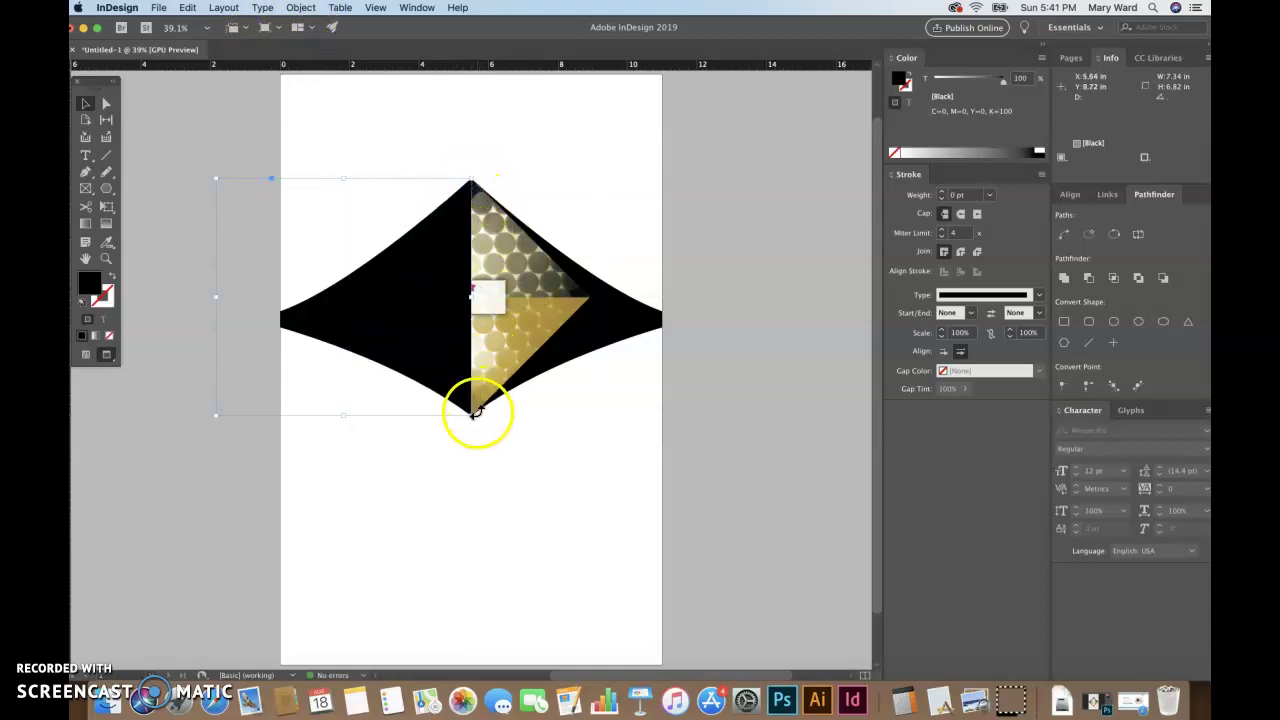
pyautogui.click(300, 7)
pyautogui.moveTo(313, 52)
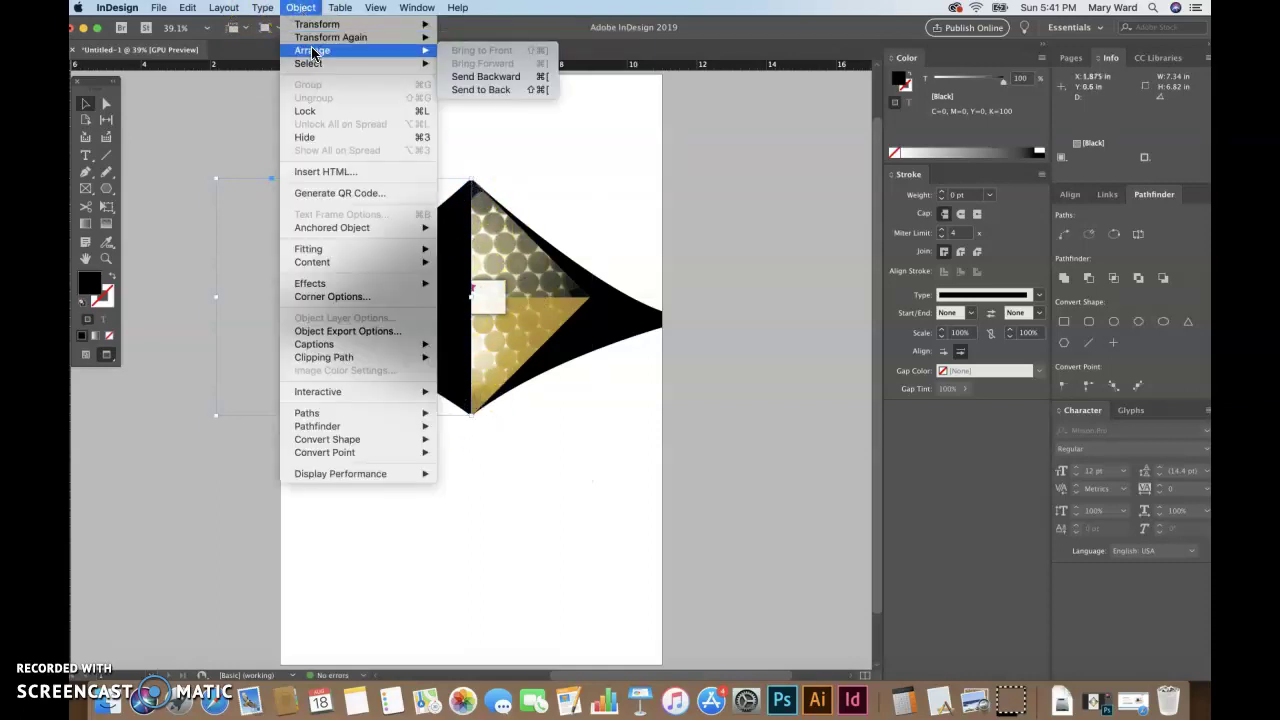
pyautogui.click(480, 89)
pyautogui.click(654, 188)
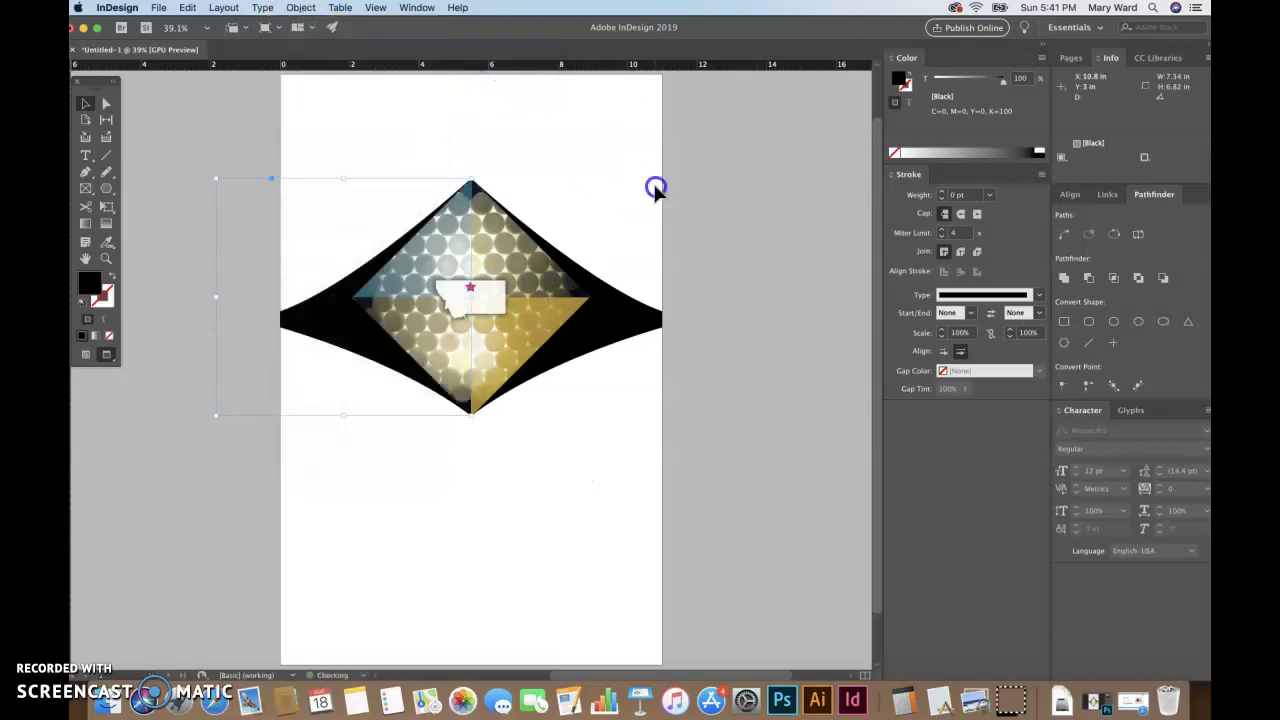
pyautogui.click(786, 384)
# - Try to reshape the right black shape's outer tip by adjusting the curve handles of its anchor point
pyautogui.click(648, 332)
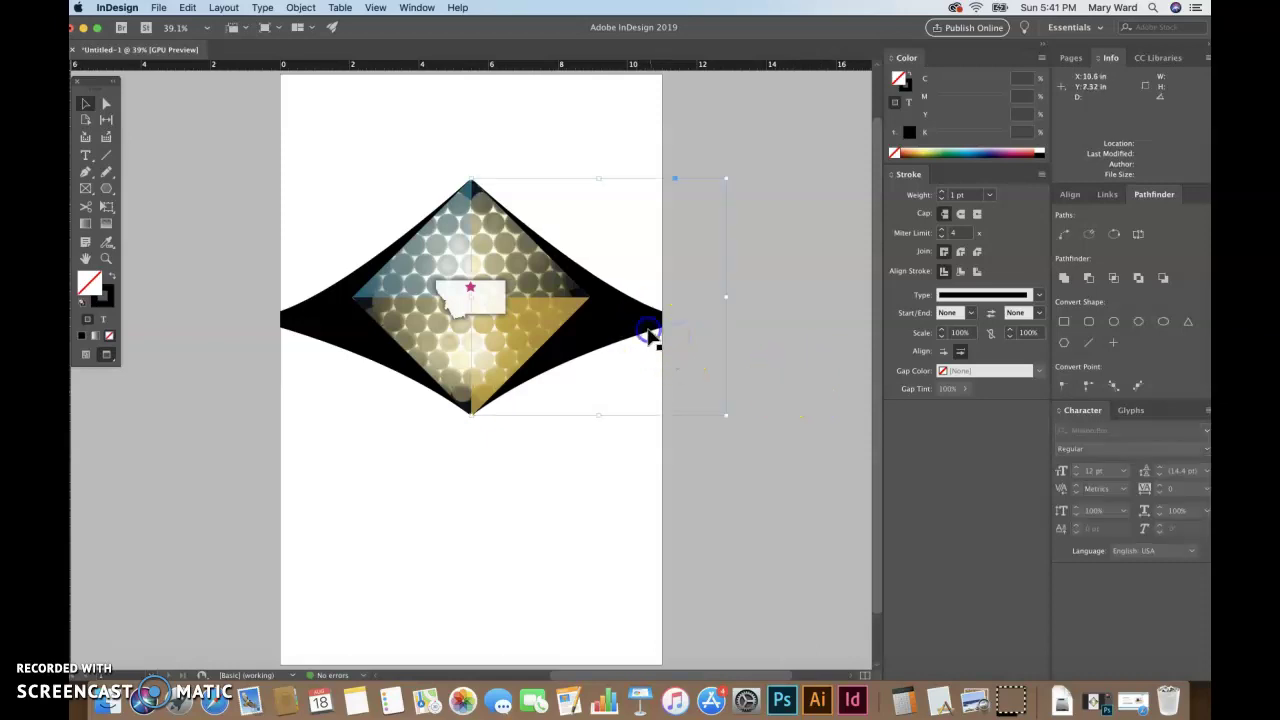
pyautogui.click(107, 104)
pyautogui.click(696, 318)
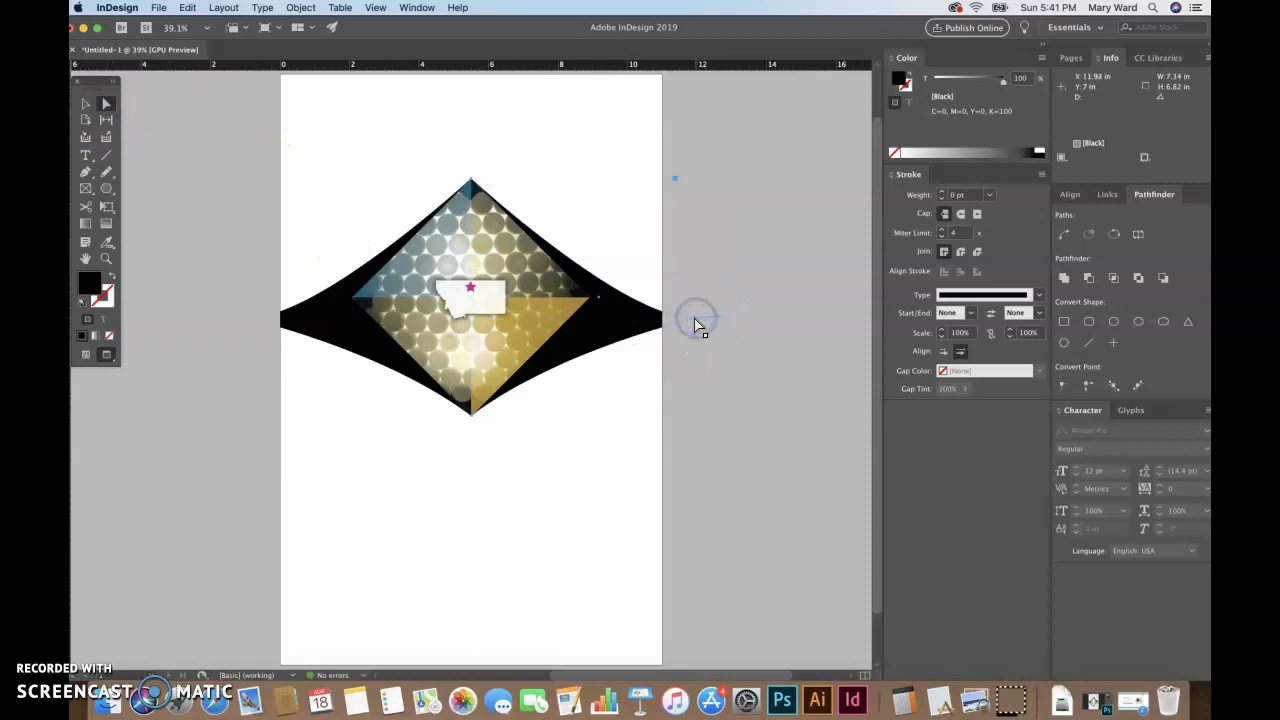
pyautogui.press('w')
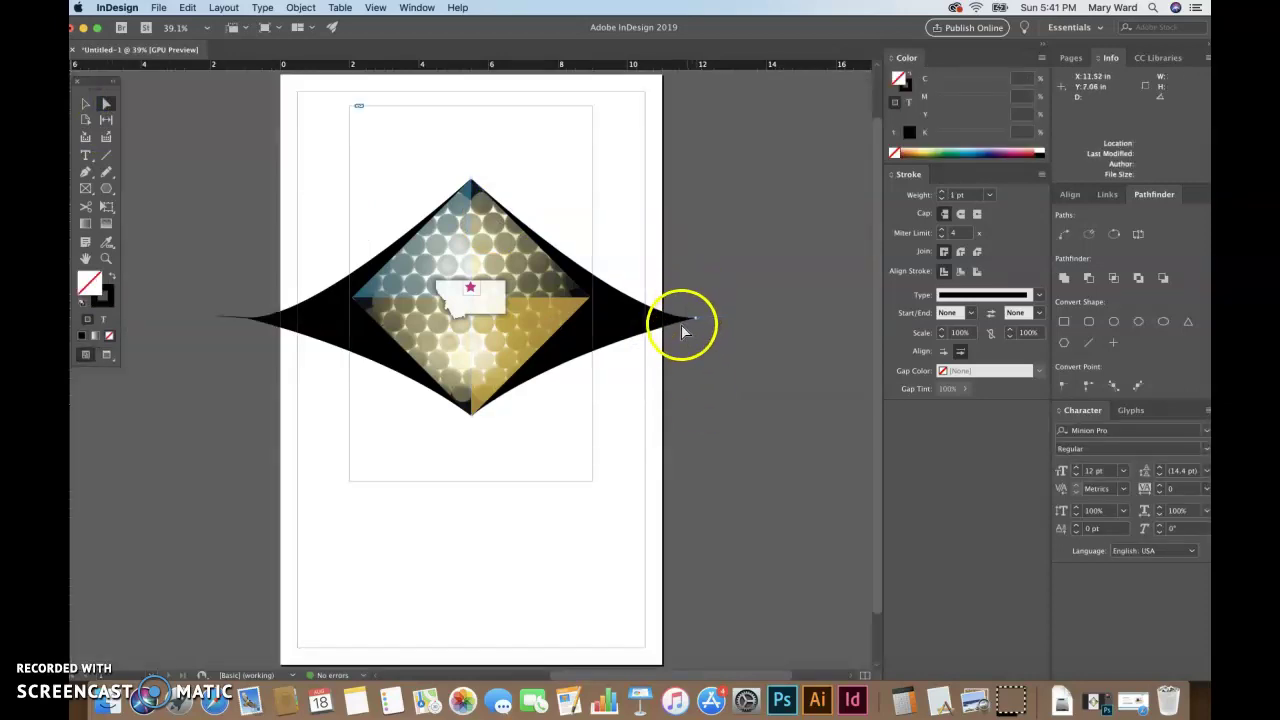
pyautogui.click(689, 322)
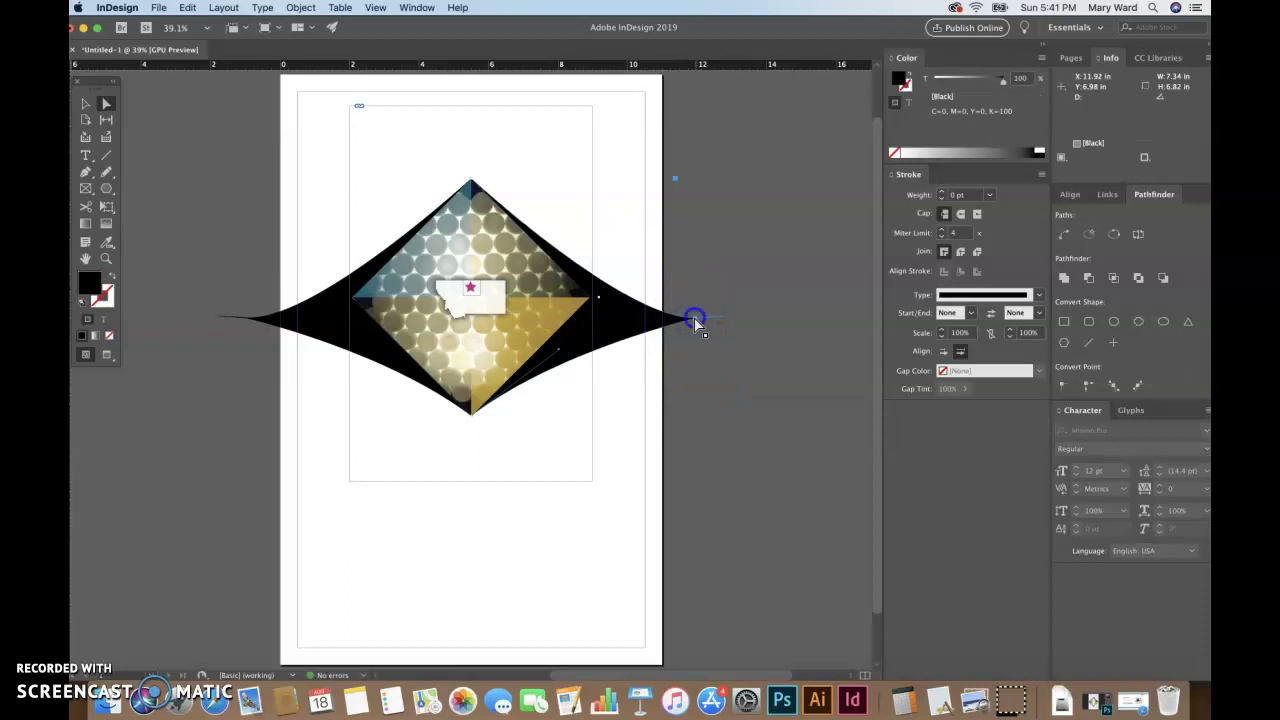
pyautogui.moveTo(762, 320); pyautogui.dragTo(722, 324)
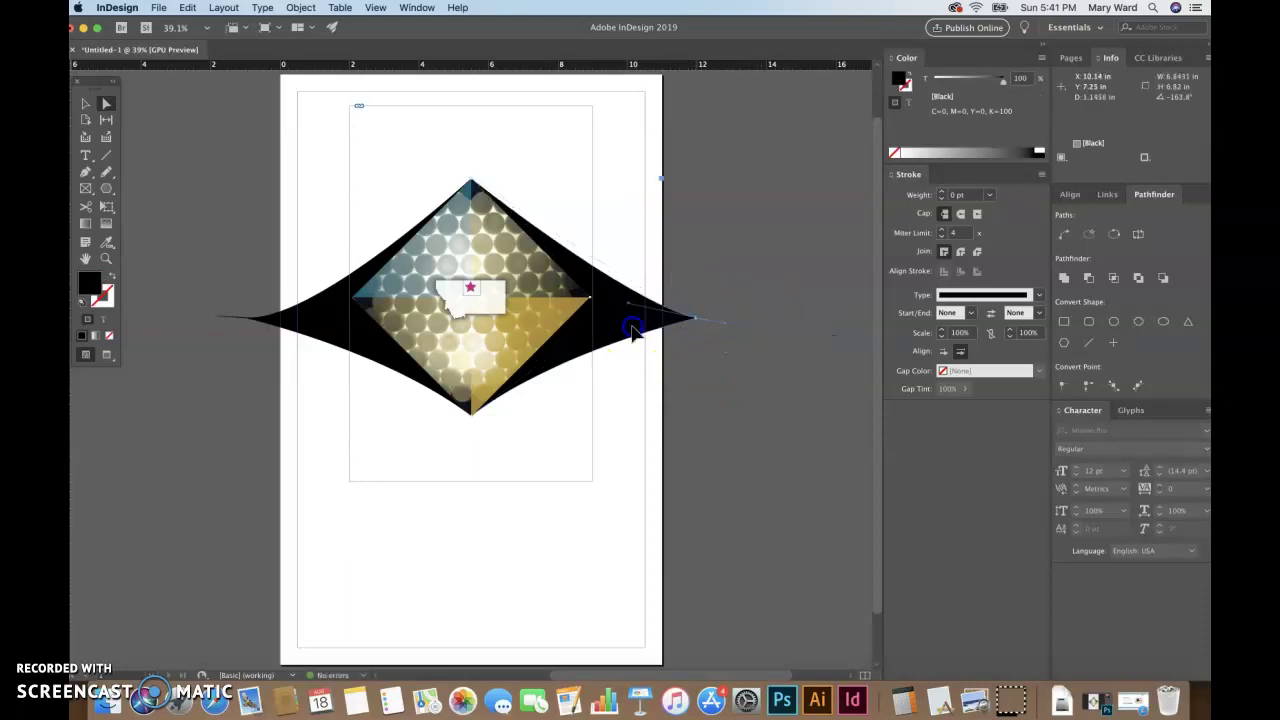
pyautogui.click(708, 373)
pyautogui.click(318, 307)
pyautogui.click(85, 103)
pyautogui.click(205, 158)
pyautogui.press('w')
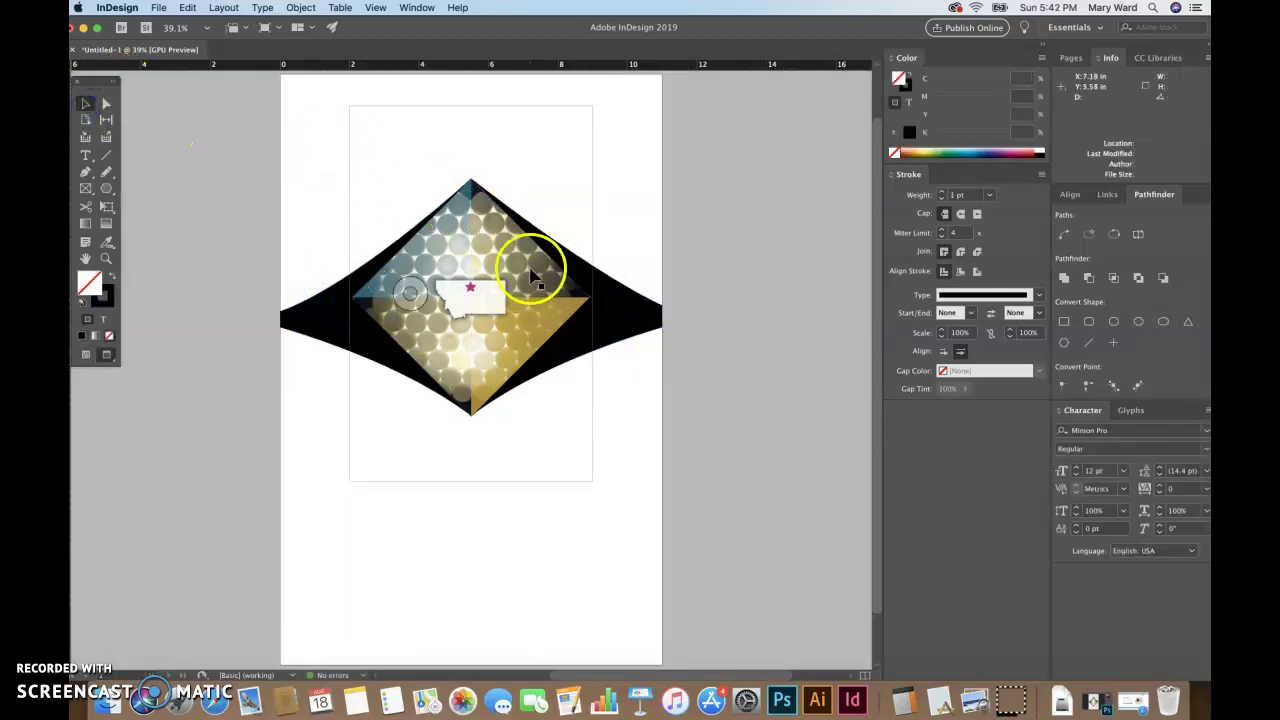
pyautogui.click(759, 419)
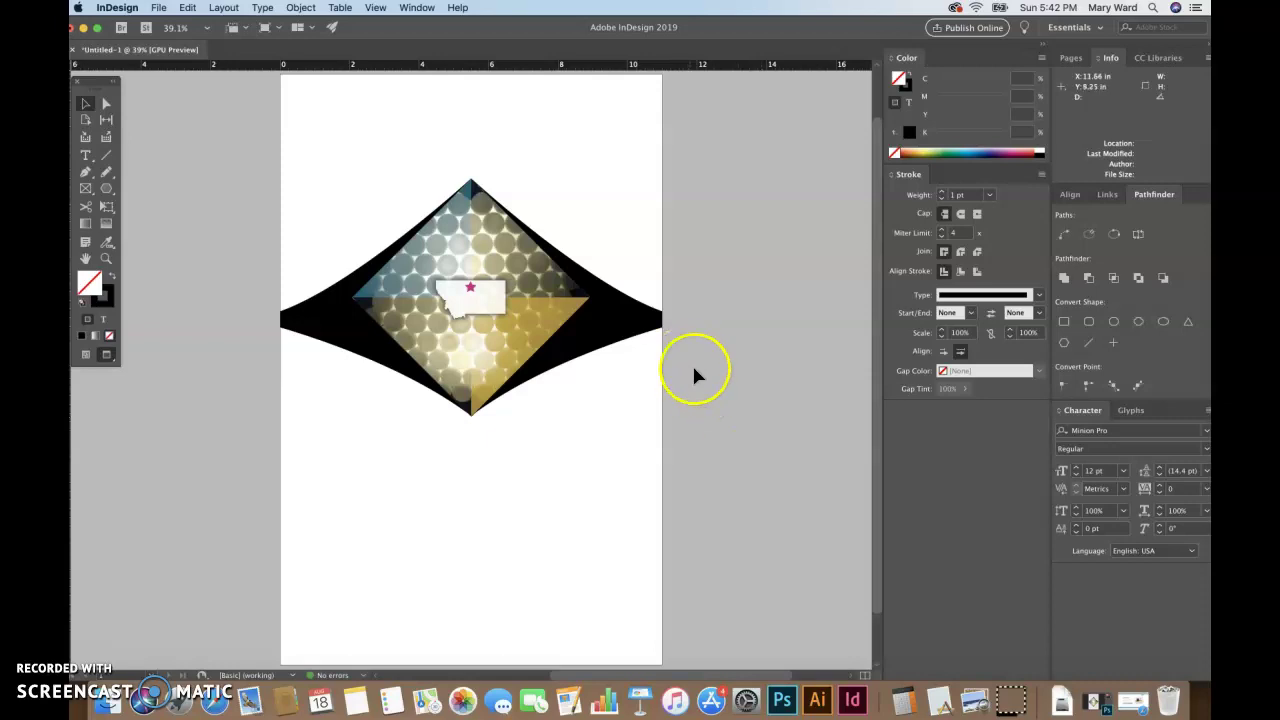
pyautogui.click(548, 457)
pyautogui.click(700, 494)
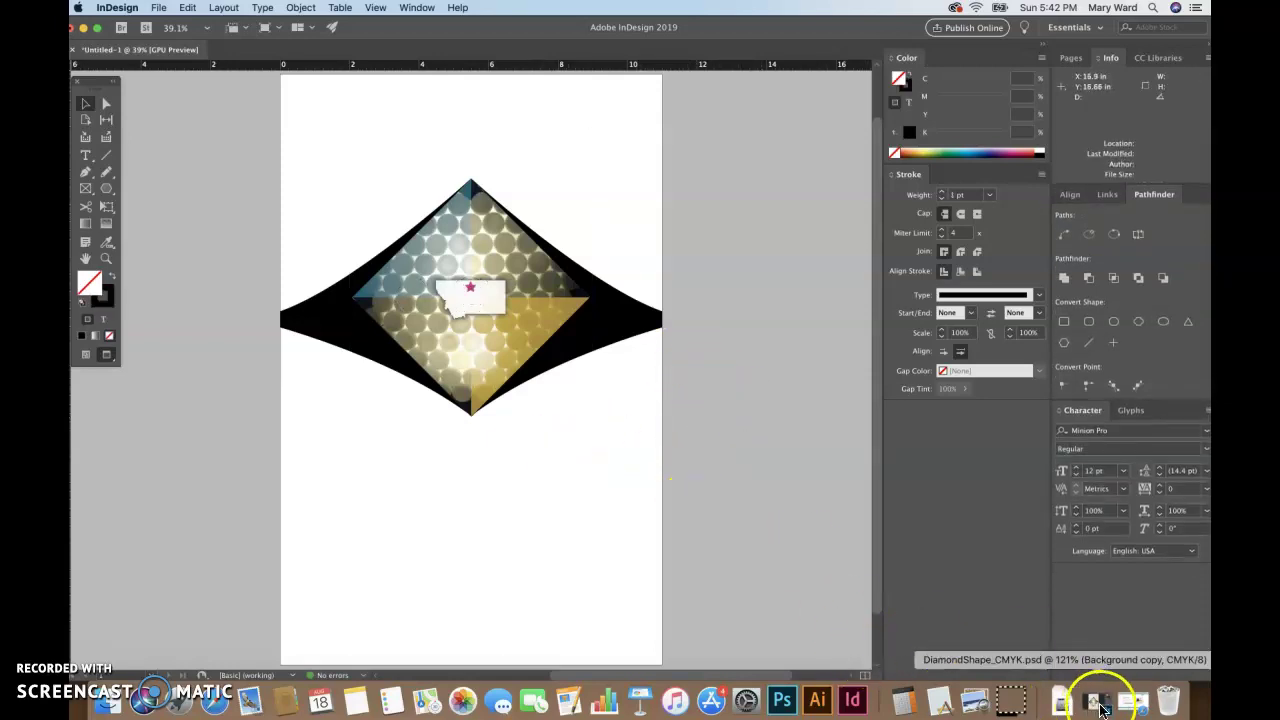
pyautogui.click(1062, 702)
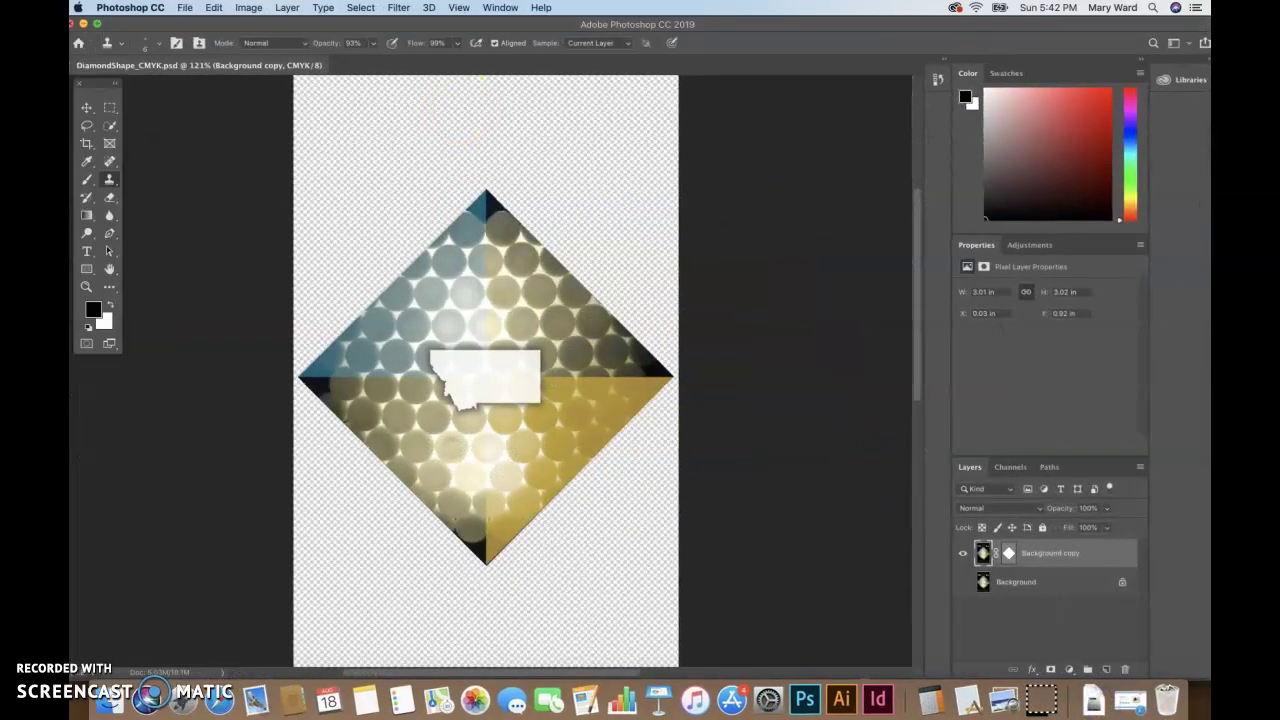
pyautogui.click(84, 24)
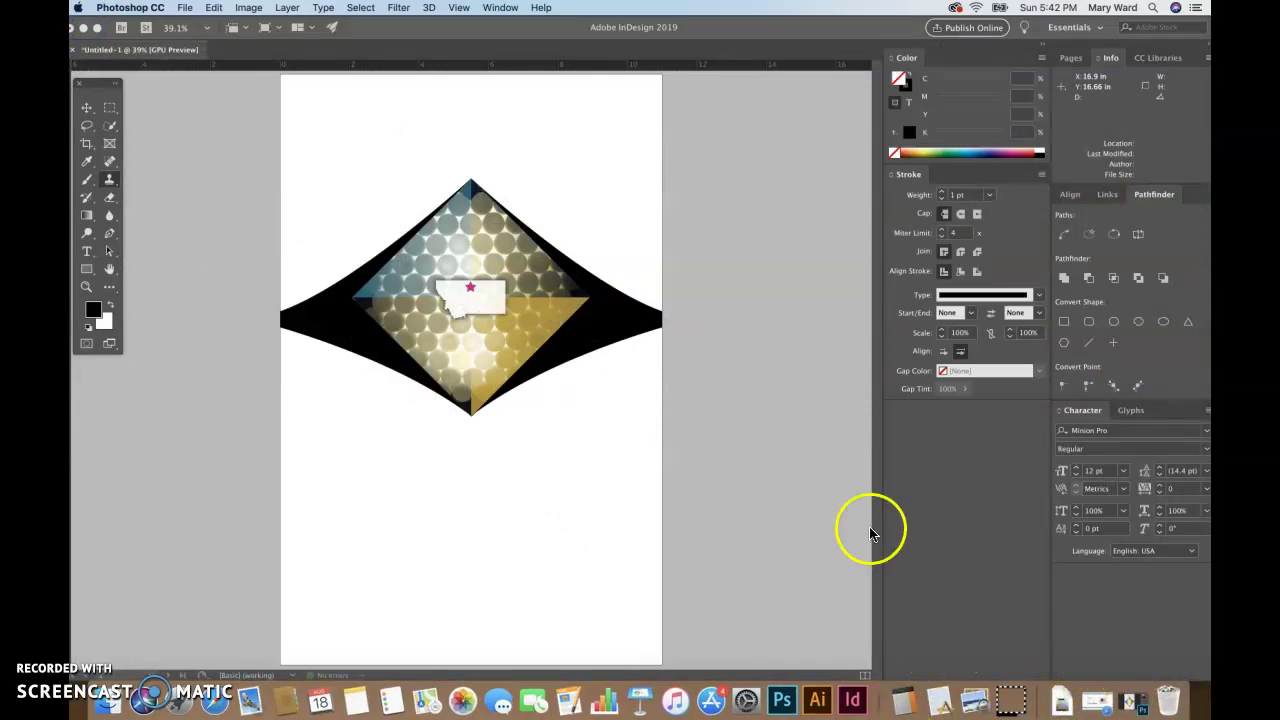
pyautogui.click(845, 518)
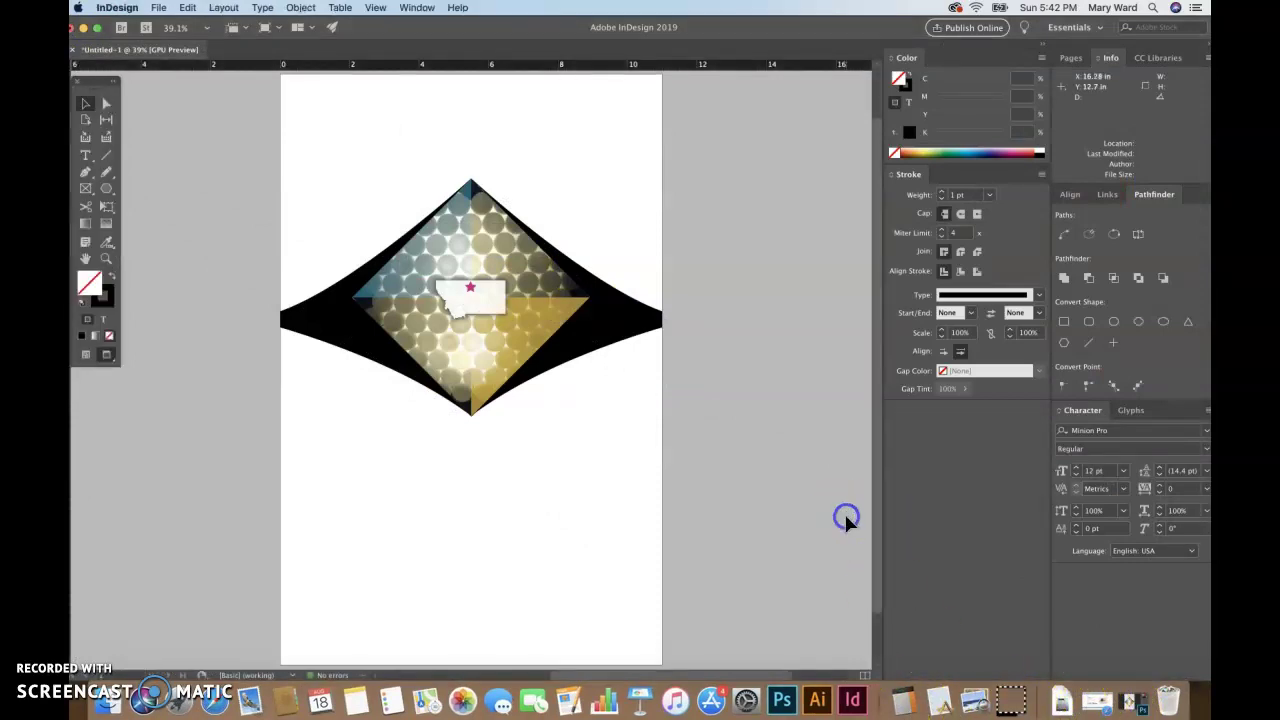
# - Try to adjust the curve handles at the right black shape's outer tip and check the curve in preview mode
pyautogui.click(610, 350)
pyautogui.click(106, 103)
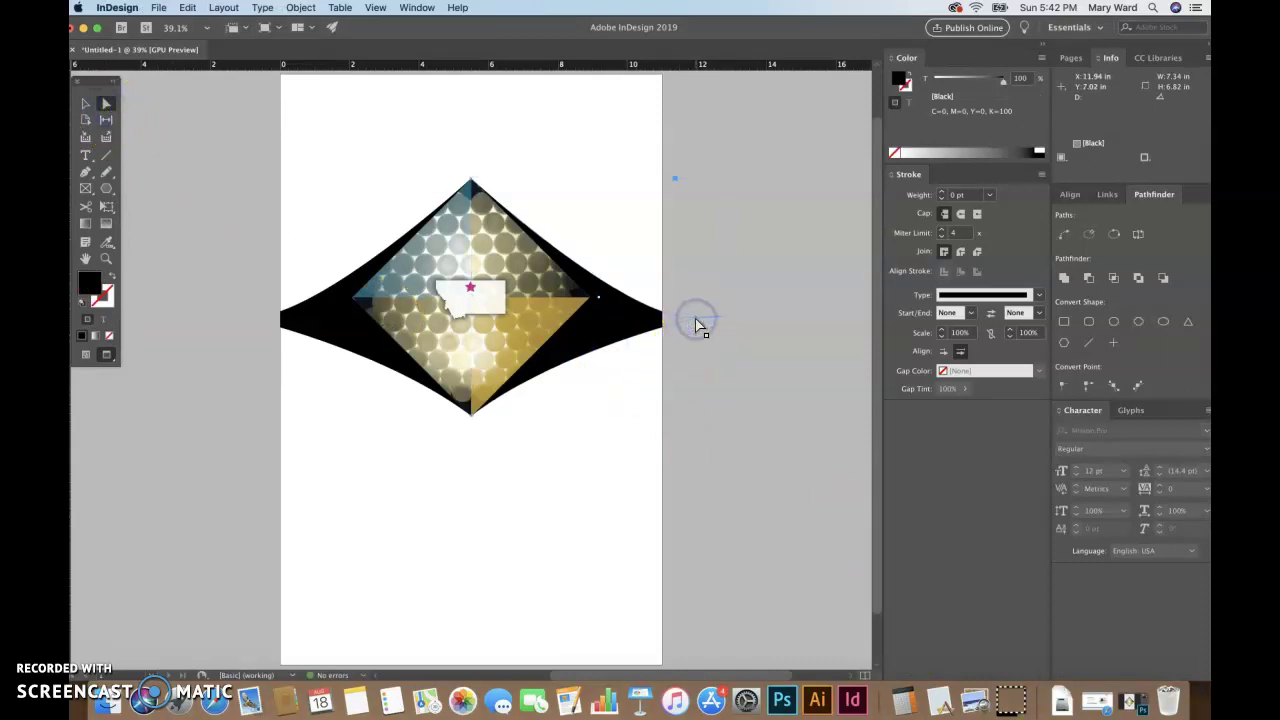
pyautogui.press('w')
pyautogui.click(700, 368)
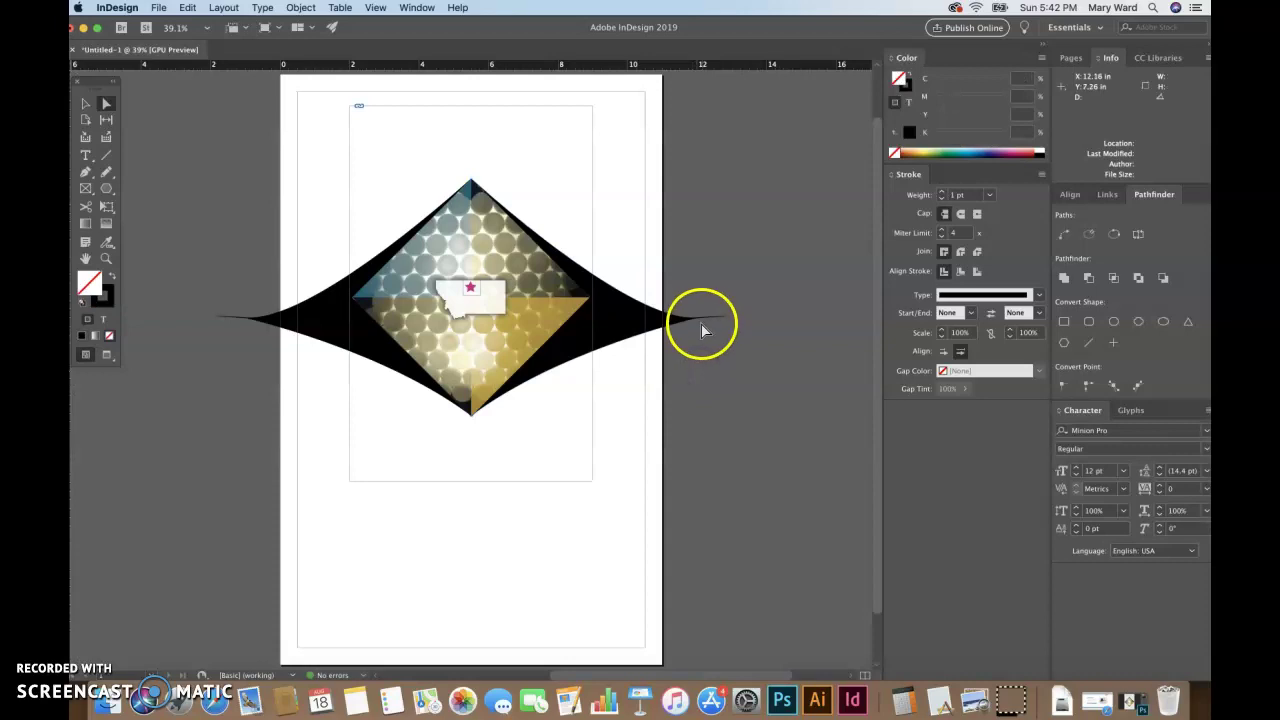
pyautogui.click(537, 334)
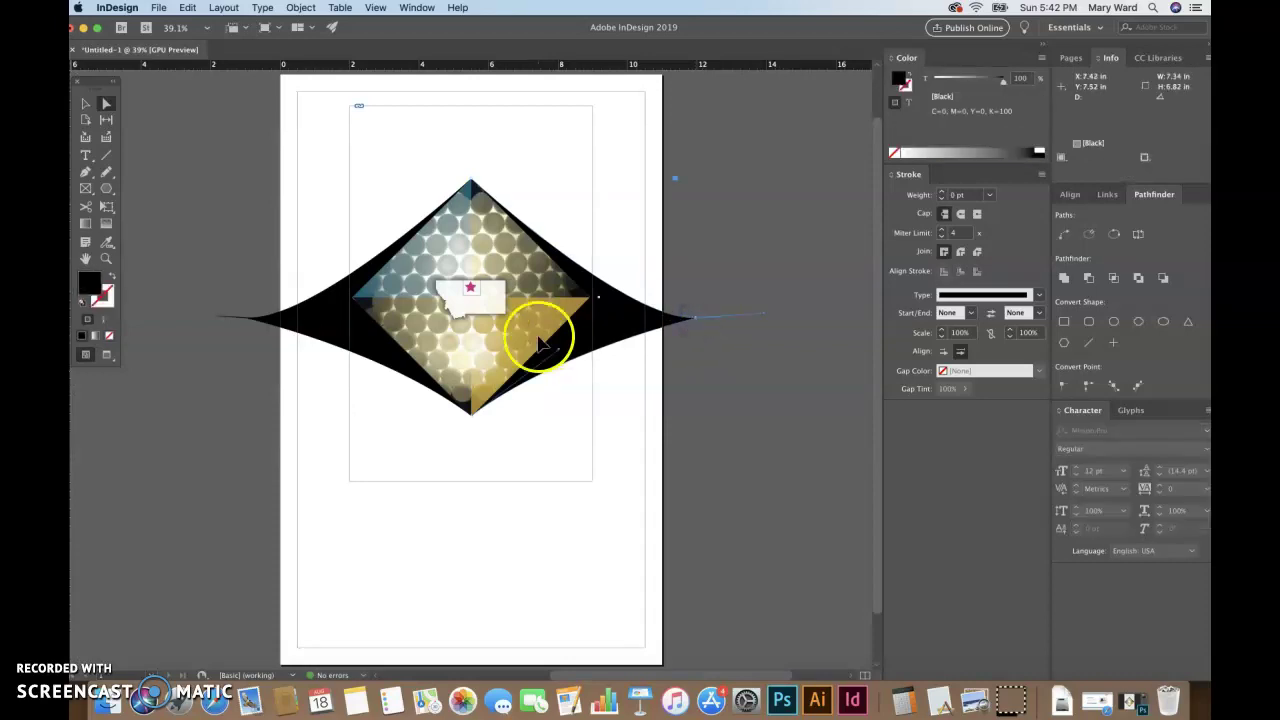
pyautogui.moveTo(560, 355)
pyautogui.mouseDown()
pyautogui.moveTo(563, 337)
pyautogui.moveTo(545, 334)
pyautogui.moveTo(580, 342)
pyautogui.mouseUp()
pyautogui.press('w')
pyautogui.click(757, 414)
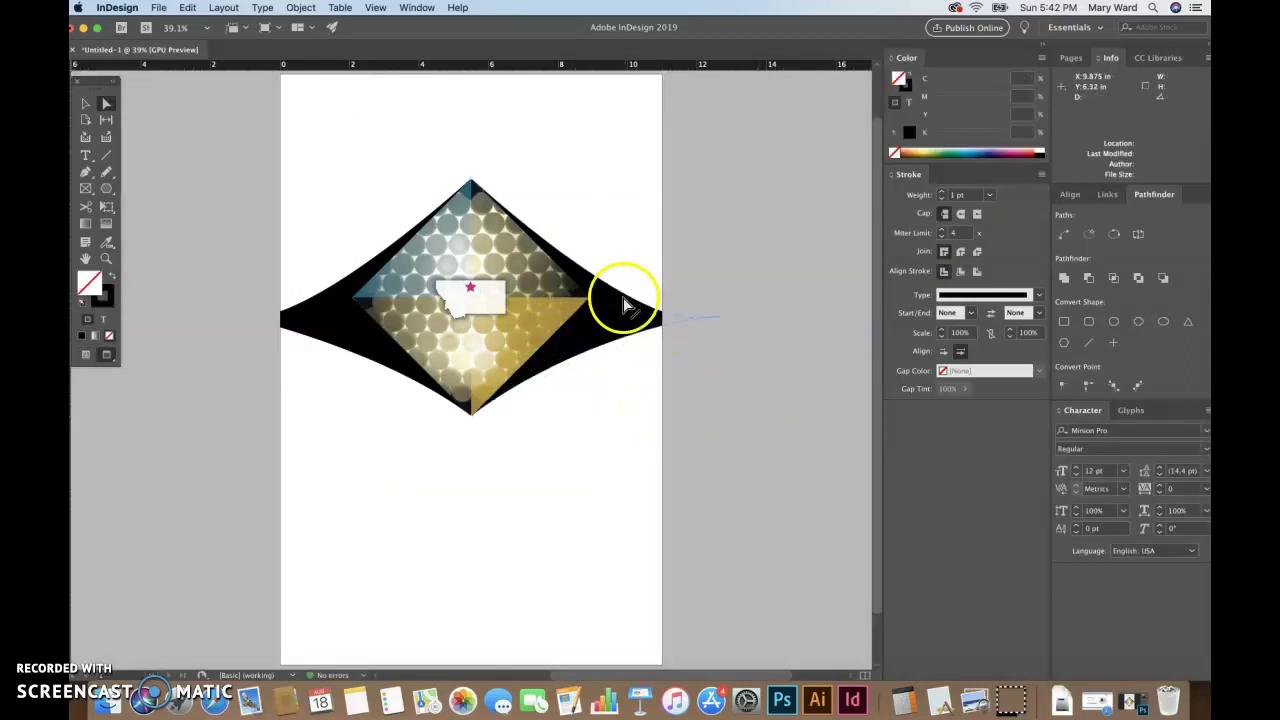
# - Reshape the right black shape's outer tip with its curve handles, making the shape about 7.28 in wide, and preview it
pyautogui.click(623, 298)
pyautogui.press('w')
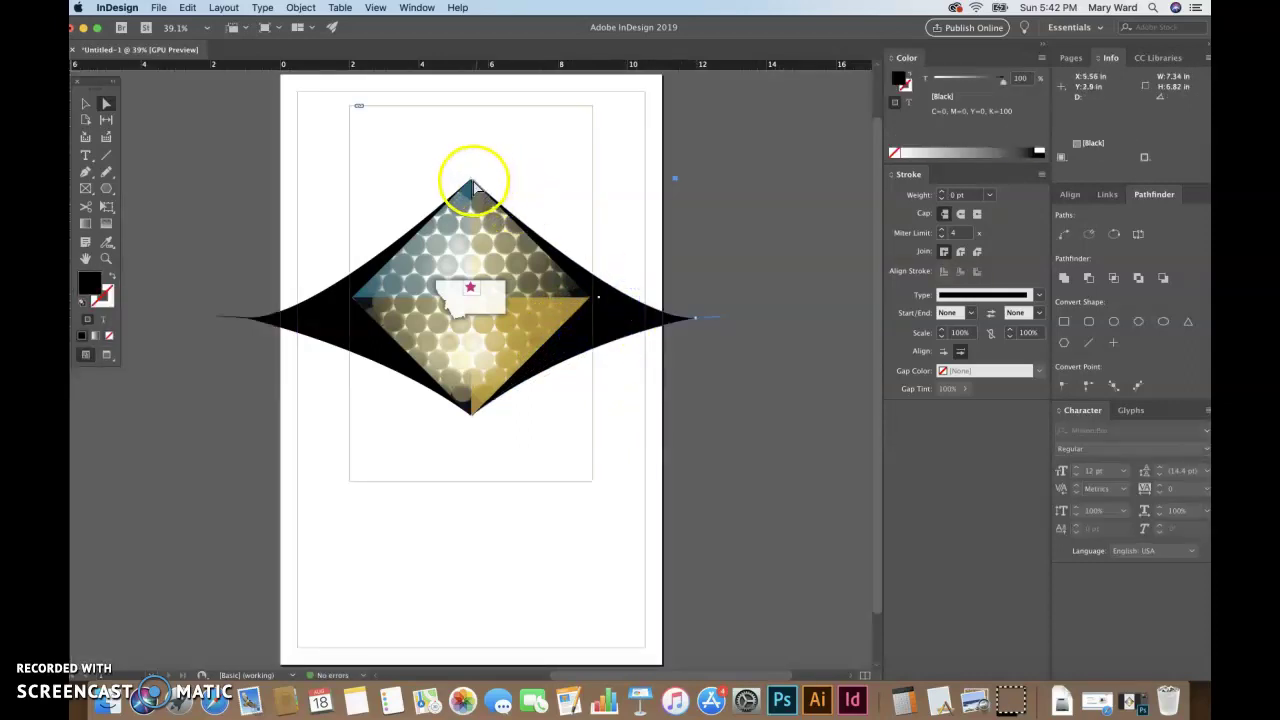
pyautogui.click(474, 188)
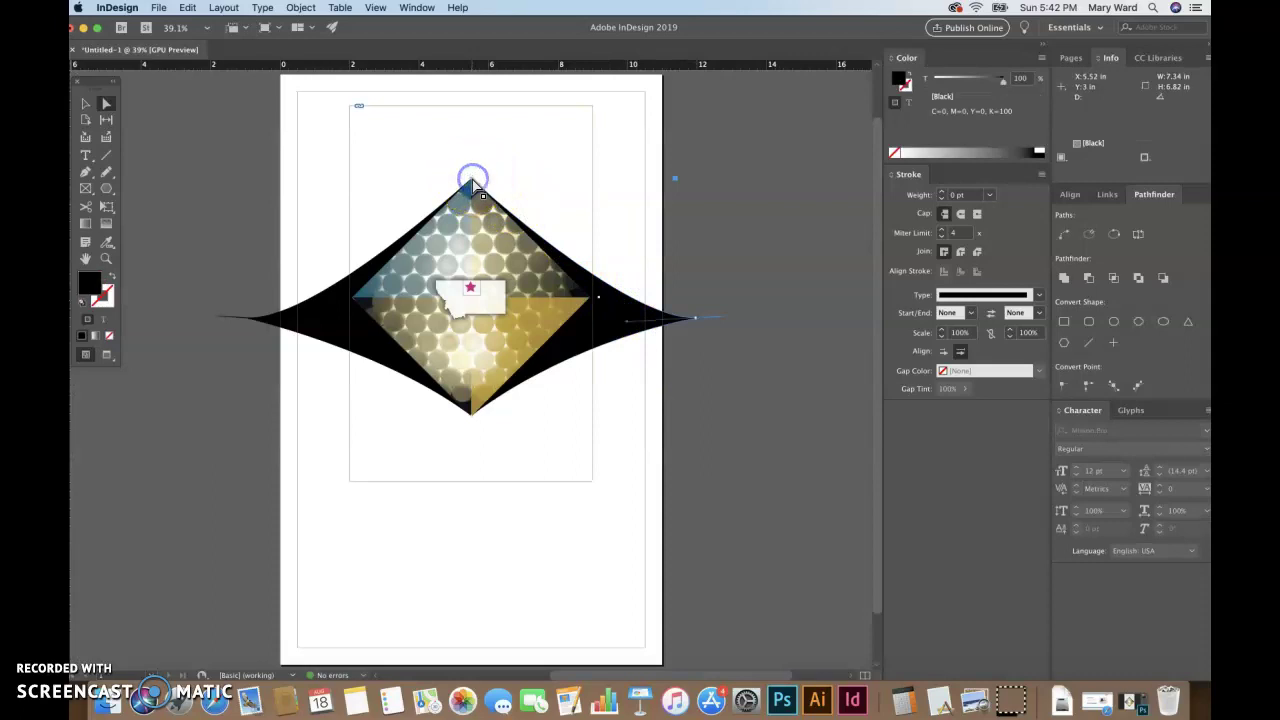
pyautogui.moveTo(634, 349); pyautogui.dragTo(586, 294)
pyautogui.click(723, 400)
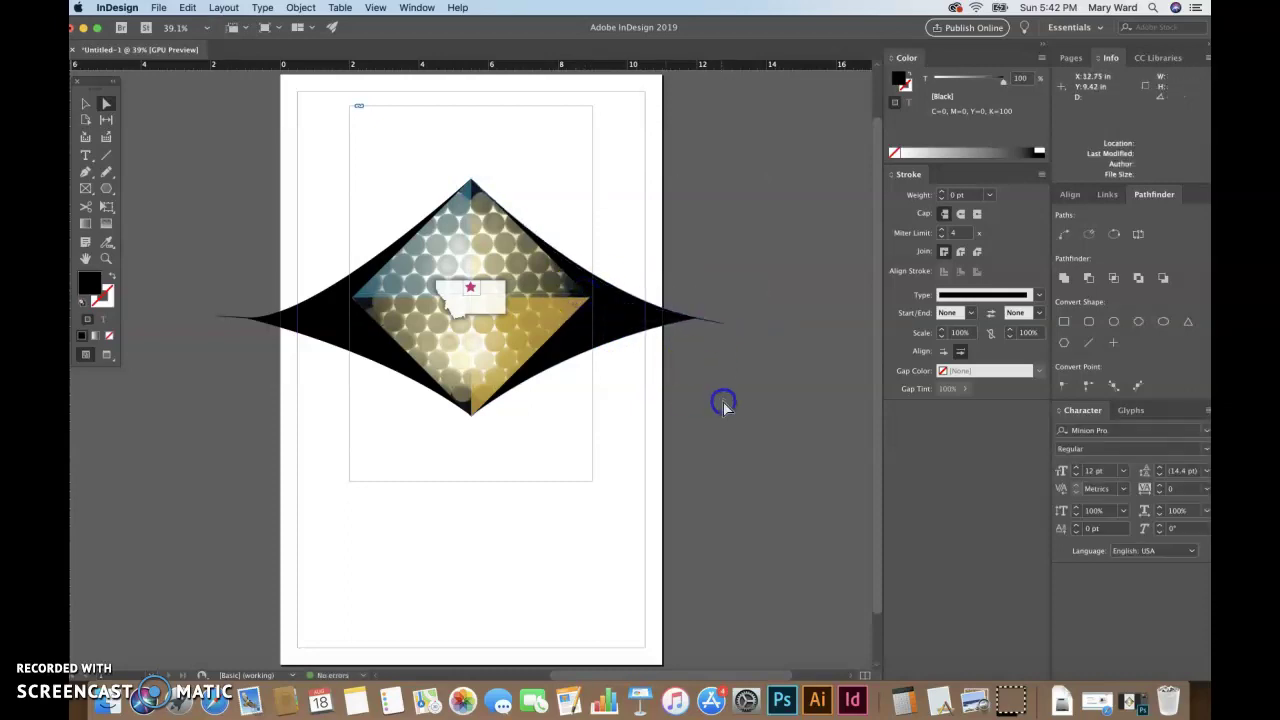
pyautogui.click(591, 287)
pyautogui.click(697, 320)
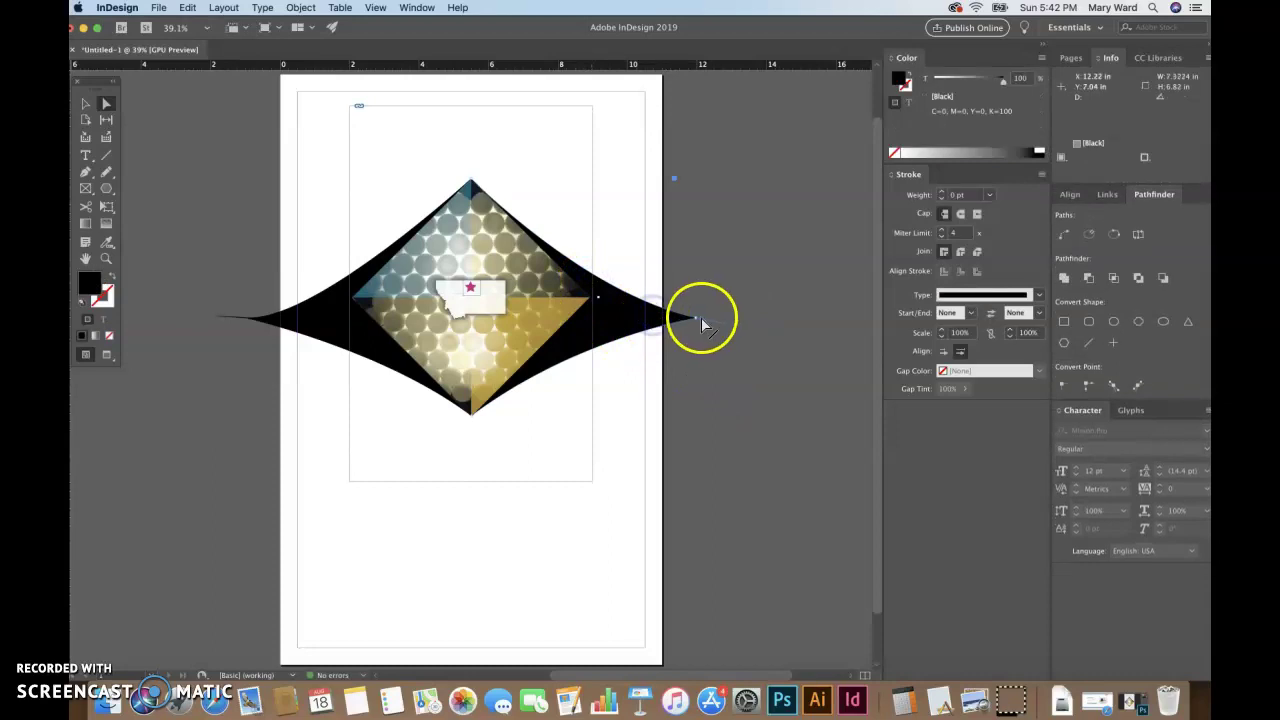
pyautogui.click(638, 310)
pyautogui.moveTo(764, 334)
pyautogui.mouseDown()
pyautogui.moveTo(763, 322)
pyautogui.moveTo(757, 343)
pyautogui.mouseUp()
pyautogui.click(84, 105)
pyautogui.click(283, 177)
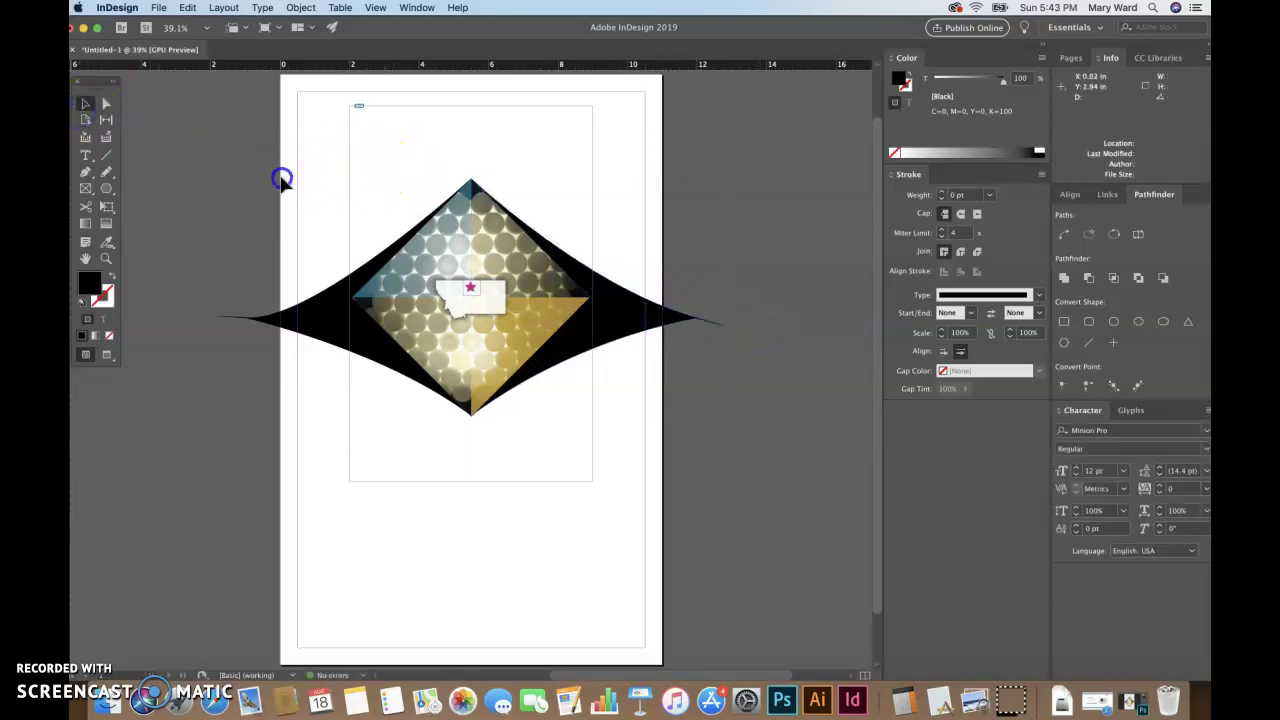
pyautogui.press('w')
# - Delete the black shape on the left side of the diamond
pyautogui.click(640, 325)
pyautogui.click(371, 329)
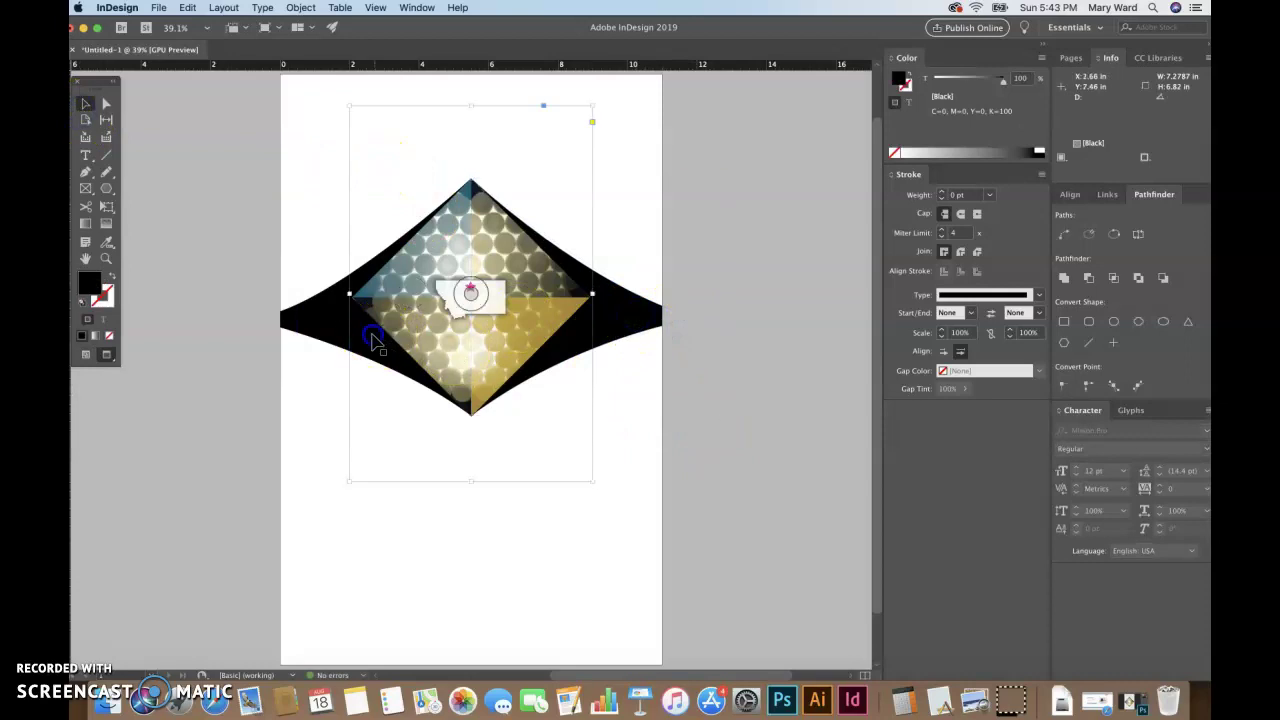
pyautogui.click(325, 328)
pyautogui.press('Delete')
# - Duplicate the remaining right black shape with copy and paste, and flip the copy horizontally
pyautogui.click(543, 337)
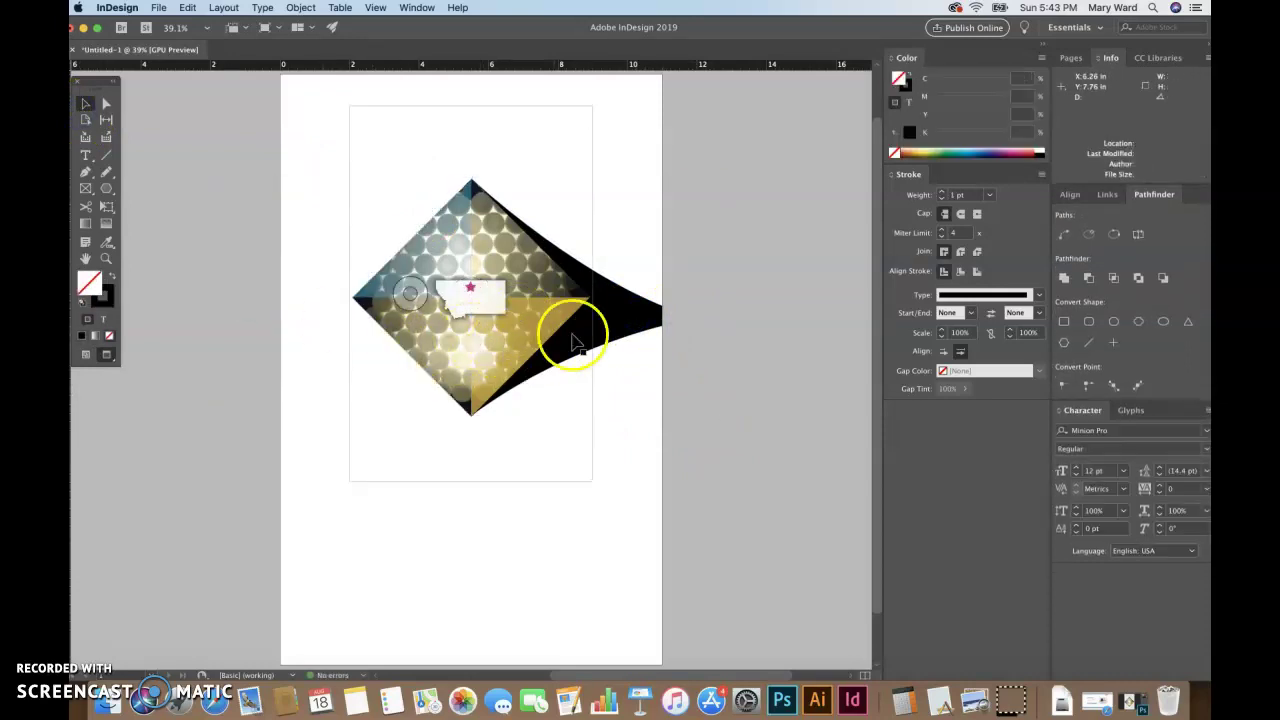
pyautogui.click(645, 332)
pyautogui.press('super+z')
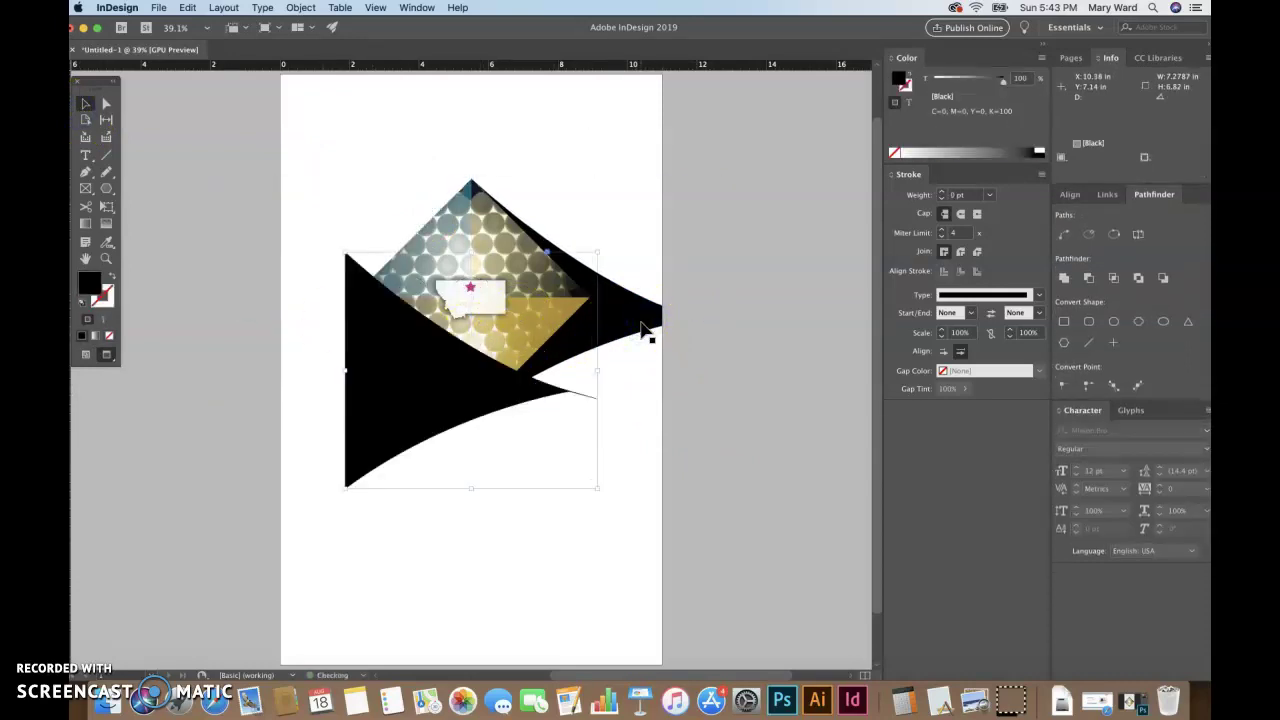
pyautogui.click(305, 10)
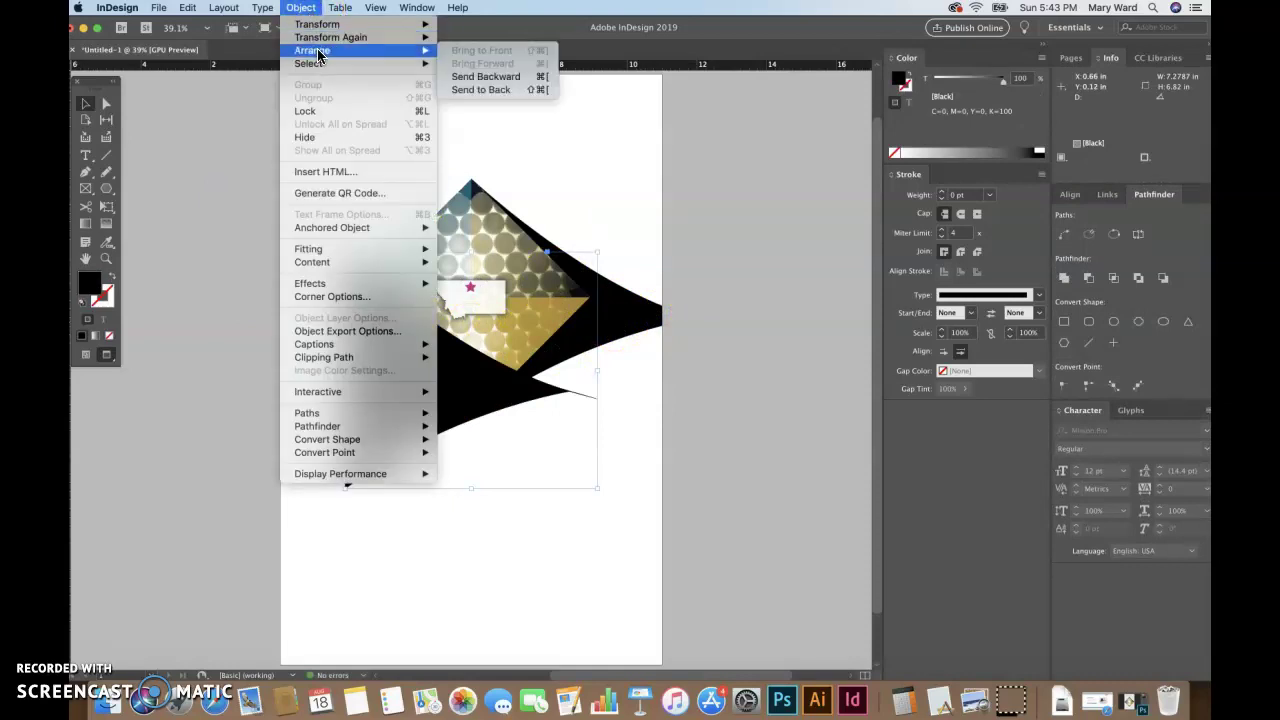
pyautogui.moveTo(318, 24)
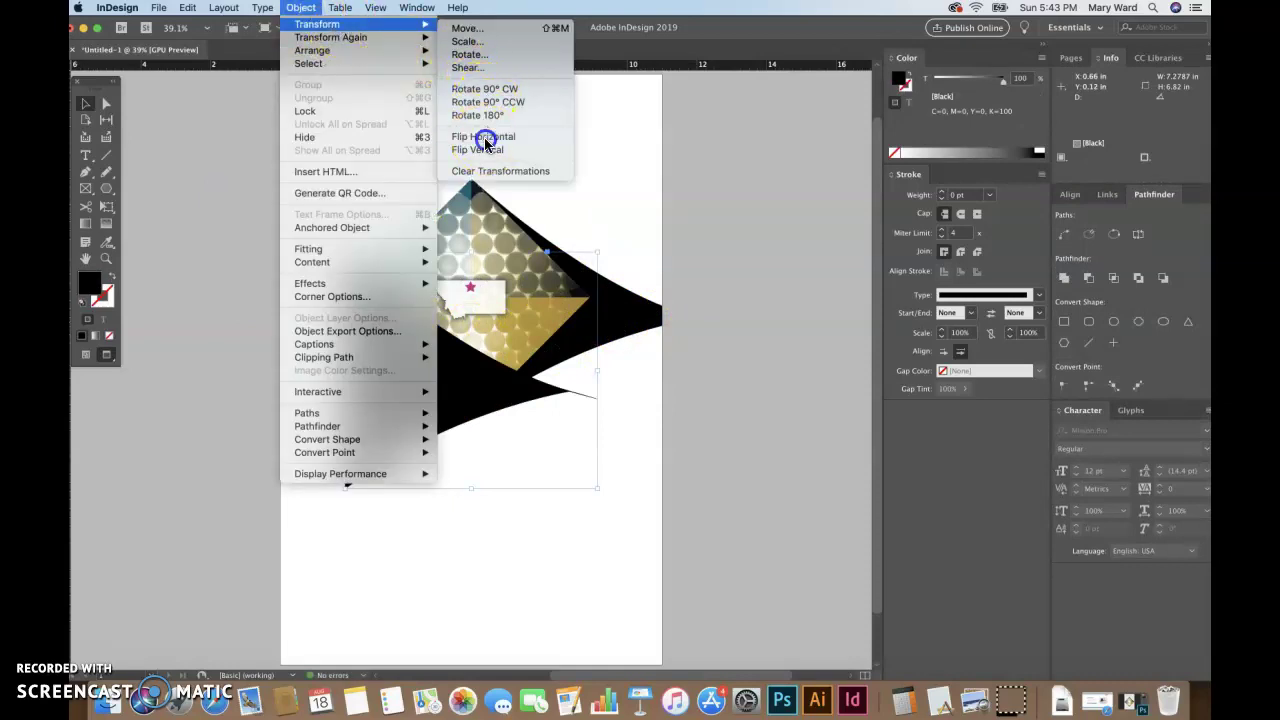
pyautogui.click(487, 102)
# - Align the flipped copy with the right black shape along the diamond's vertical centre line and send it to the back
pyautogui.moveTo(326, 375); pyautogui.dragTo(445, 300)
pyautogui.click(303, 8)
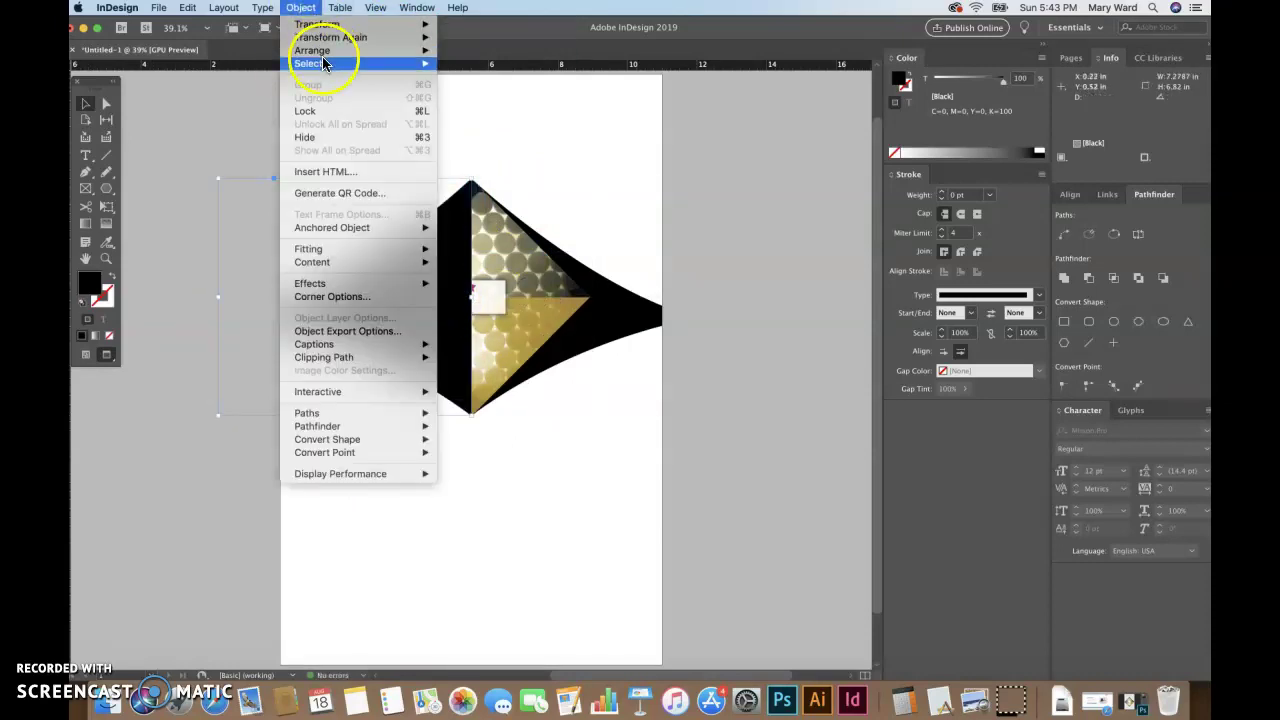
pyautogui.moveTo(420, 64)
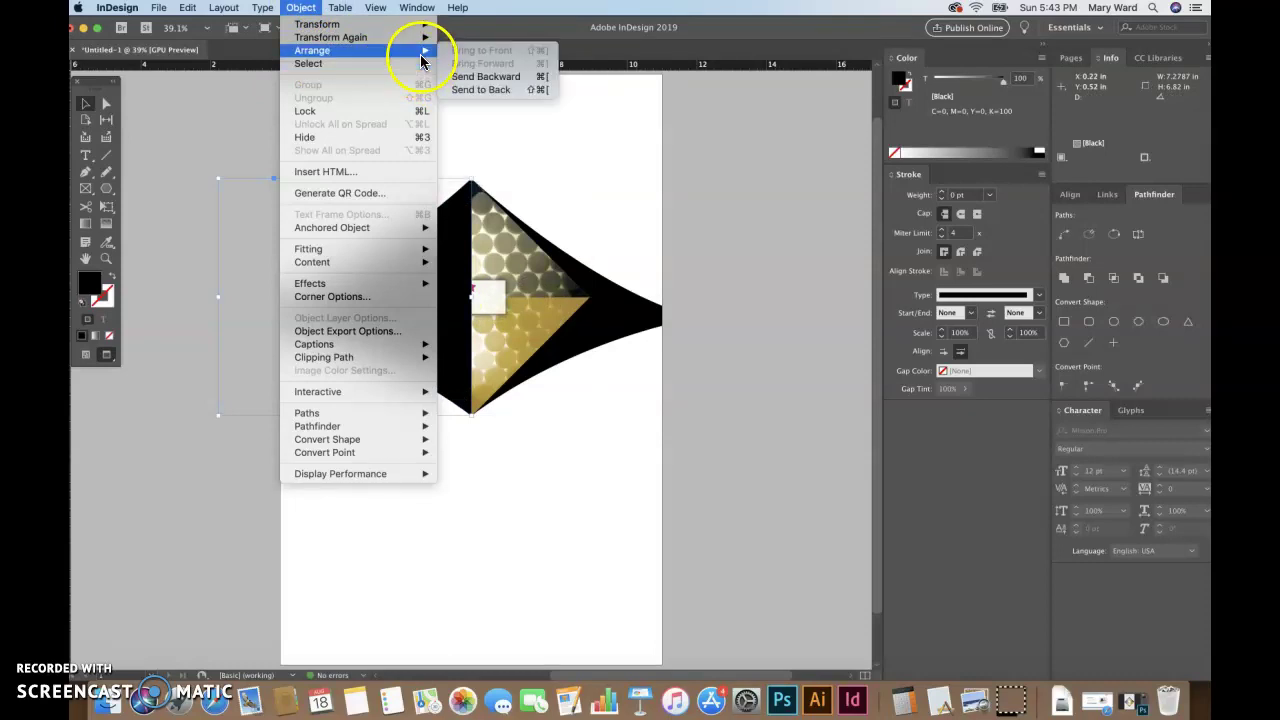
pyautogui.click(460, 89)
pyautogui.click(618, 184)
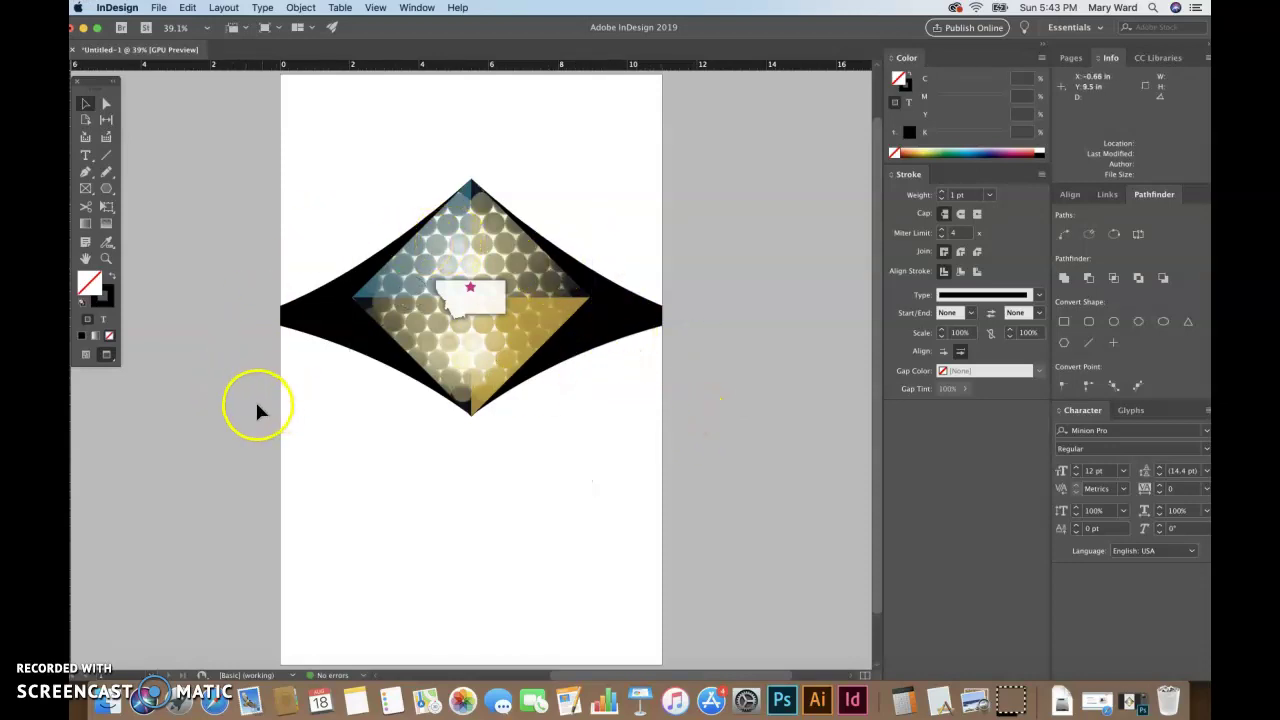
# - Save the document as GDSN350_PosterProject_11x17_CMYK.indd in the InDesign Poster & Banner Project folder
pyautogui.click(158, 7)
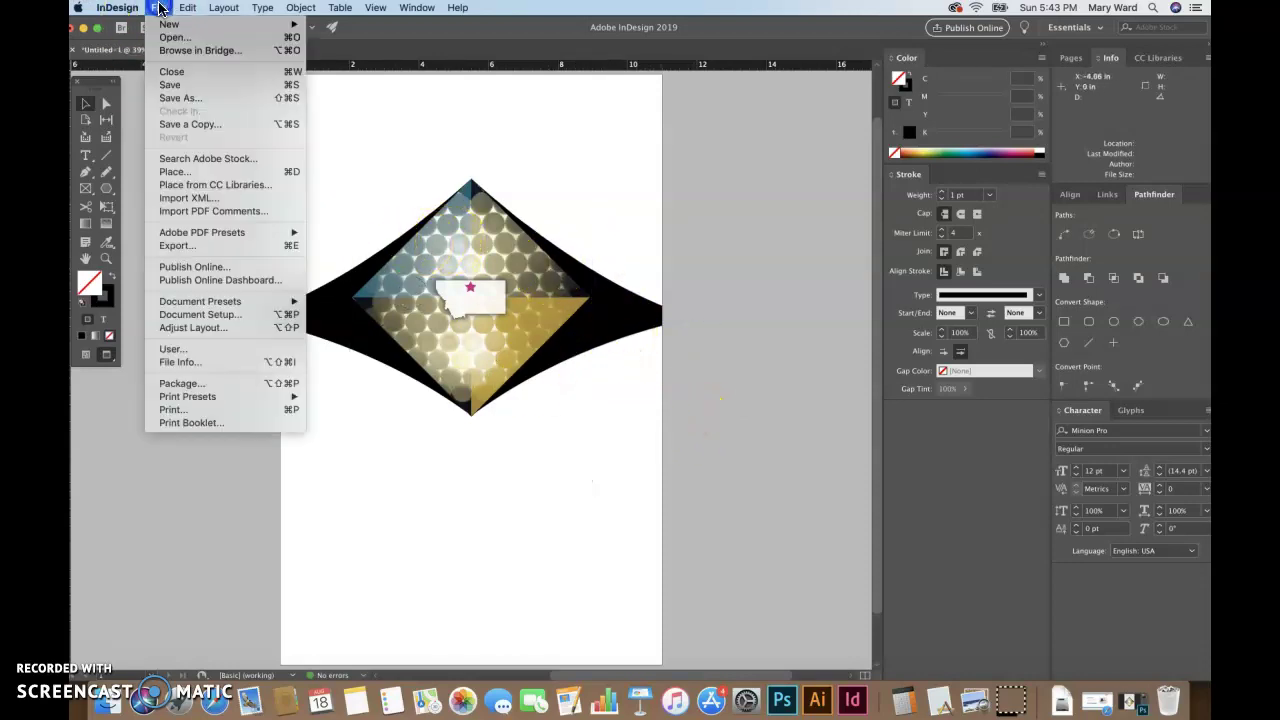
pyautogui.click(172, 84)
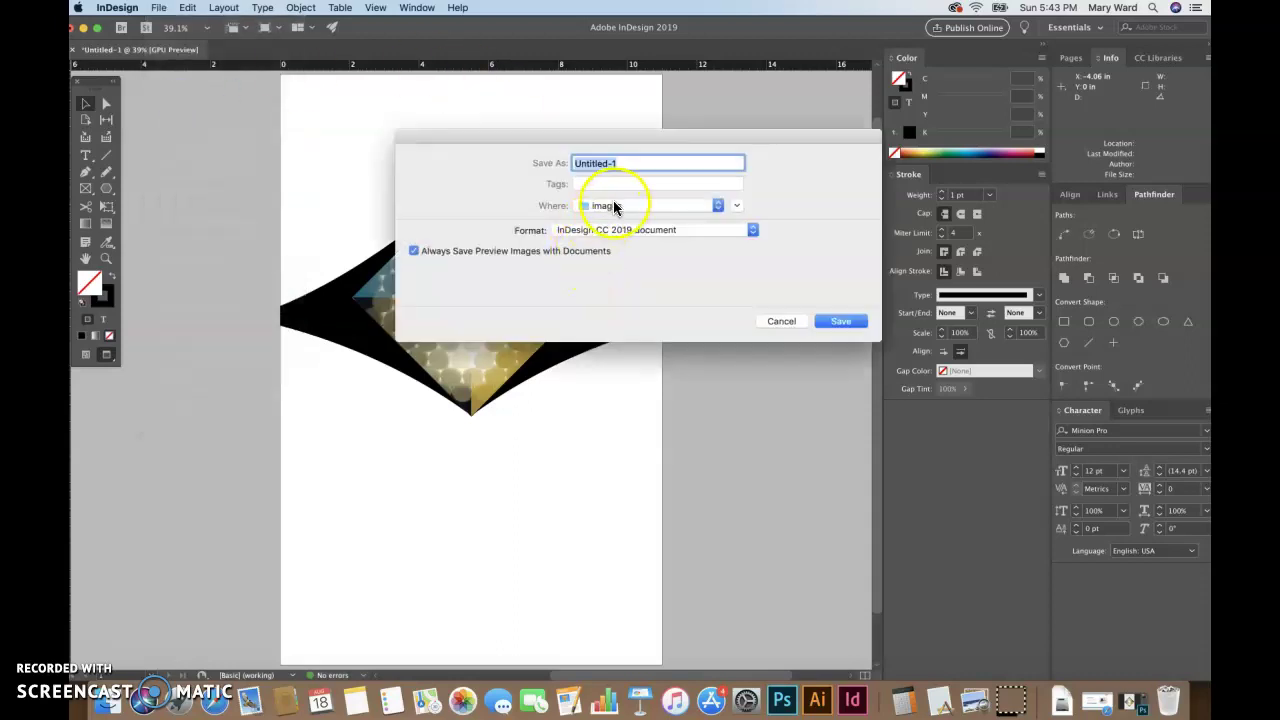
pyautogui.click(614, 206)
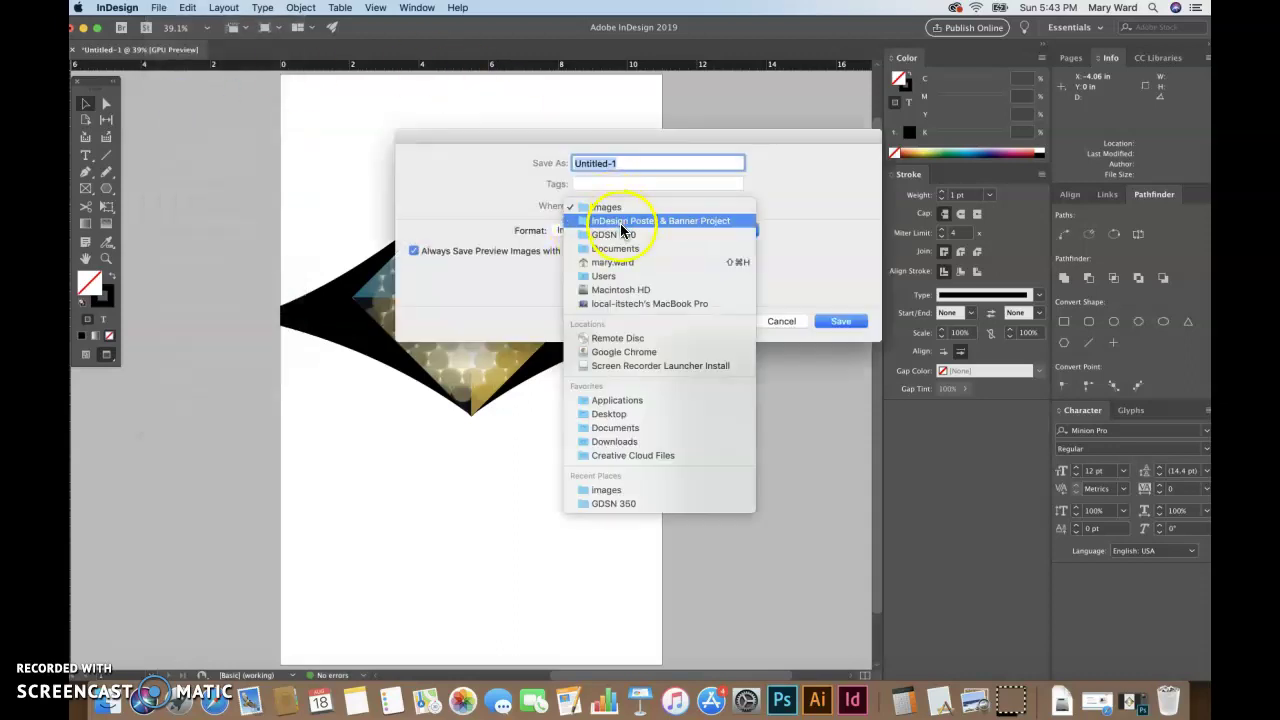
pyautogui.click(620, 221)
pyautogui.click(630, 163)
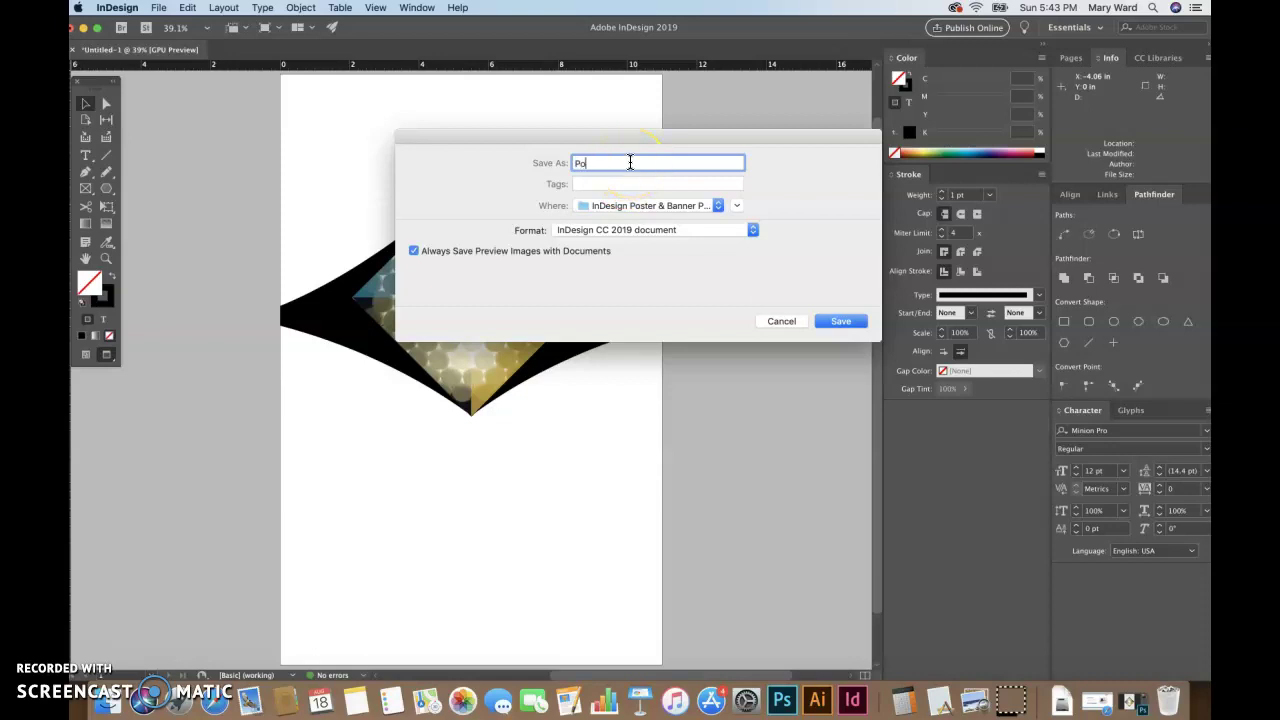
pyautogui.press('BackSpace')
pyautogui.press('BackSpace')
pyautogui.write('S')
pyautogui.click(648, 163)
pyautogui.click(843, 321)
pyautogui.click(779, 349)
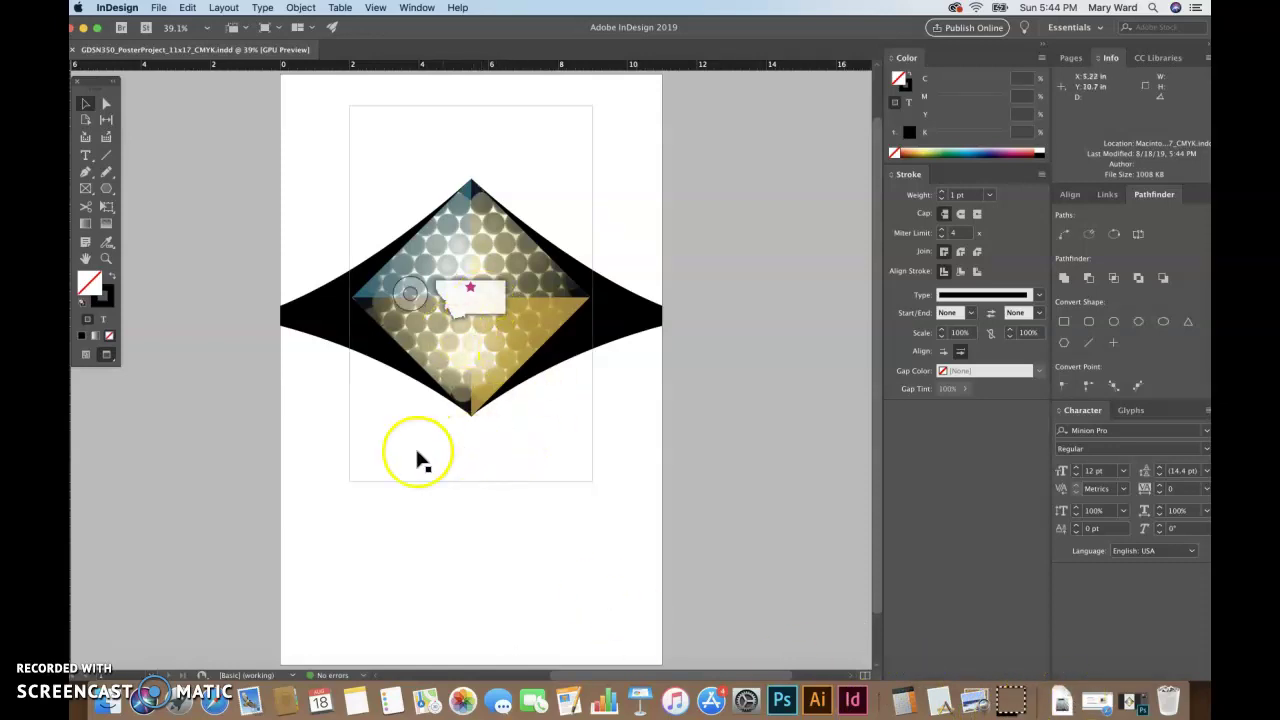
# - Show the images folder as icons and place its mountain landscape photo on the page at the upper edge
pyautogui.click(230, 146)
pyautogui.click(249, 172)
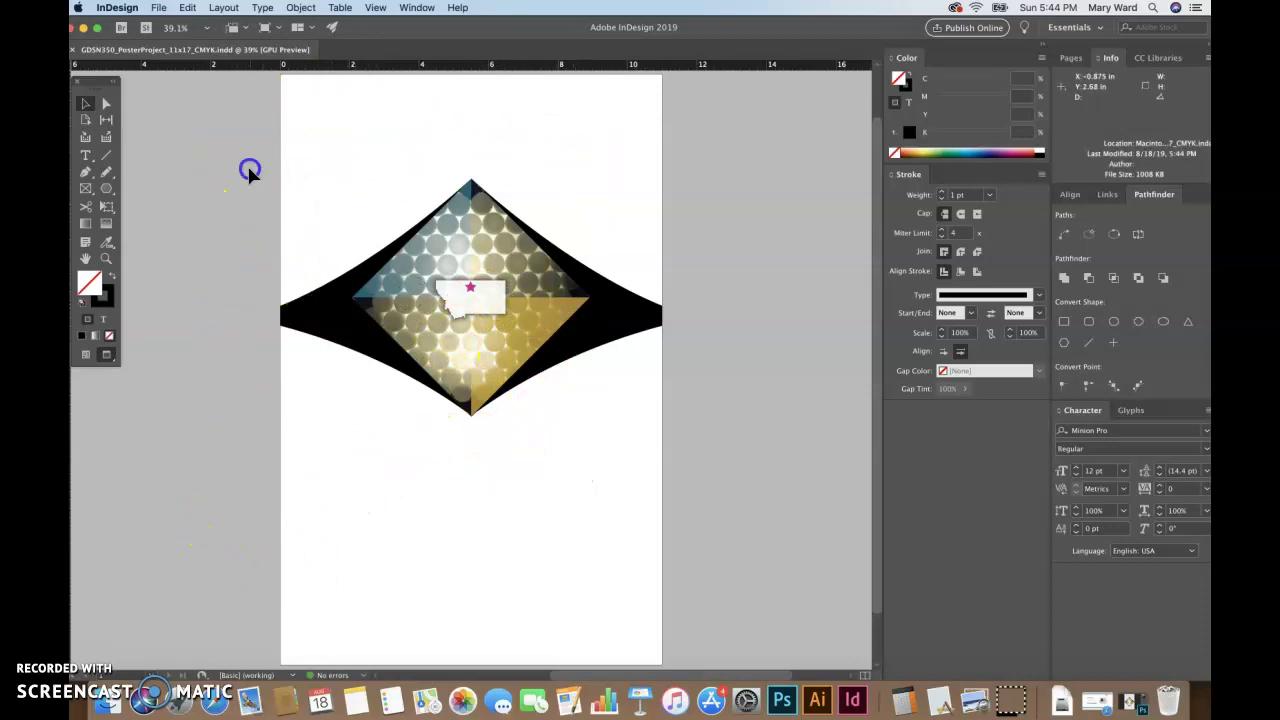
pyautogui.press('super+d')
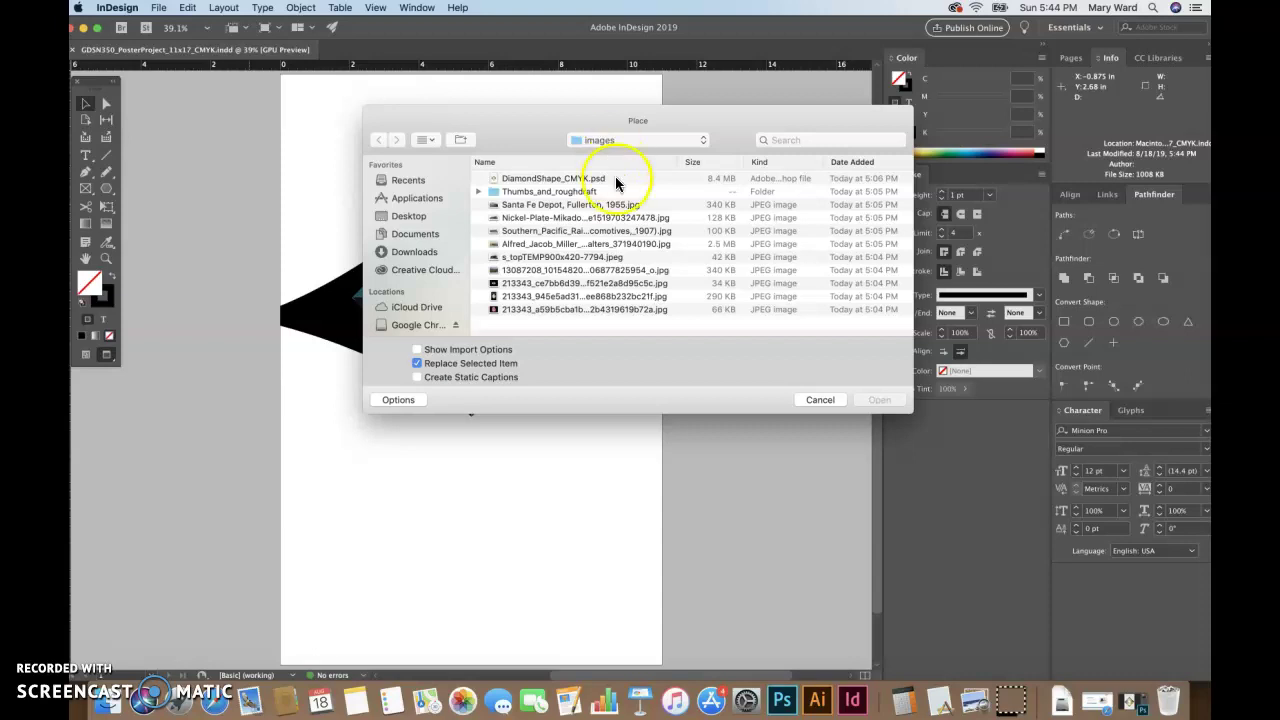
pyautogui.click(541, 272)
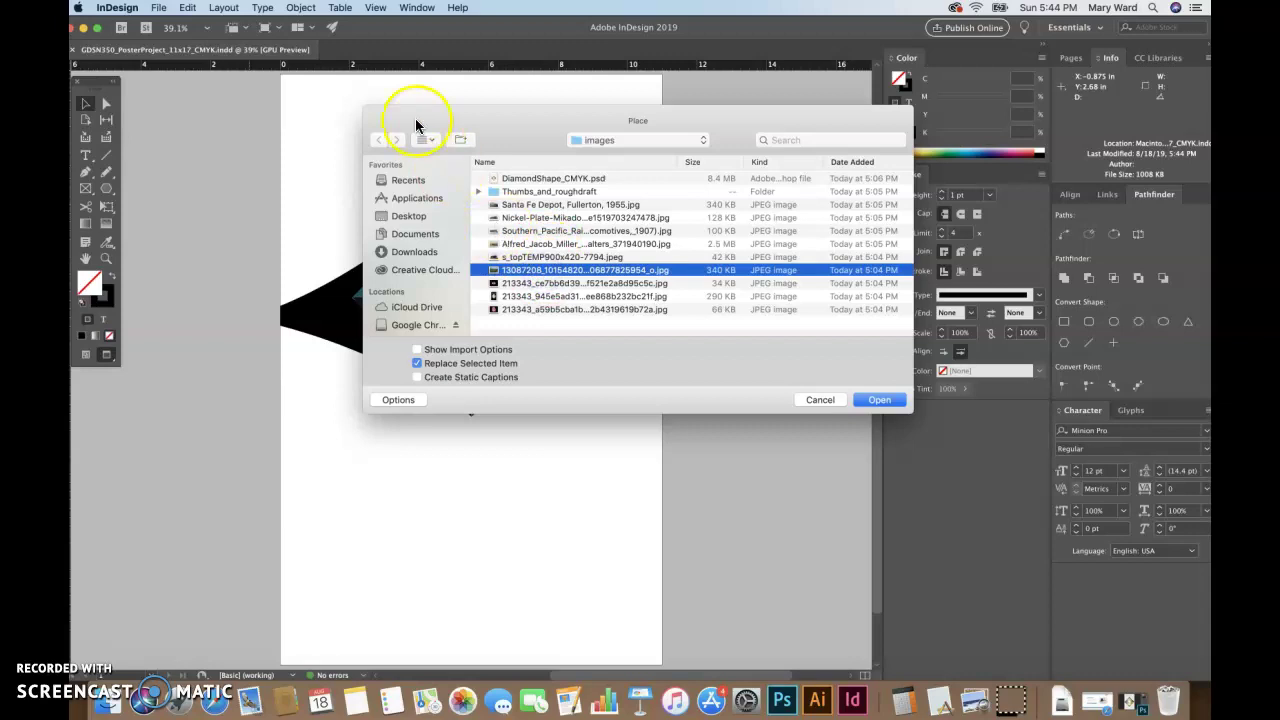
pyautogui.click(432, 146)
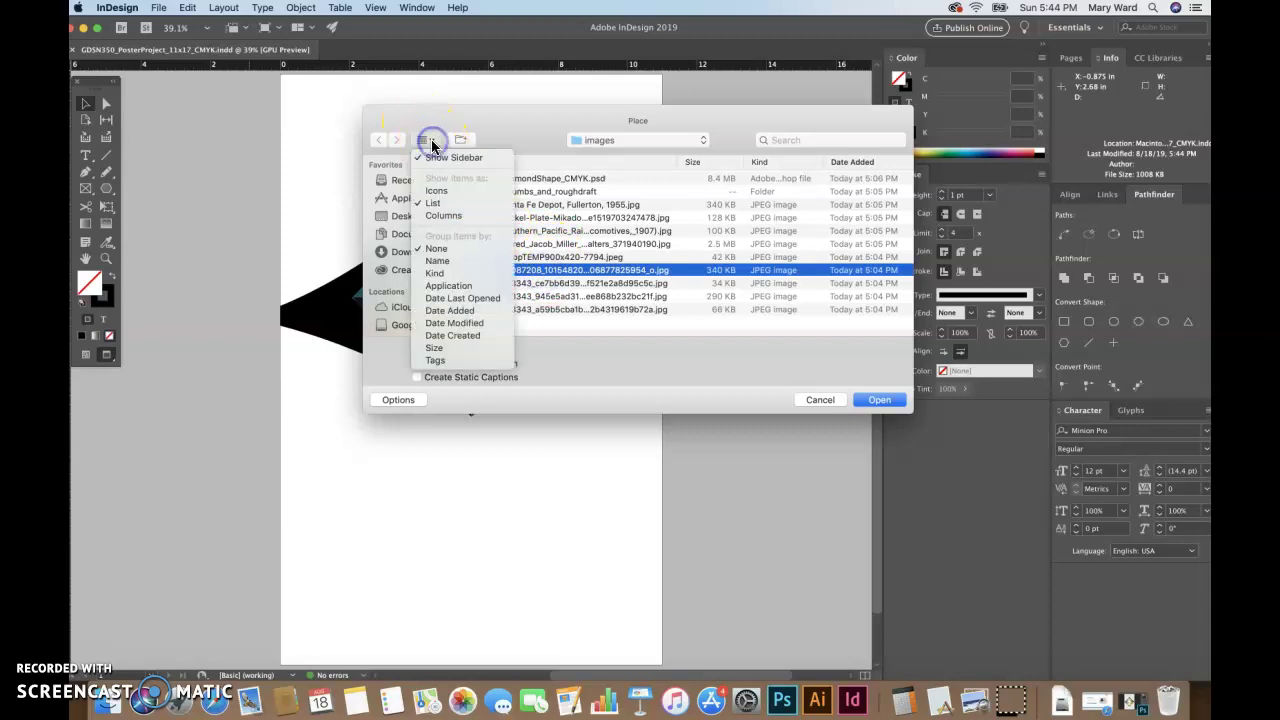
pyautogui.click(436, 189)
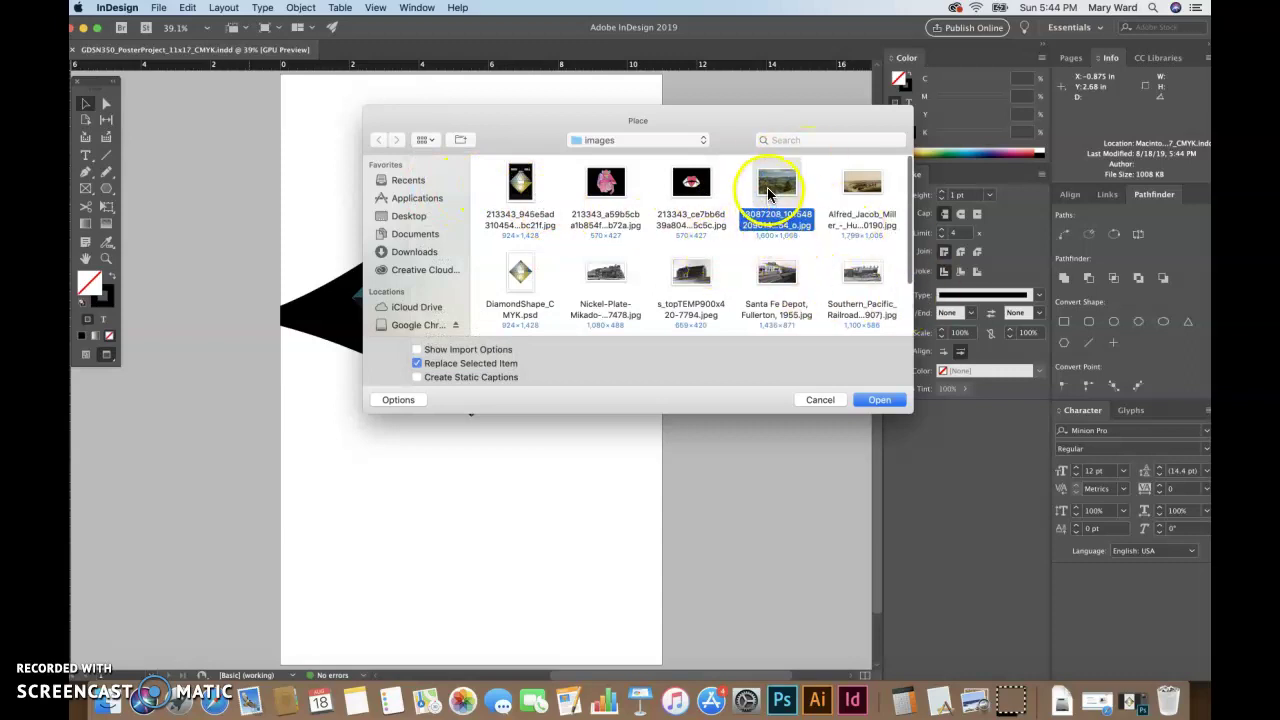
pyautogui.click(879, 399)
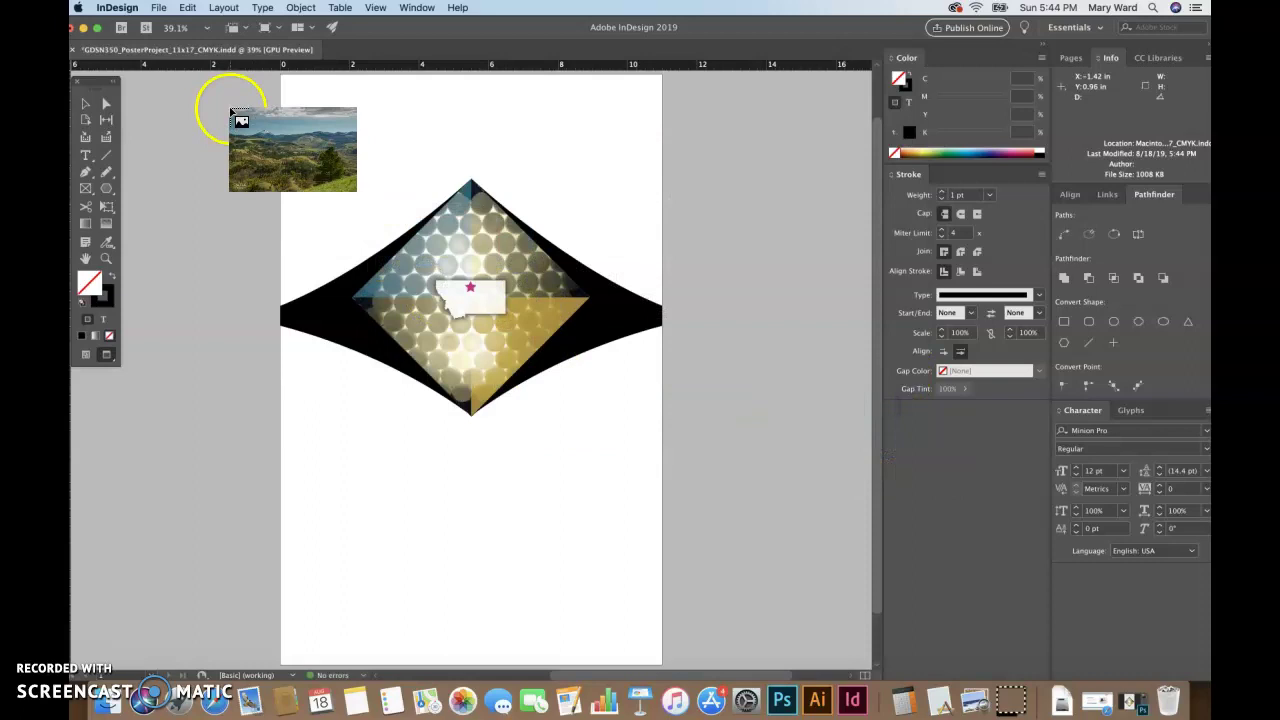
pyautogui.click(234, 74)
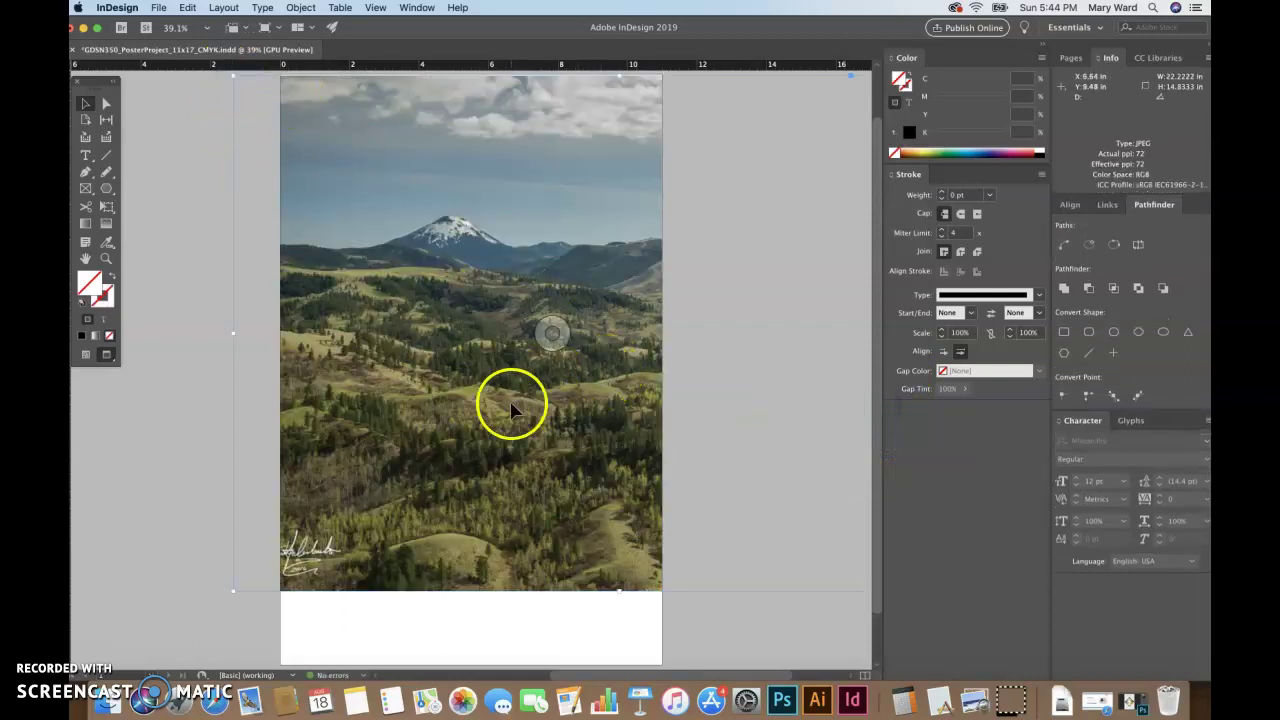
# - Scale the landscape photo down to about 13.77 × 9.19 in and move it to the page's left edge
pyautogui.moveTo(234, 590); pyautogui.dragTo(363, 451)
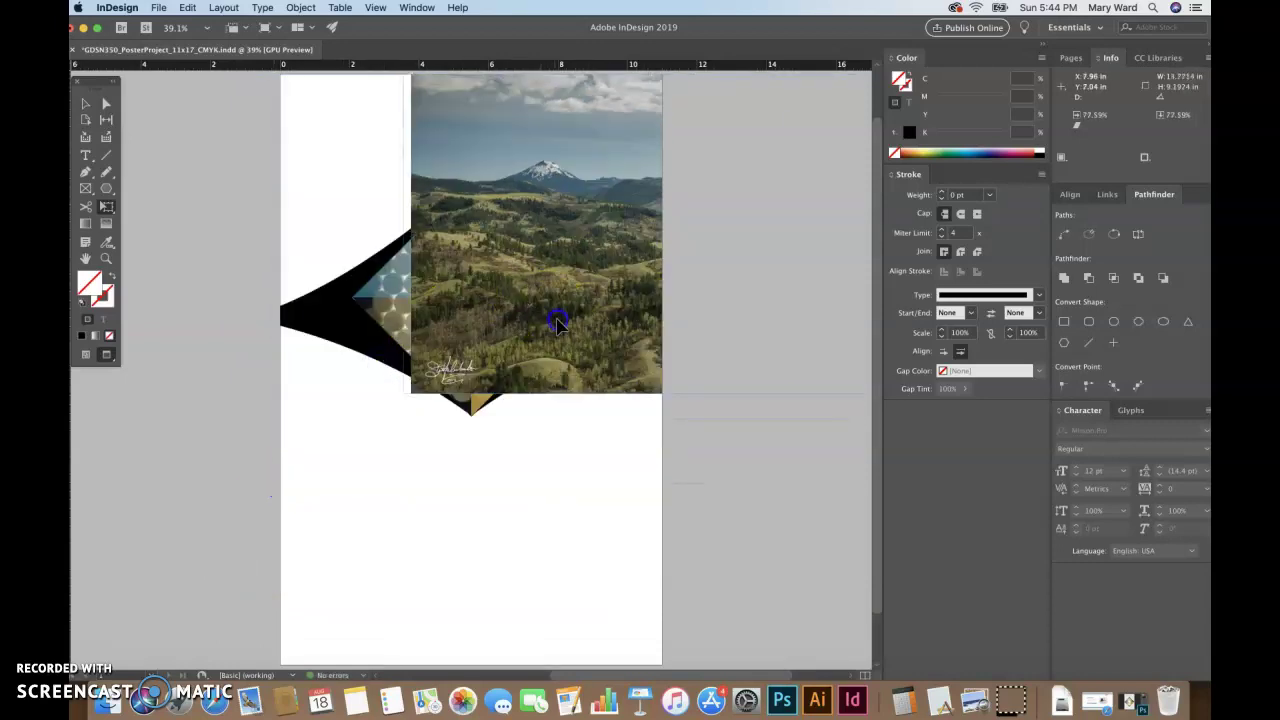
pyautogui.press('super+z')
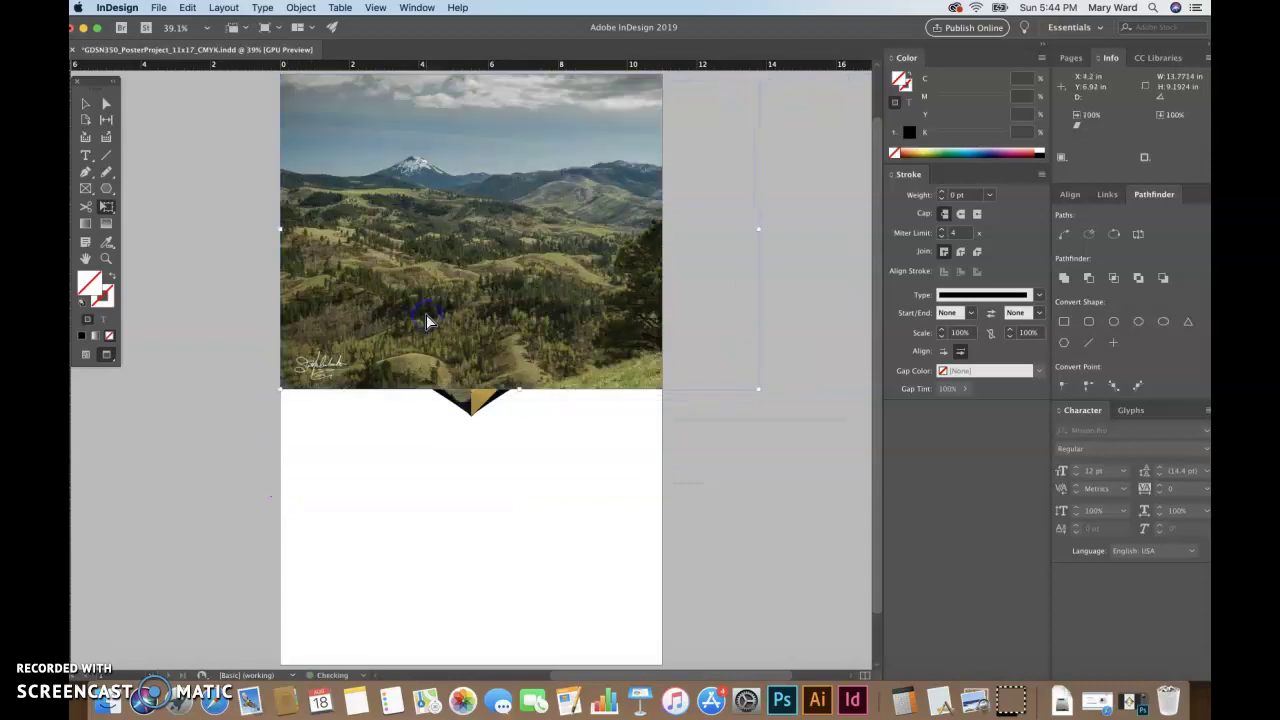
# - Send the landscape photo behind the diamond and black shapes and move it slightly higher on the page
pyautogui.press('super+z')
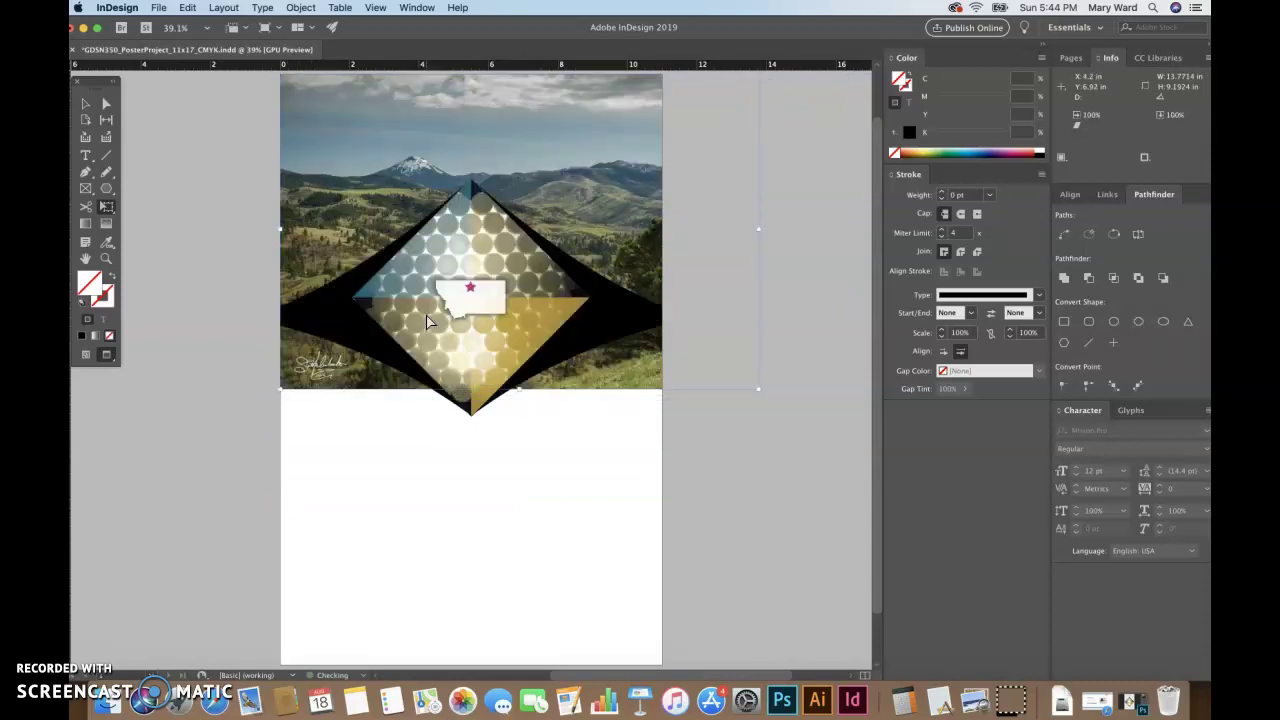
pyautogui.press('super+z')
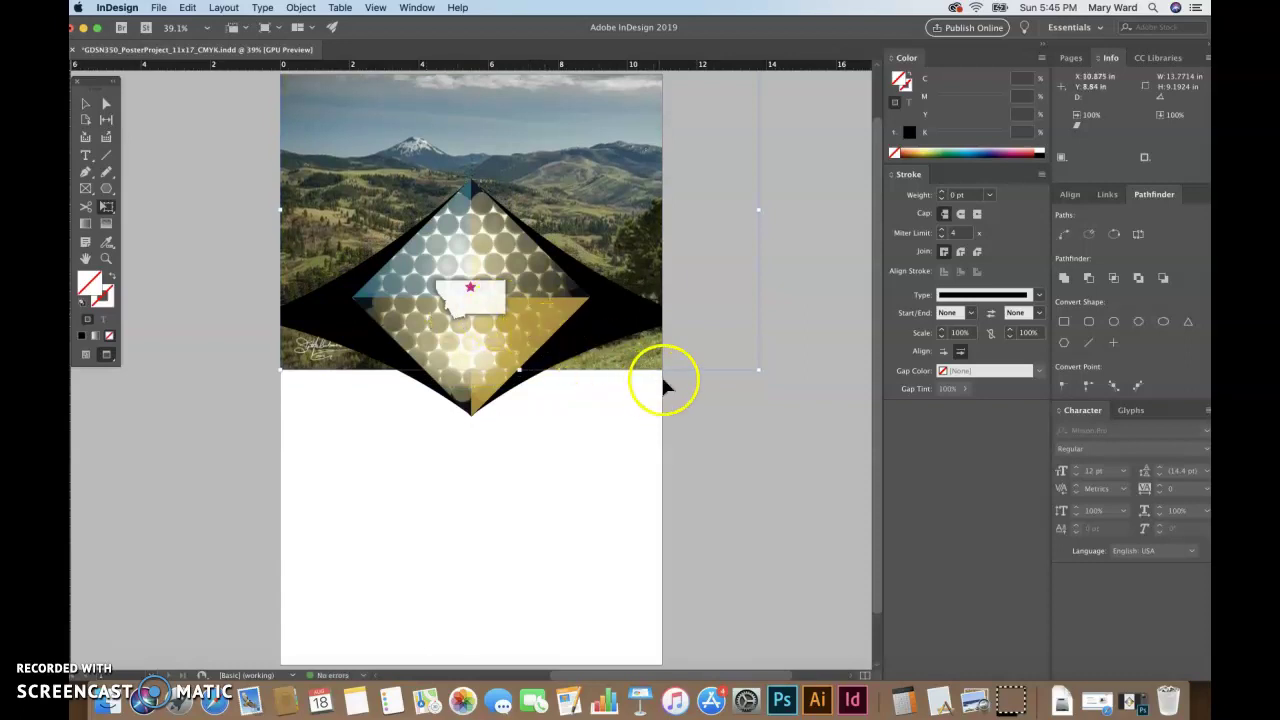
# - Scale the landscape photo down to about 11.92 × 7.99 in so its lower edge meets the tips of the black shapes
pyautogui.moveTo(757, 371); pyautogui.dragTo(695, 328)
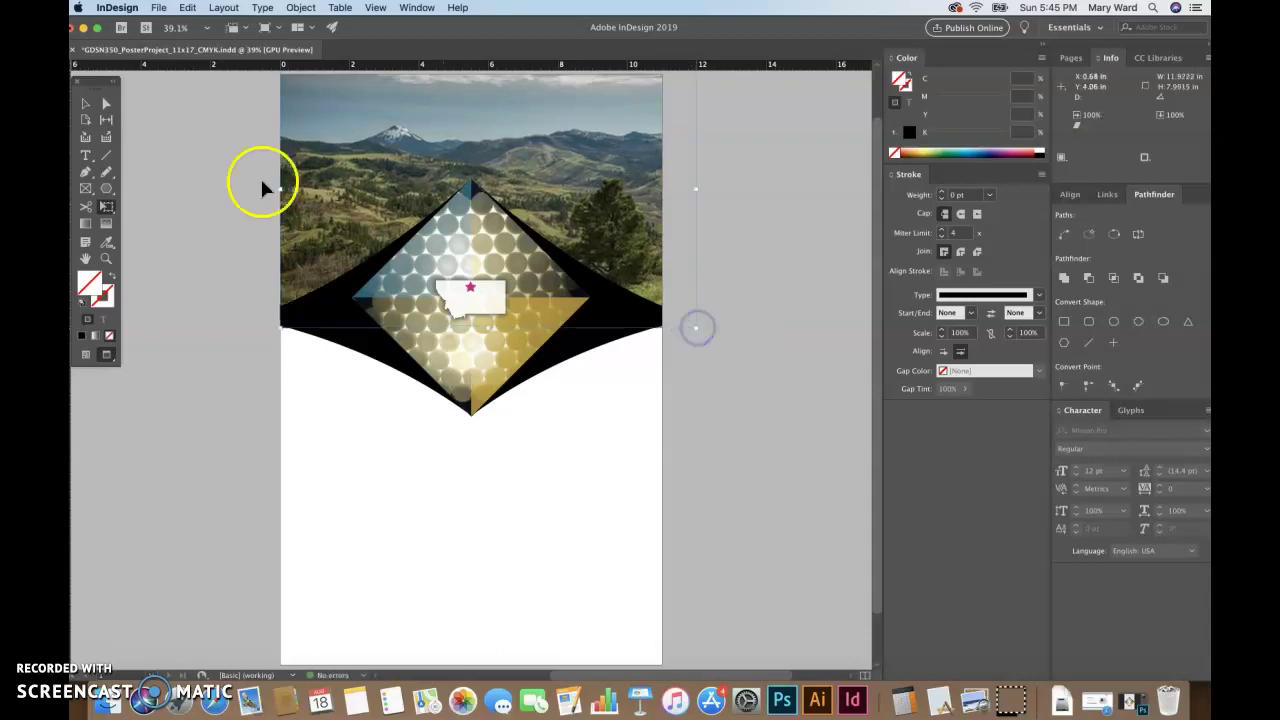
pyautogui.click(86, 102)
pyautogui.click(204, 190)
pyautogui.click(371, 157)
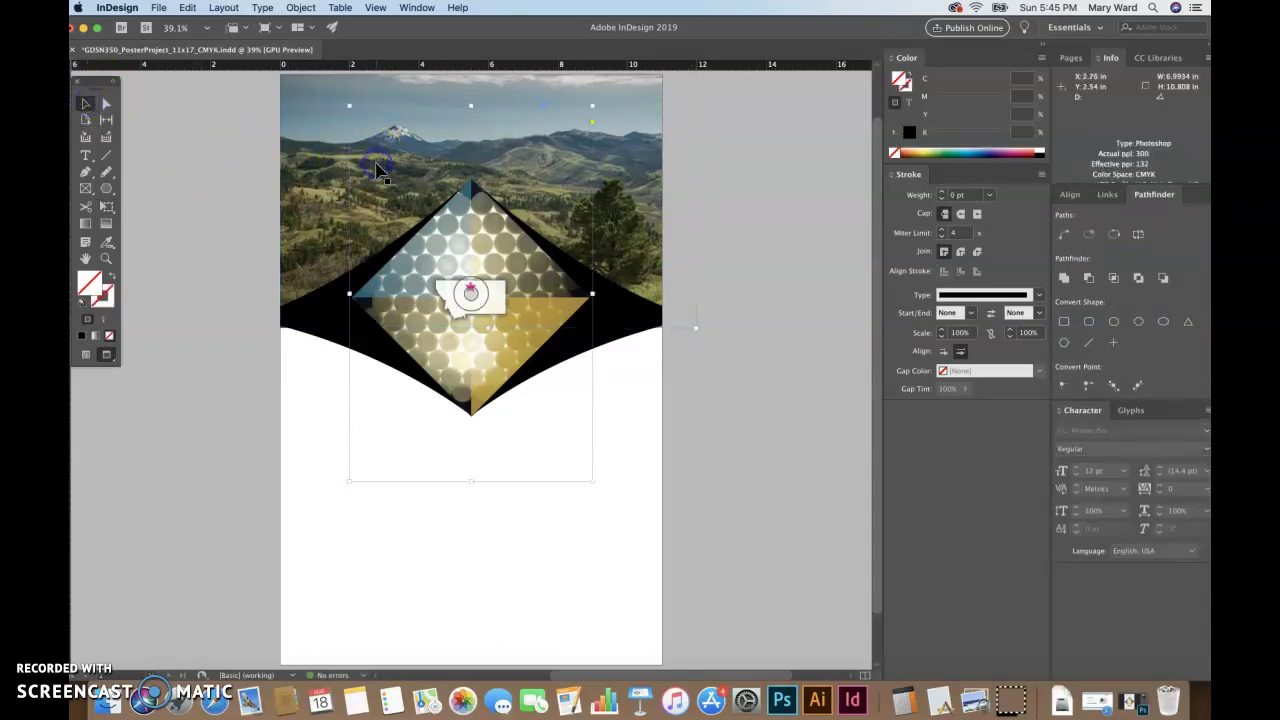
# - Check the effective resolution of the landscape photo, and deselect it
pyautogui.click(110, 104)
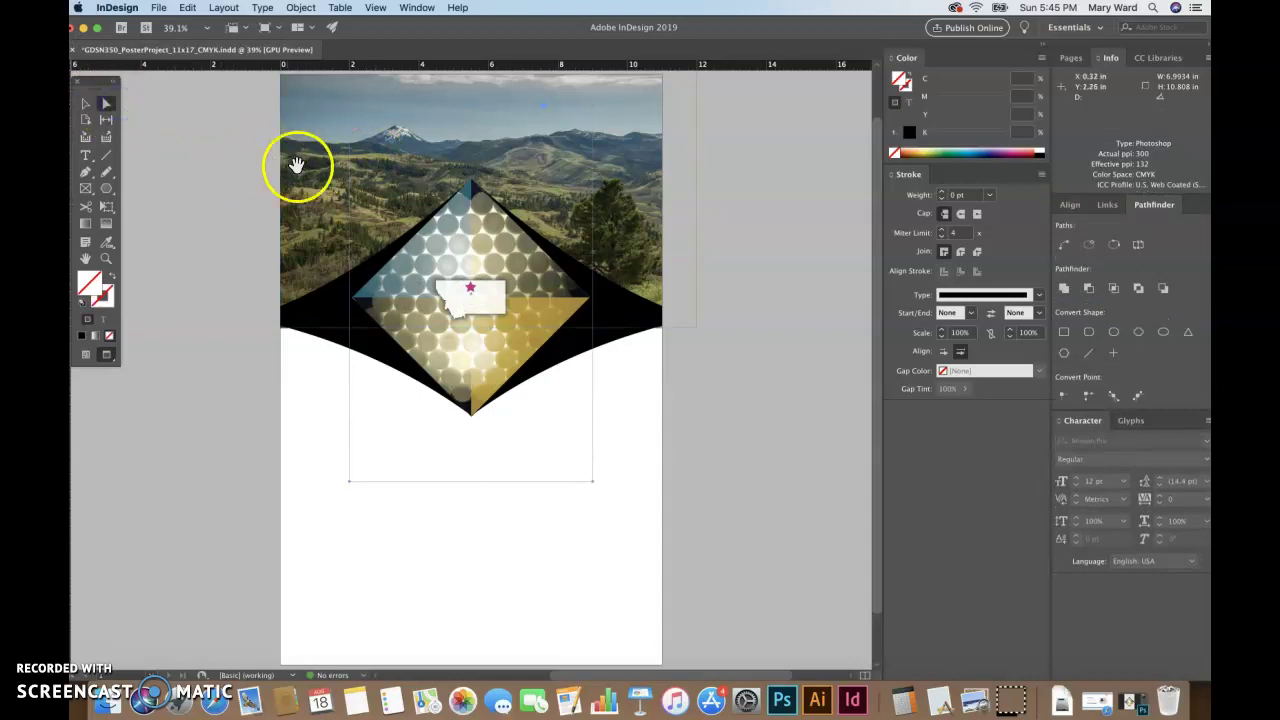
pyautogui.click(299, 168)
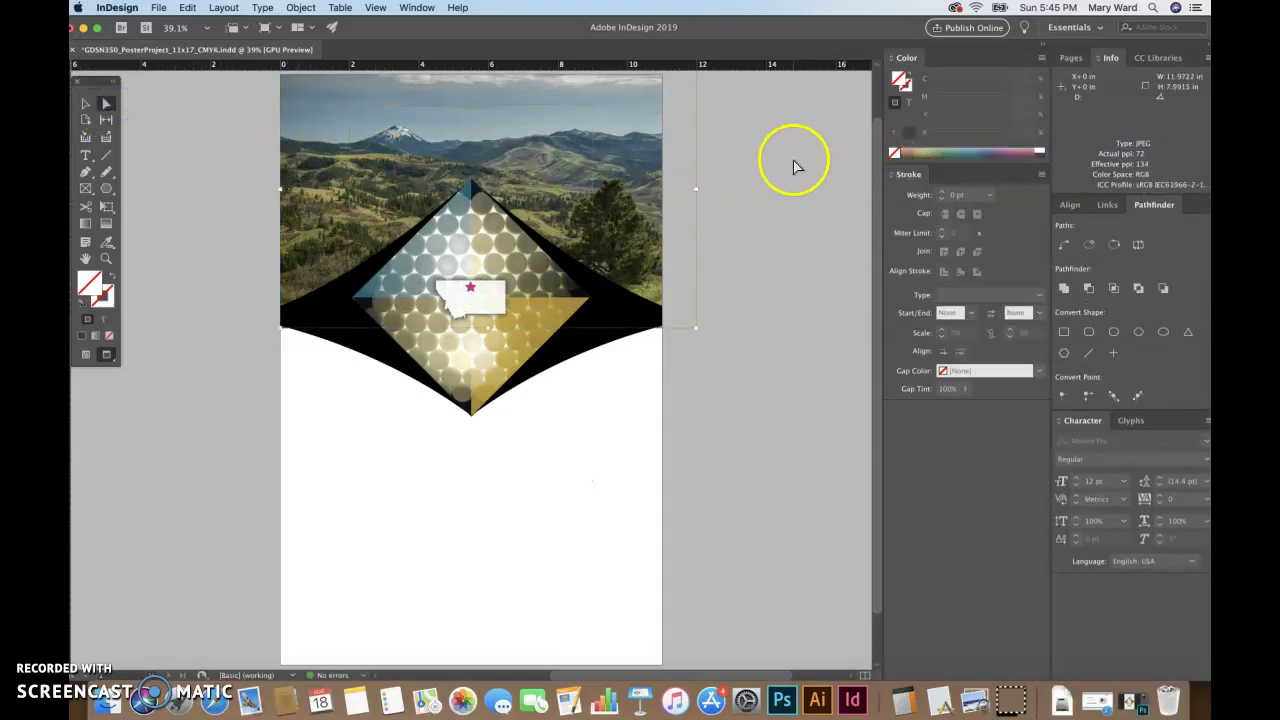
pyautogui.click(108, 104)
pyautogui.click(320, 126)
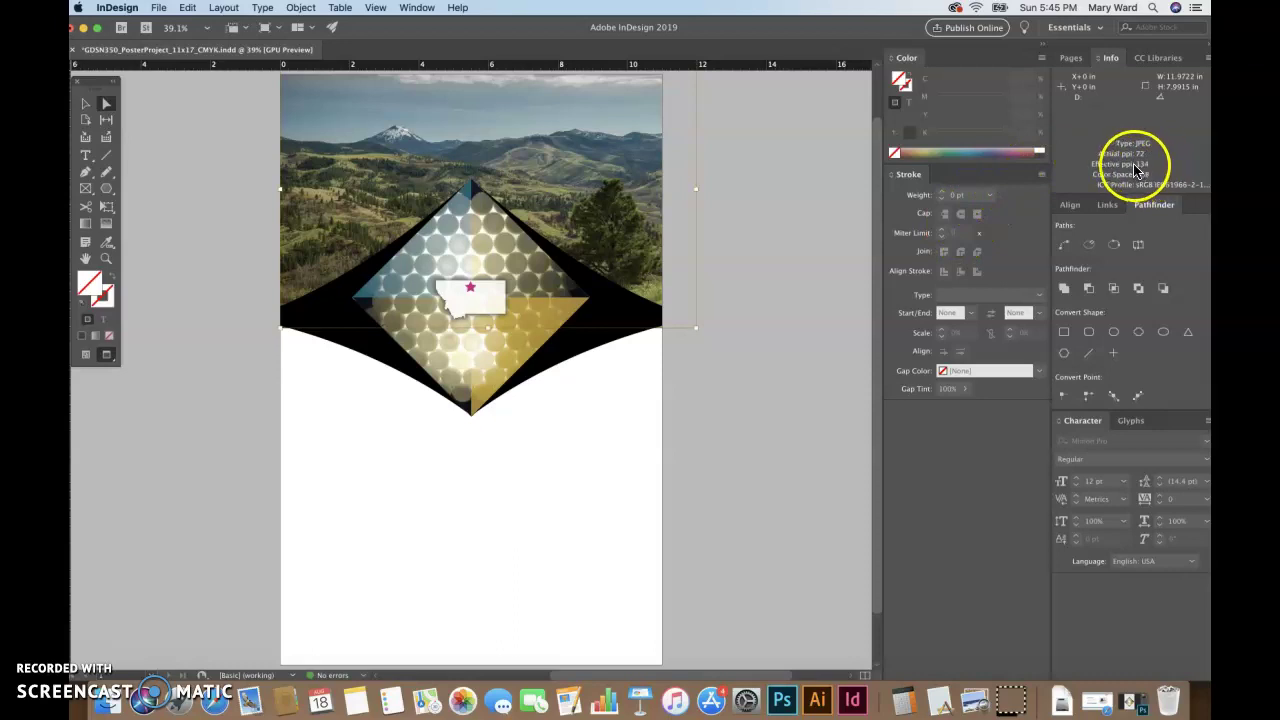
pyautogui.click(85, 104)
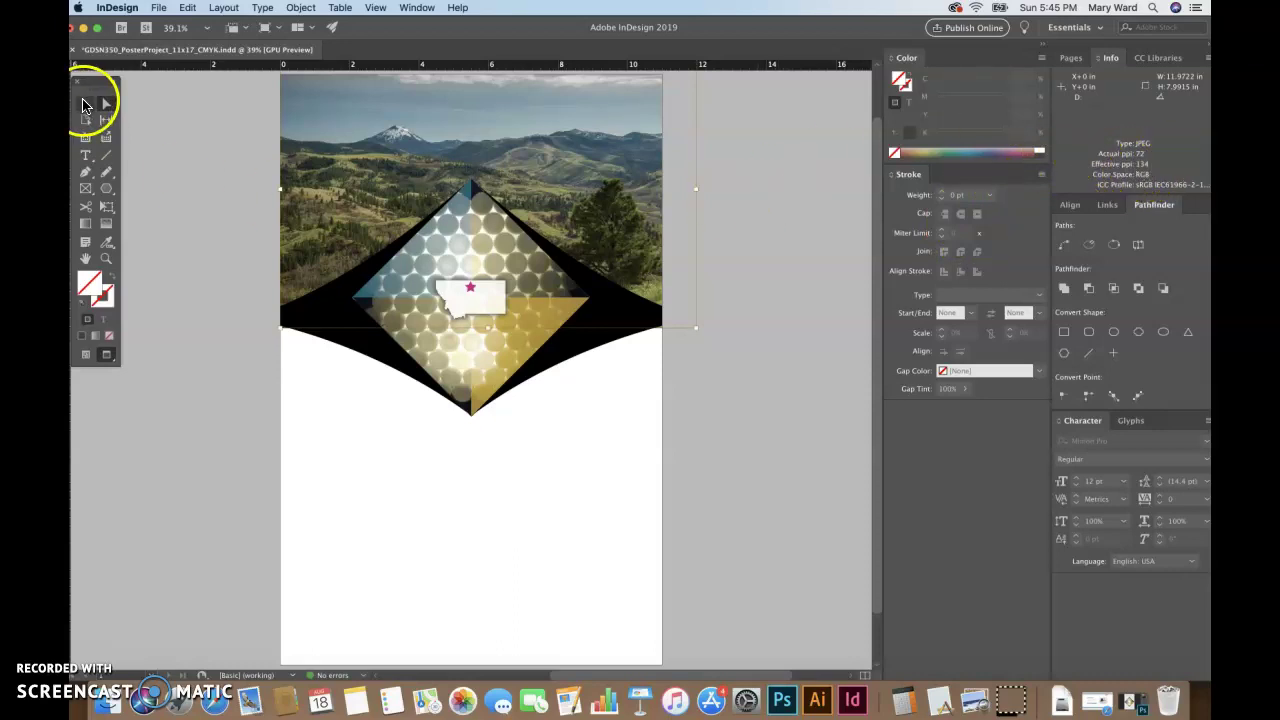
pyautogui.click(229, 214)
# - Scale the landscape photo down to about 11.06 × 7.38 in so it fits the page width
pyautogui.press('super+minus')
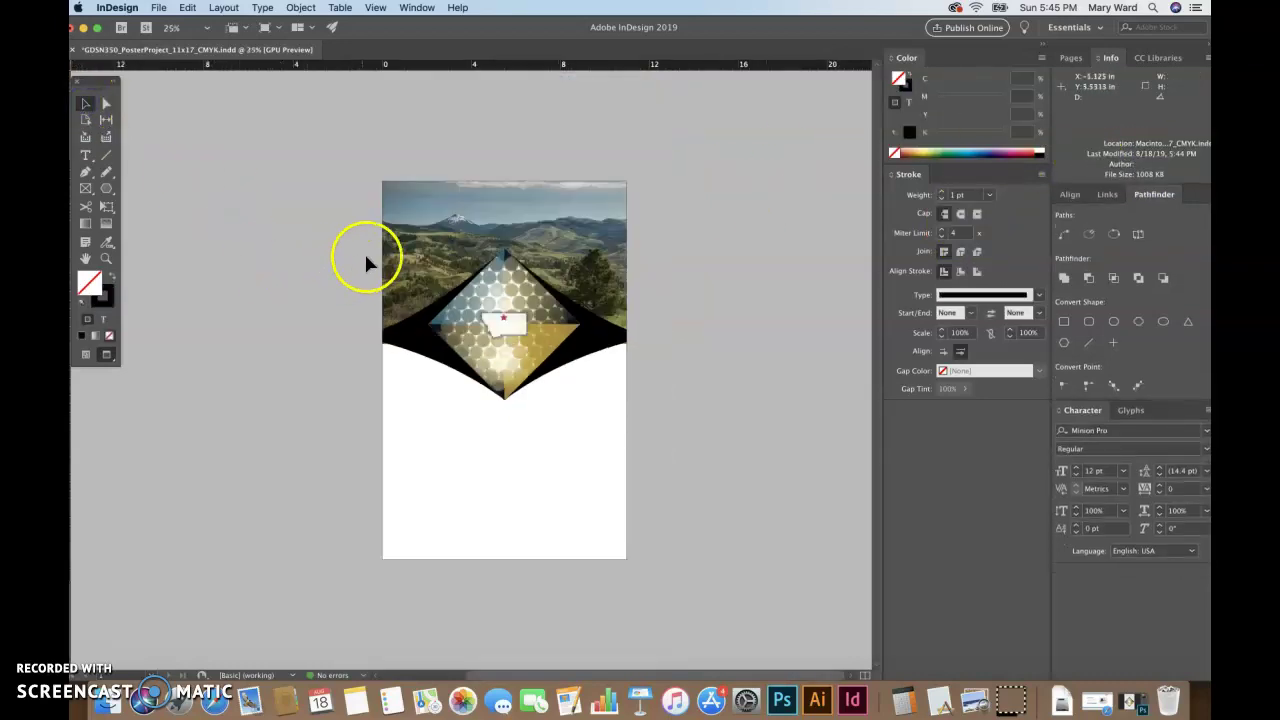
pyautogui.click(423, 233)
pyautogui.press('e')
pyautogui.moveTo(650, 167); pyautogui.dragTo(629, 180)
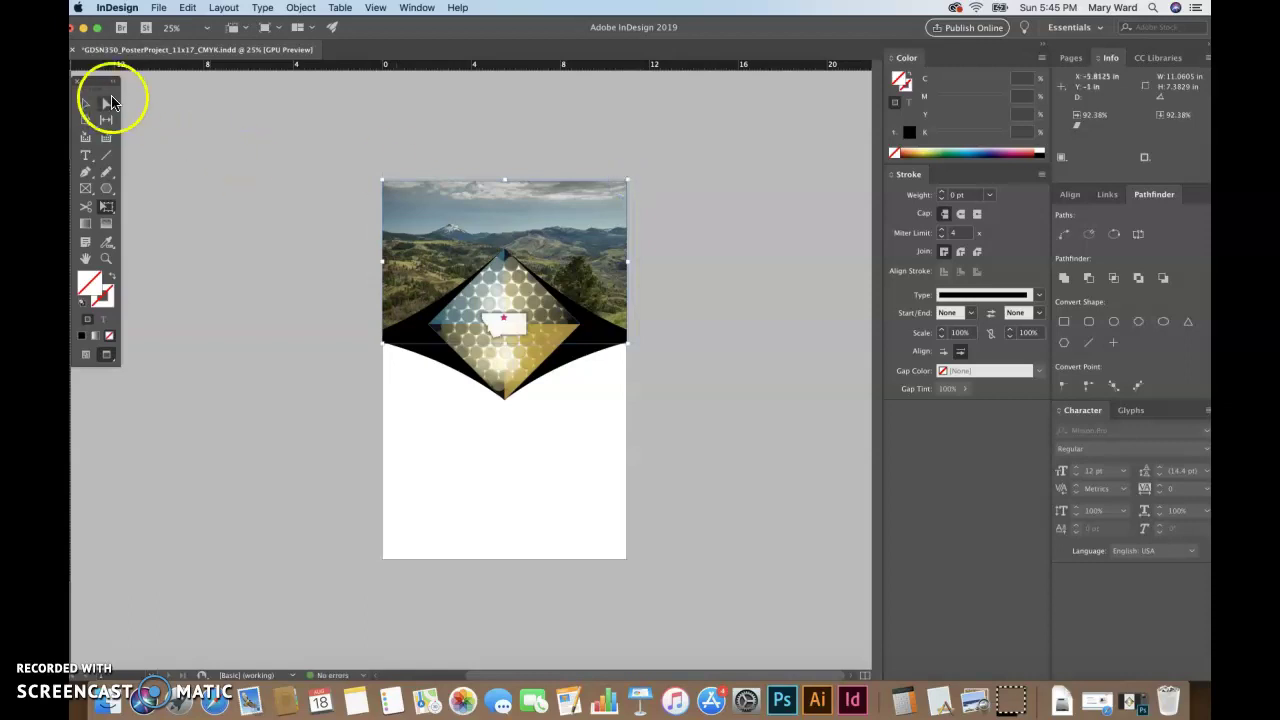
# - Check the effective resolution of the resized landscape photo, and leave nothing selected
pyautogui.click(100, 101)
pyautogui.click(420, 249)
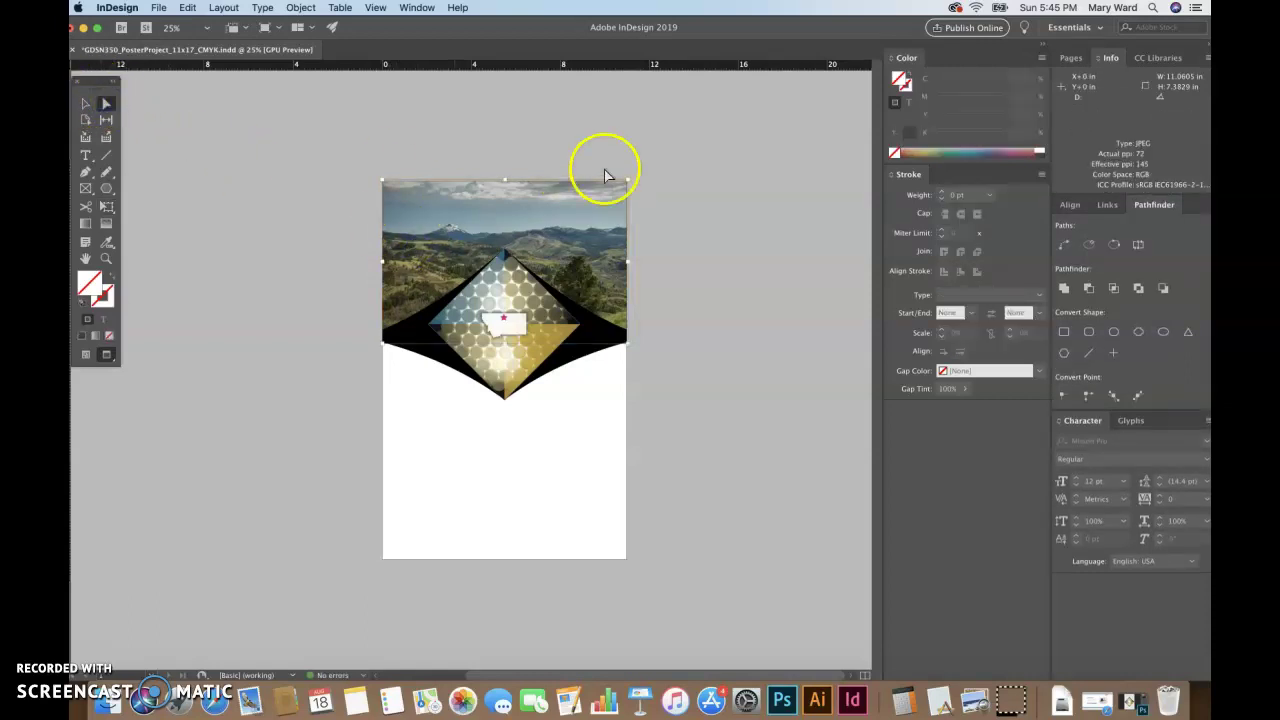
pyautogui.click(83, 105)
pyautogui.click(258, 198)
pyautogui.click(724, 368)
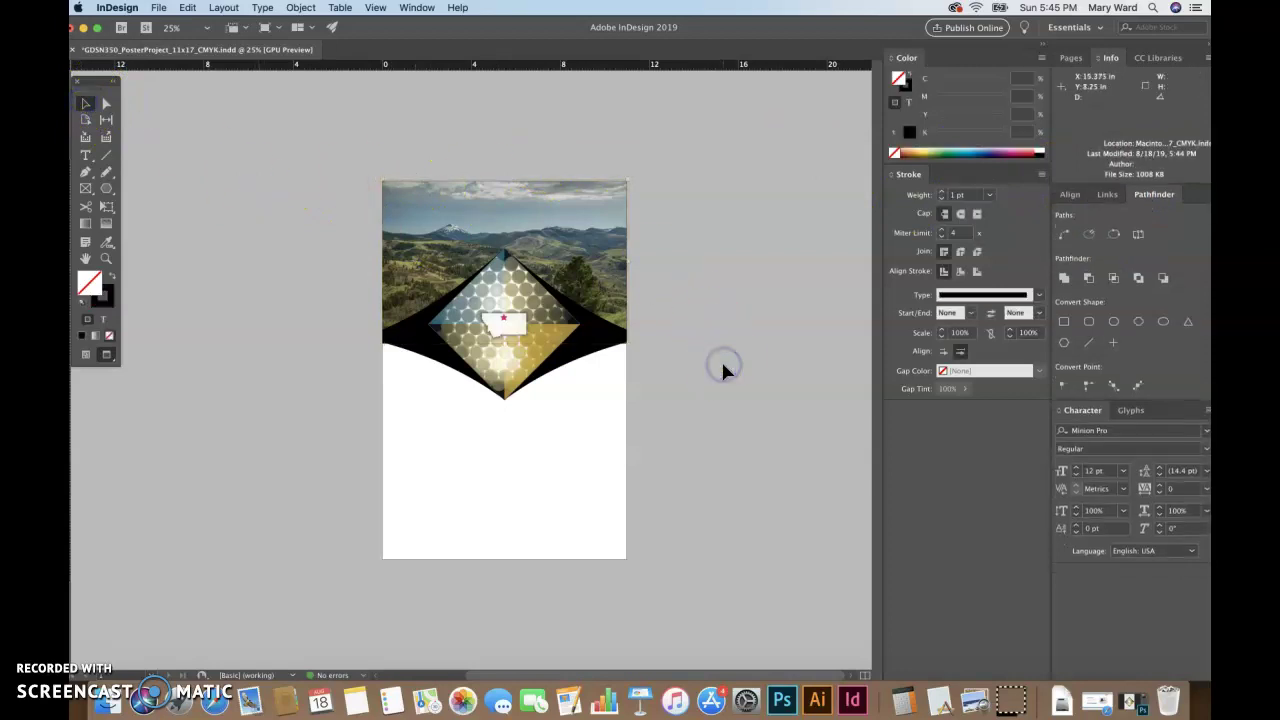
pyautogui.click(712, 422)
pyautogui.click(610, 272)
pyautogui.click(711, 346)
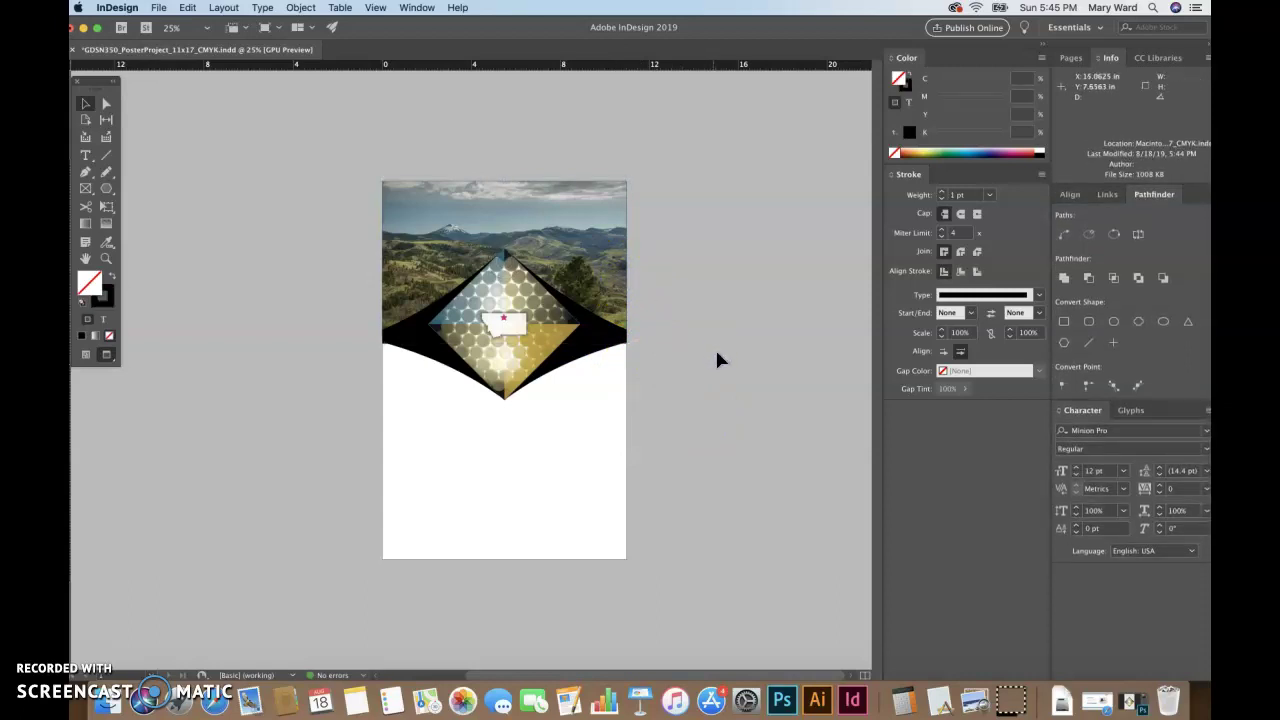
# - Select both black curved shapes and bring them to the front of the other objects
pyautogui.click(634, 349)
pyautogui.click(414, 316)
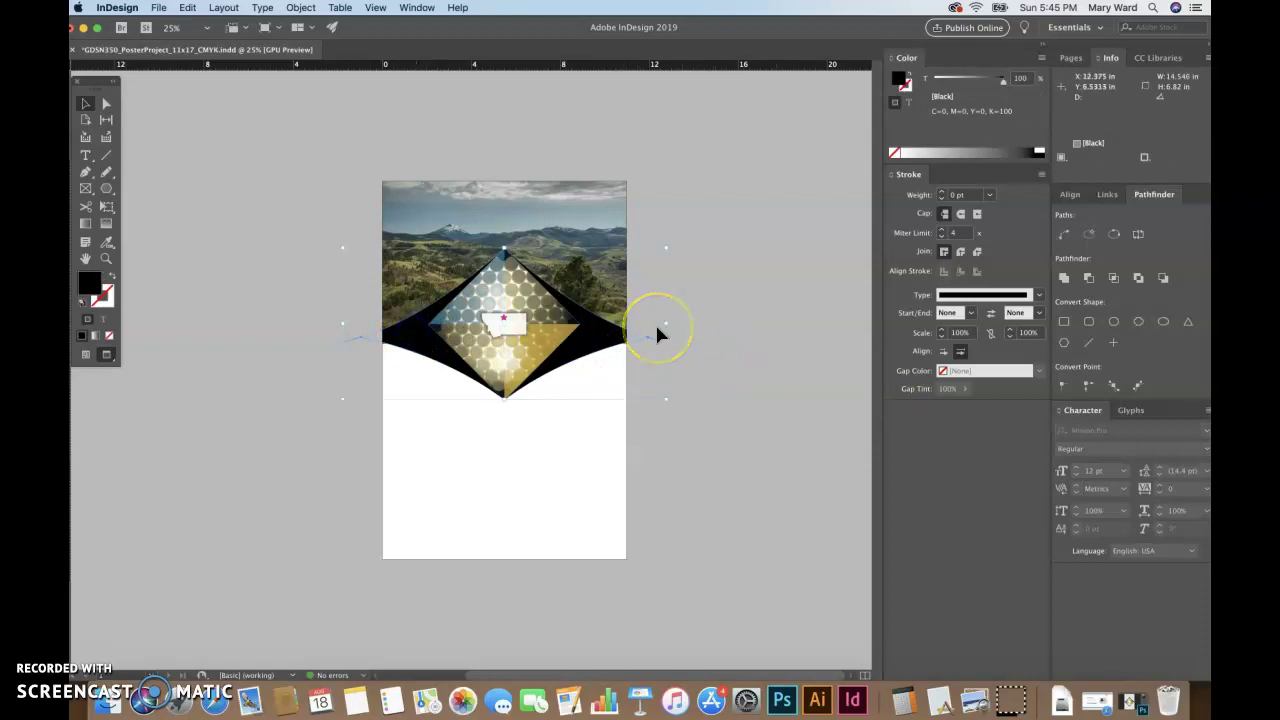
pyautogui.click(300, 8)
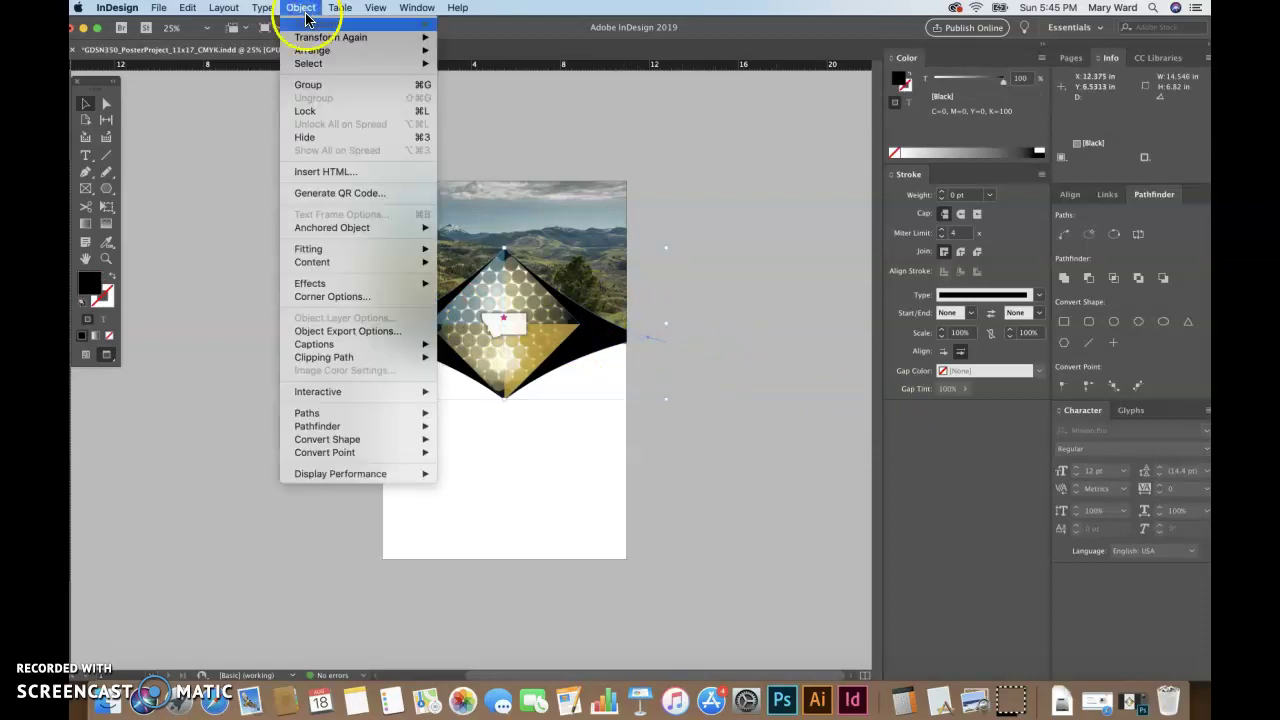
pyautogui.moveTo(311, 50)
pyautogui.click(485, 50)
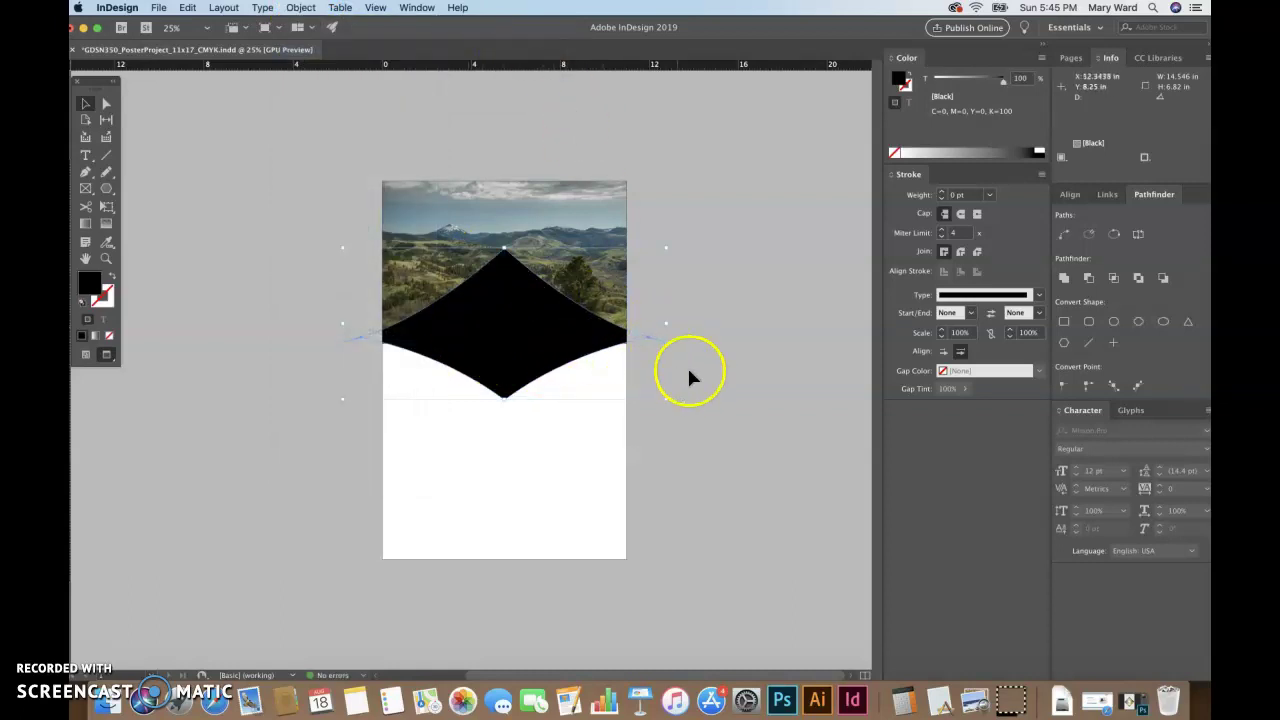
# - Inspect the seam between the two black curved shapes and unite them into a single shape with Pathfinder Add
pyautogui.click(722, 392)
pyautogui.click(457, 337)
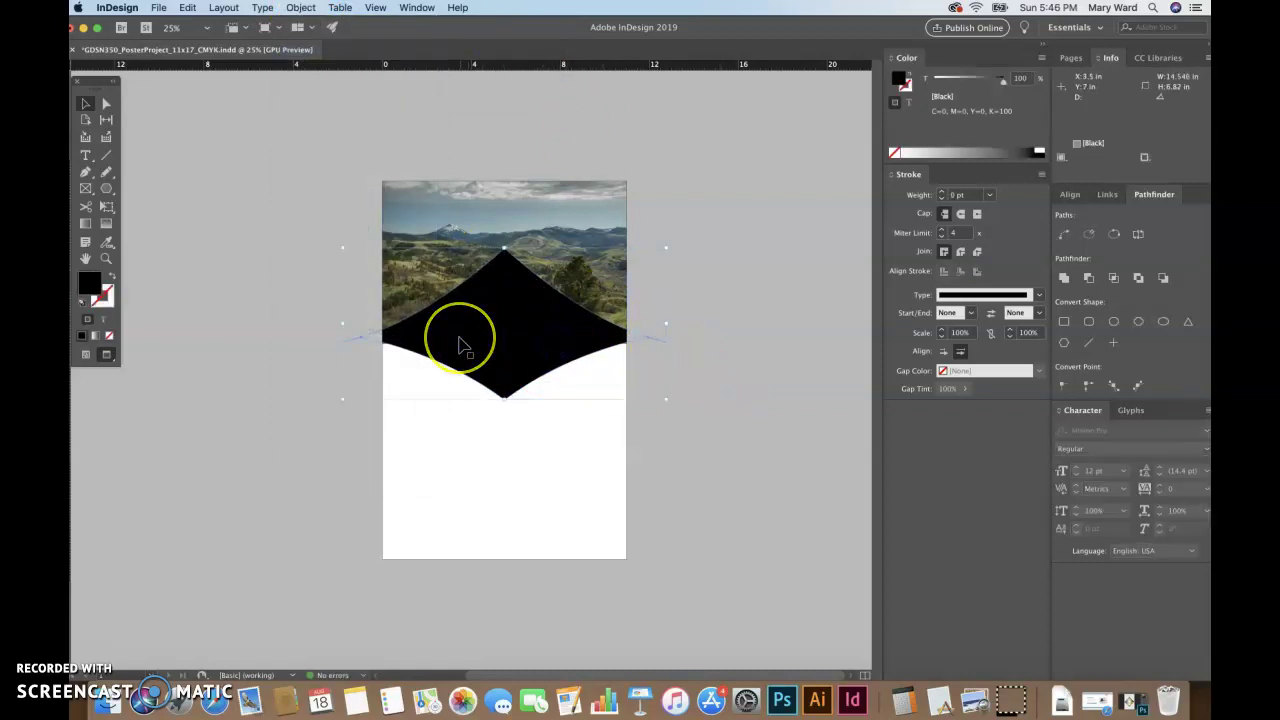
pyautogui.press('super+equal')
pyautogui.press('super+equal')
pyautogui.press('super+equal')
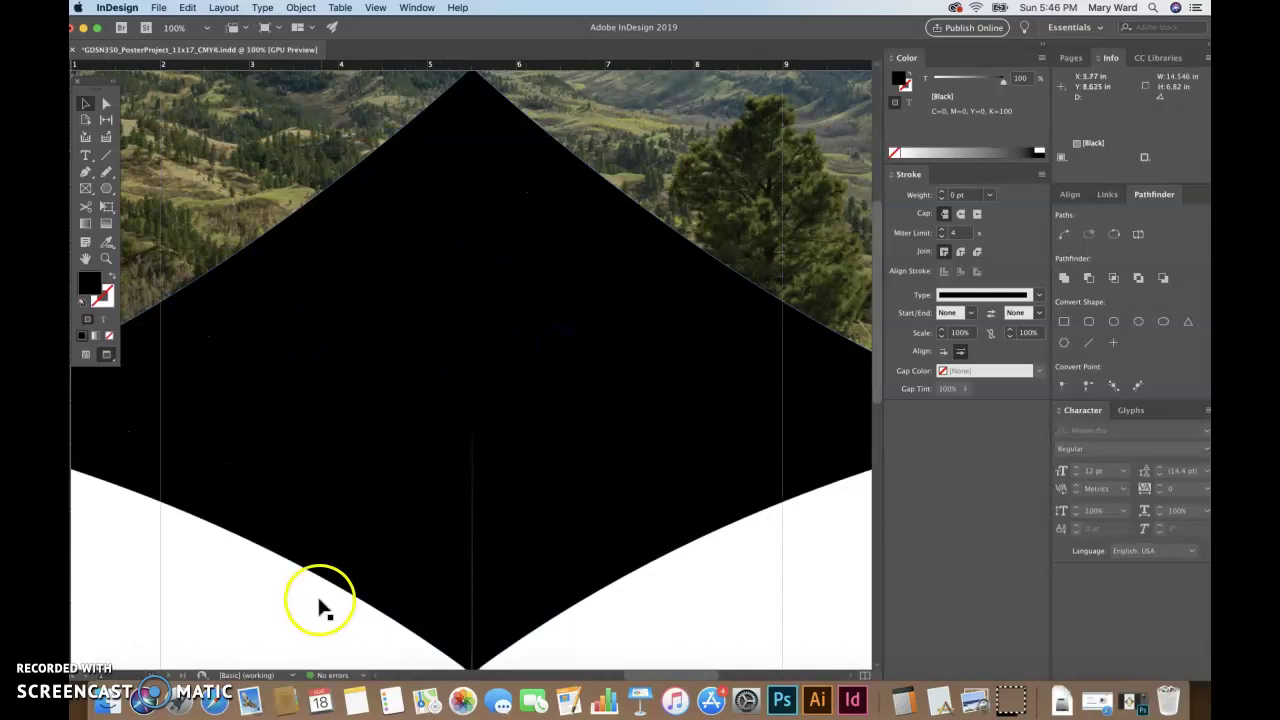
pyautogui.click(314, 608)
pyautogui.scroll(-2, 314, 608)
pyautogui.scroll(3, 314, 608)
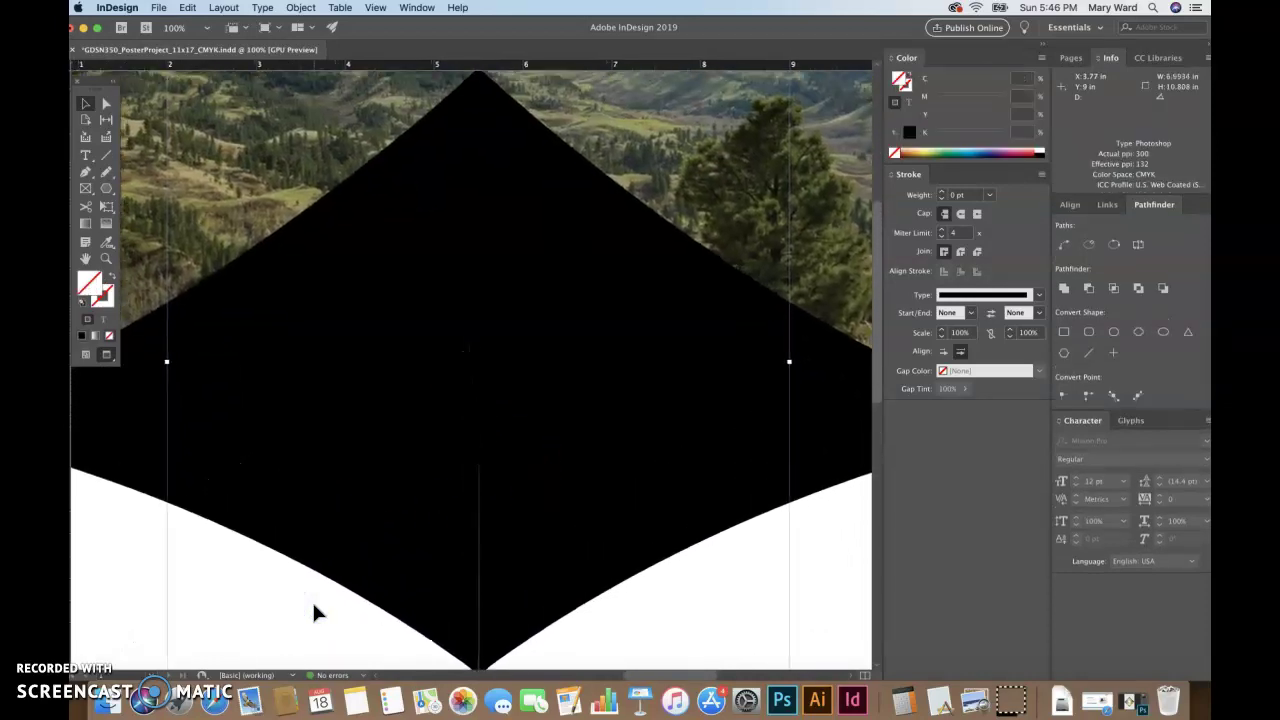
pyautogui.click(134, 443)
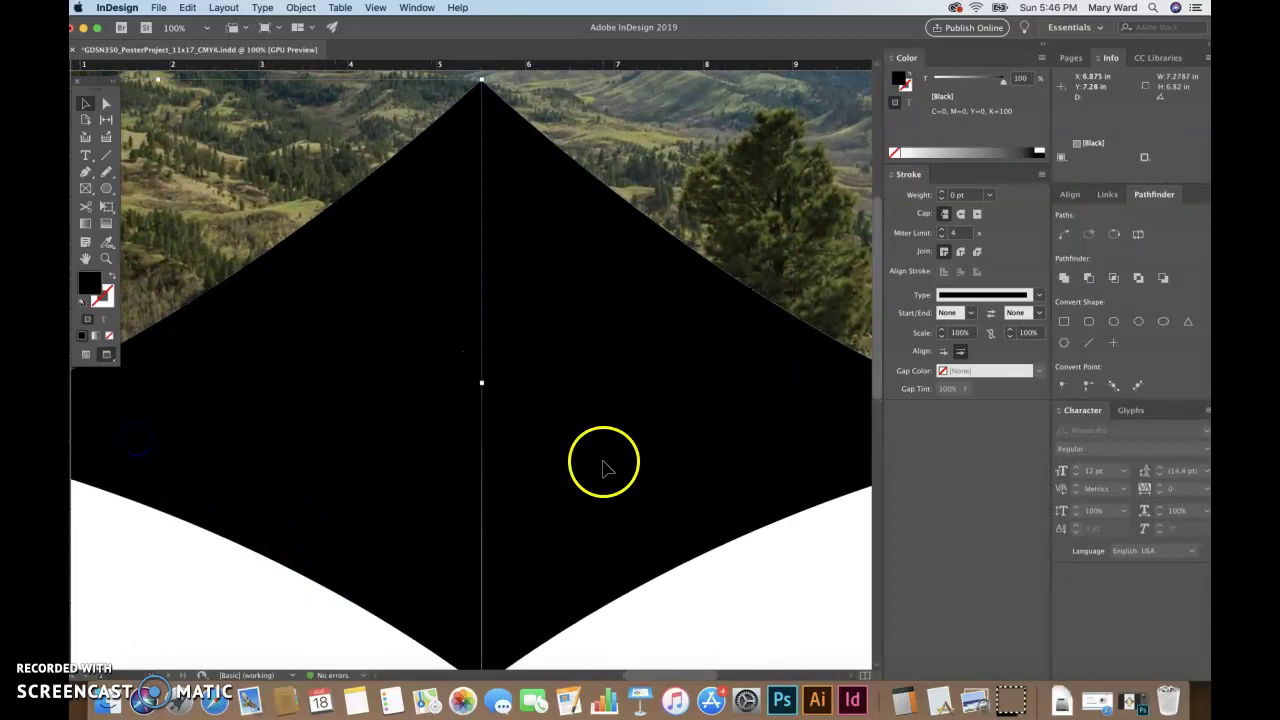
pyautogui.click(743, 447)
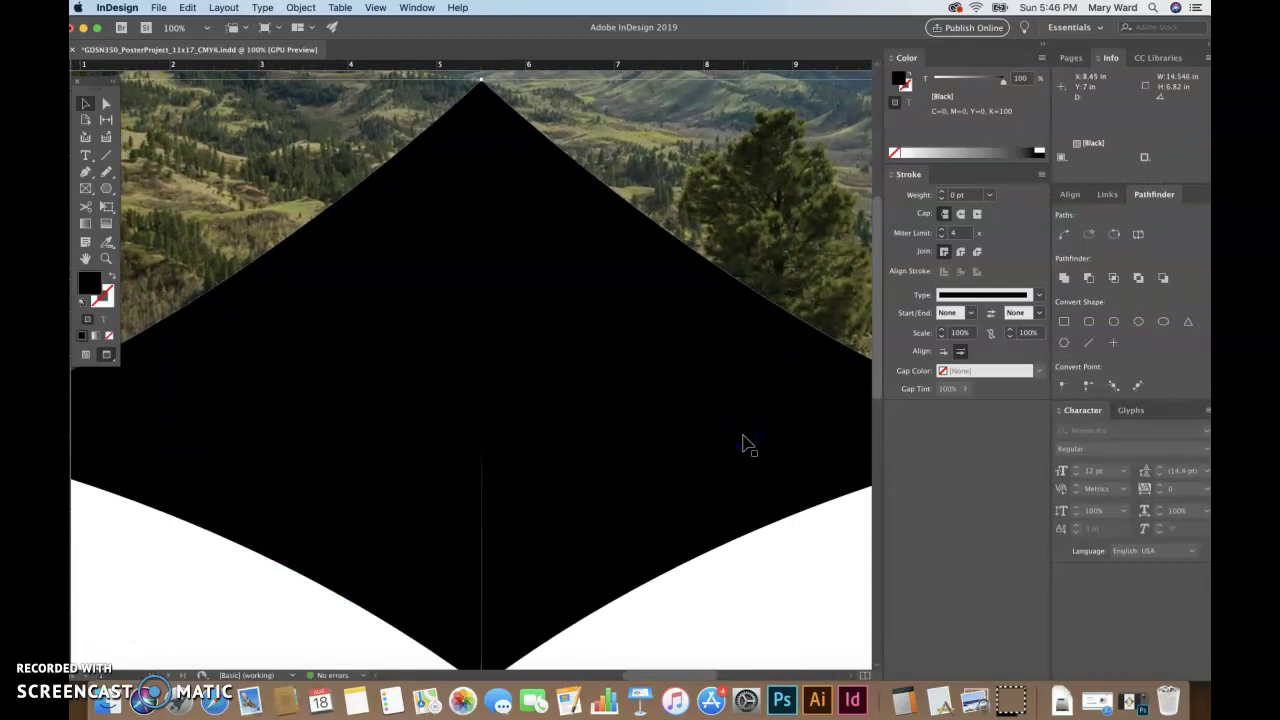
pyautogui.press('super+0')
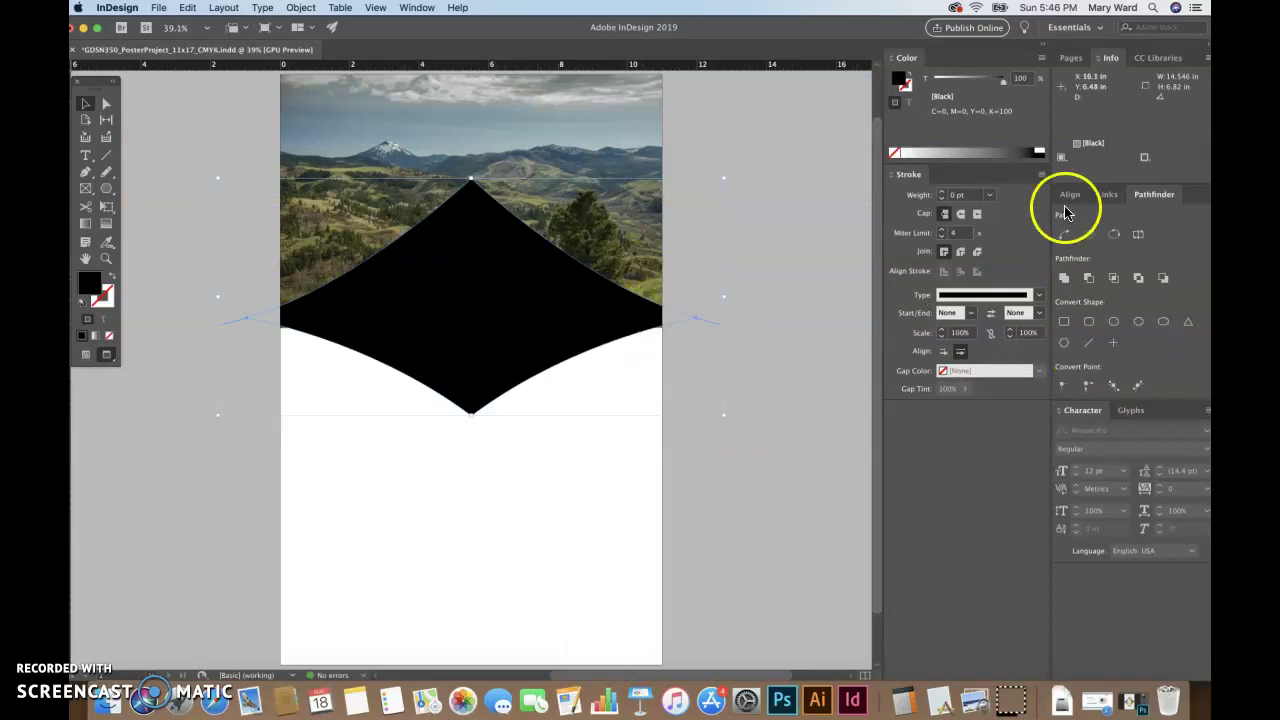
pyautogui.click(1065, 278)
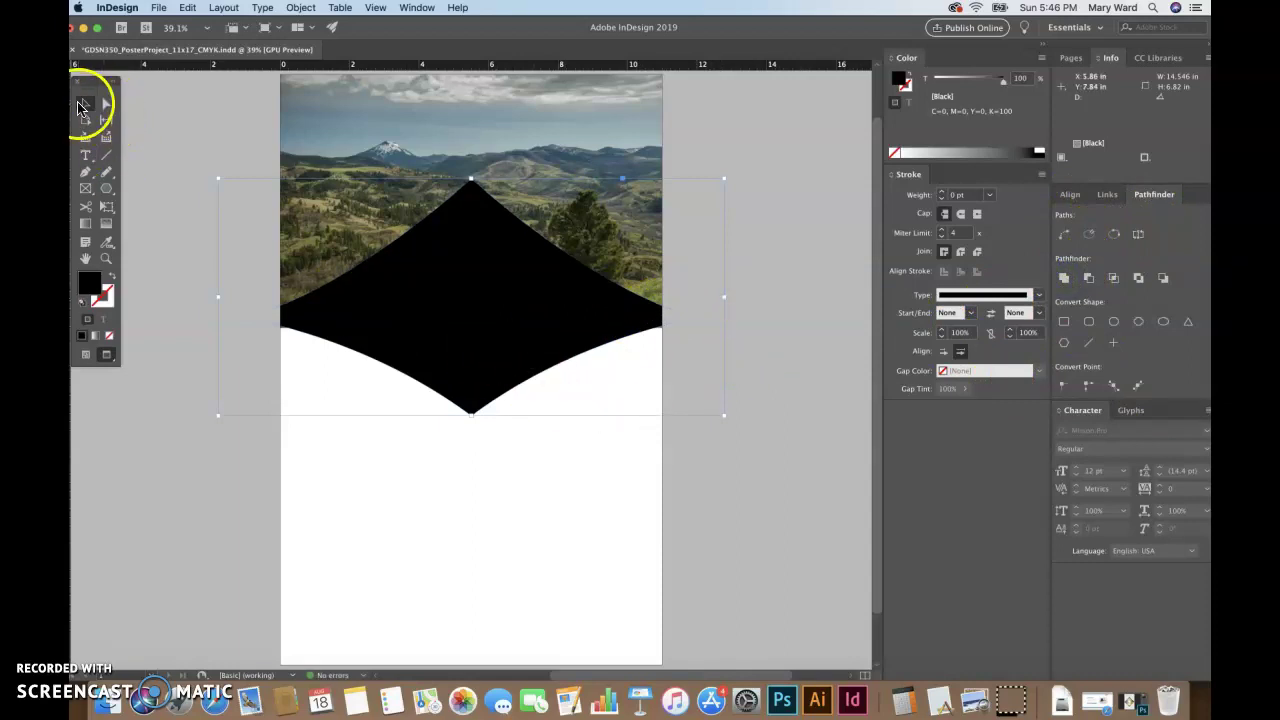
# - Send the united black shape backward twice so it sits behind the Montana map and the diamond image
pyautogui.click(82, 105)
pyautogui.click(303, 8)
pyautogui.moveTo(323, 49)
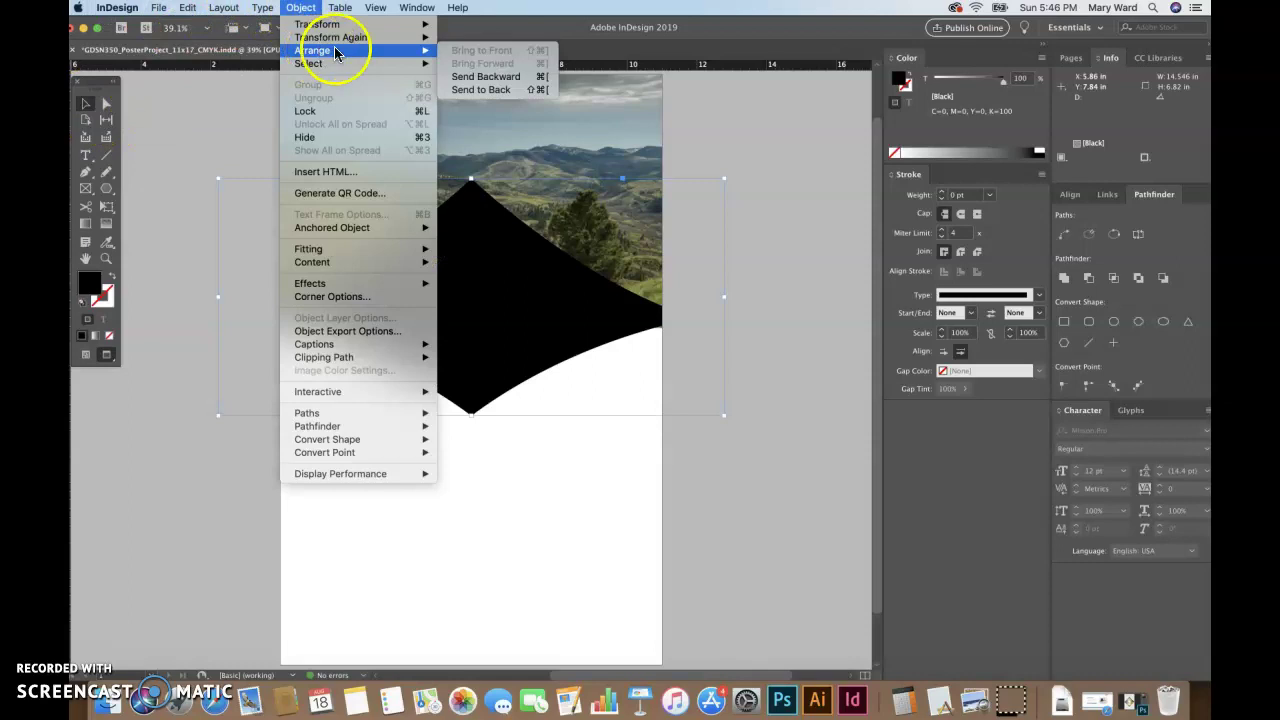
pyautogui.click(476, 82)
pyautogui.click(300, 8)
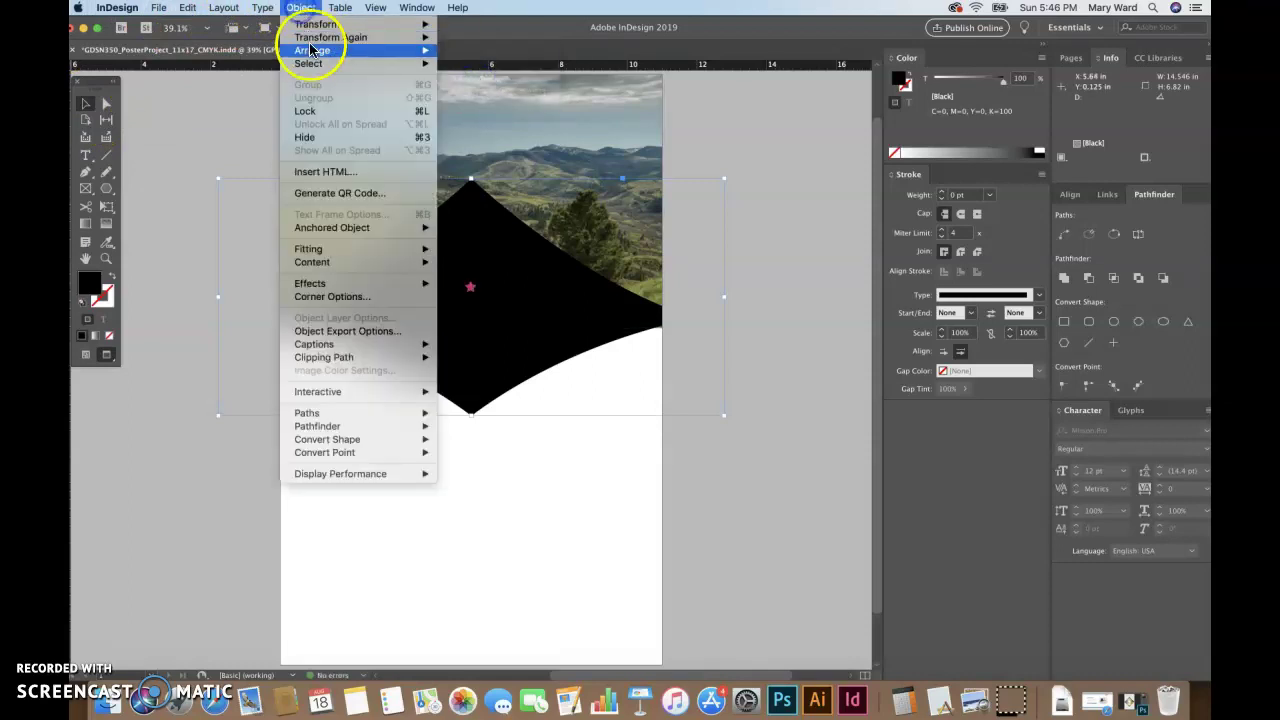
pyautogui.moveTo(363, 55)
pyautogui.click(479, 77)
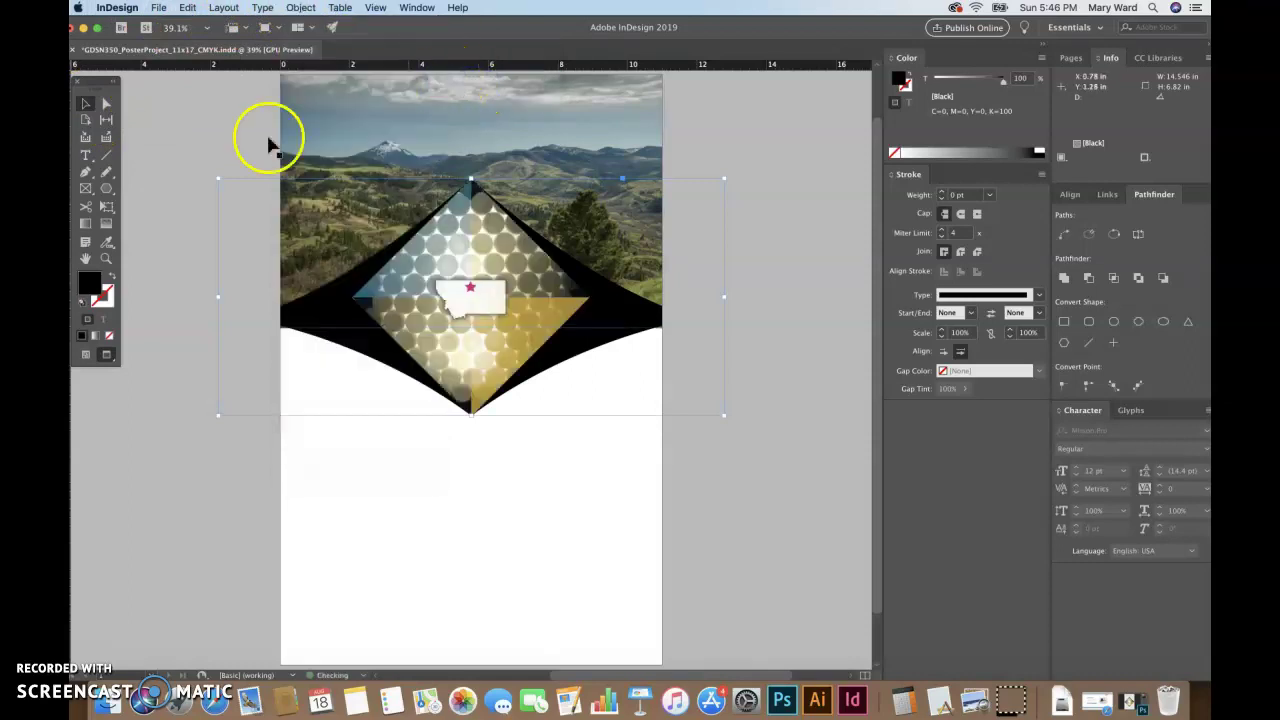
# - Raise the lower edge of the landscape photo's frame slightly so it stays within the black shape's side tips
pyautogui.click(634, 240)
pyautogui.moveTo(471, 327); pyautogui.dragTo(472, 316)
pyautogui.click(366, 466)
pyautogui.click(703, 488)
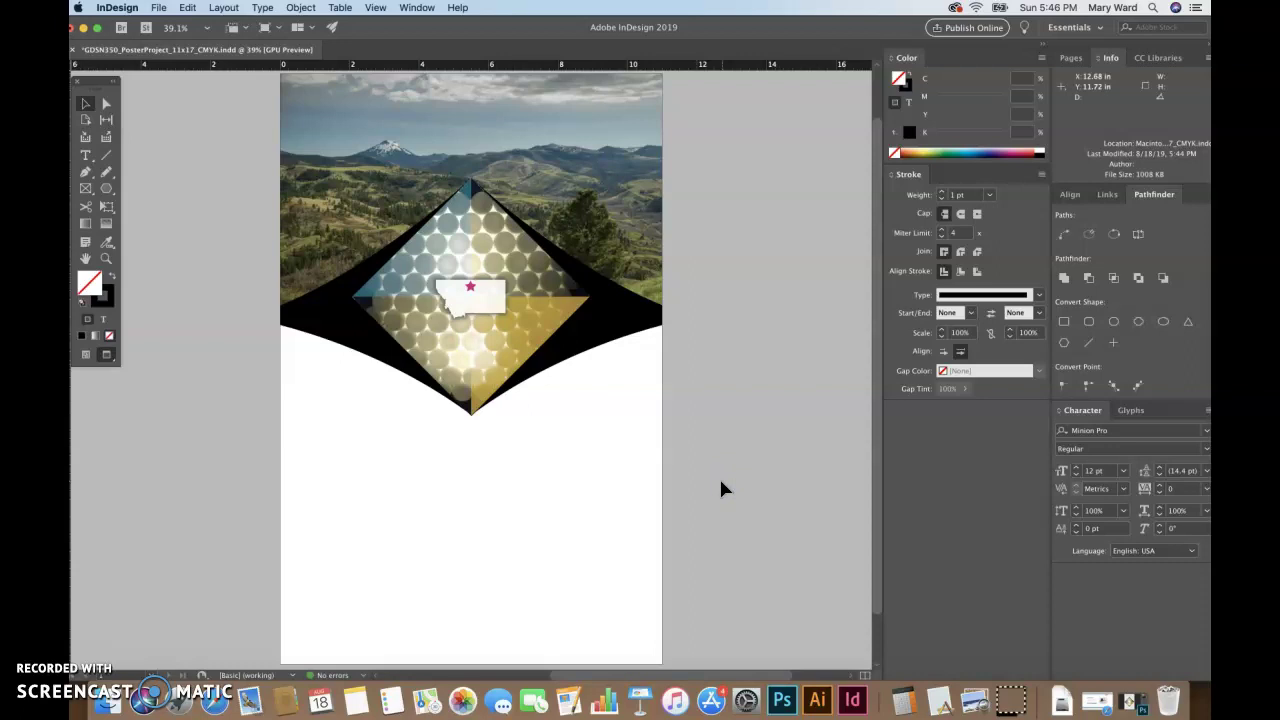
# - Place the building photo s_topTEMP900x420-7794.jpeg from the images folder just below the landscape photo, starting beyond the page's left edge
pyautogui.press('super+d')
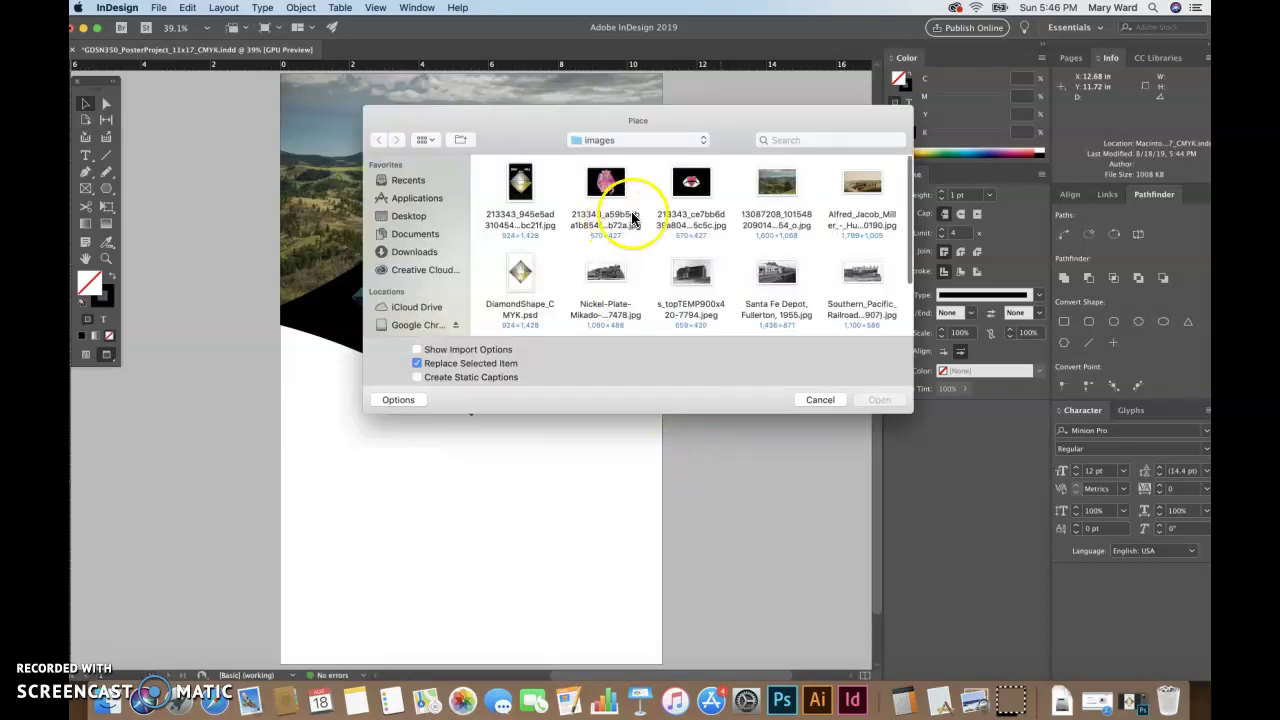
pyautogui.click(860, 190)
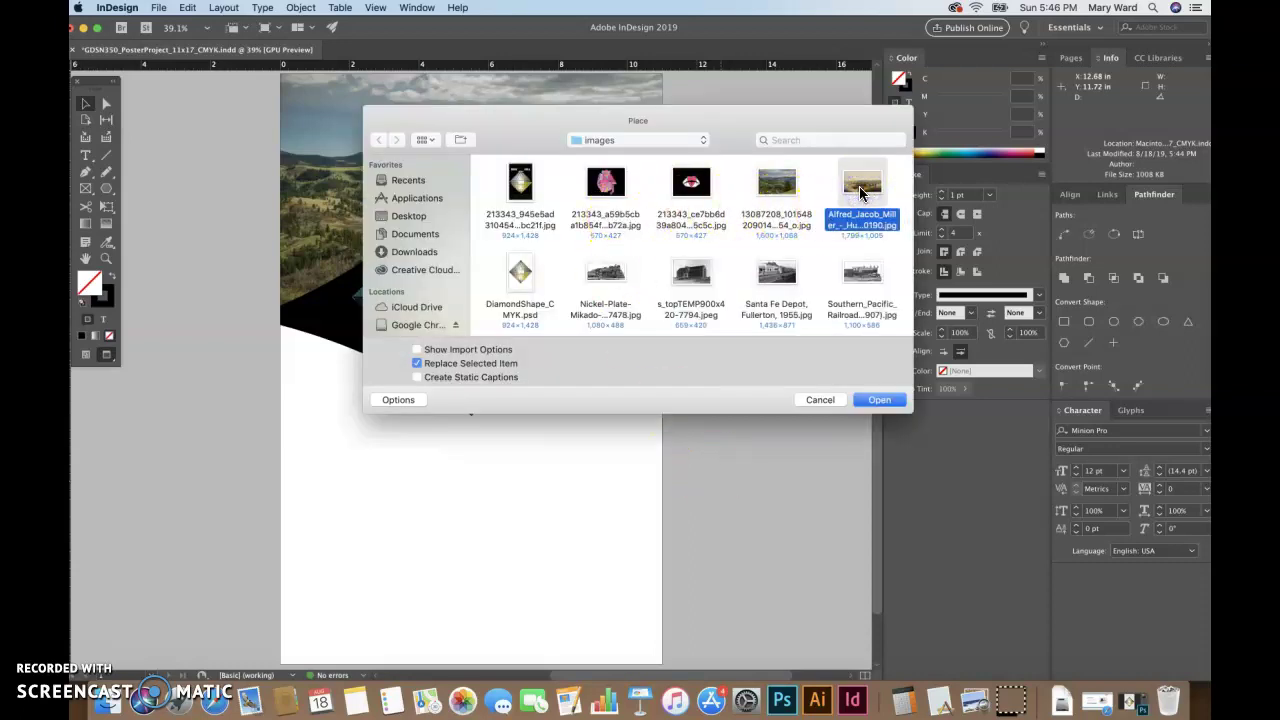
pyautogui.click(865, 226)
pyautogui.click(613, 281)
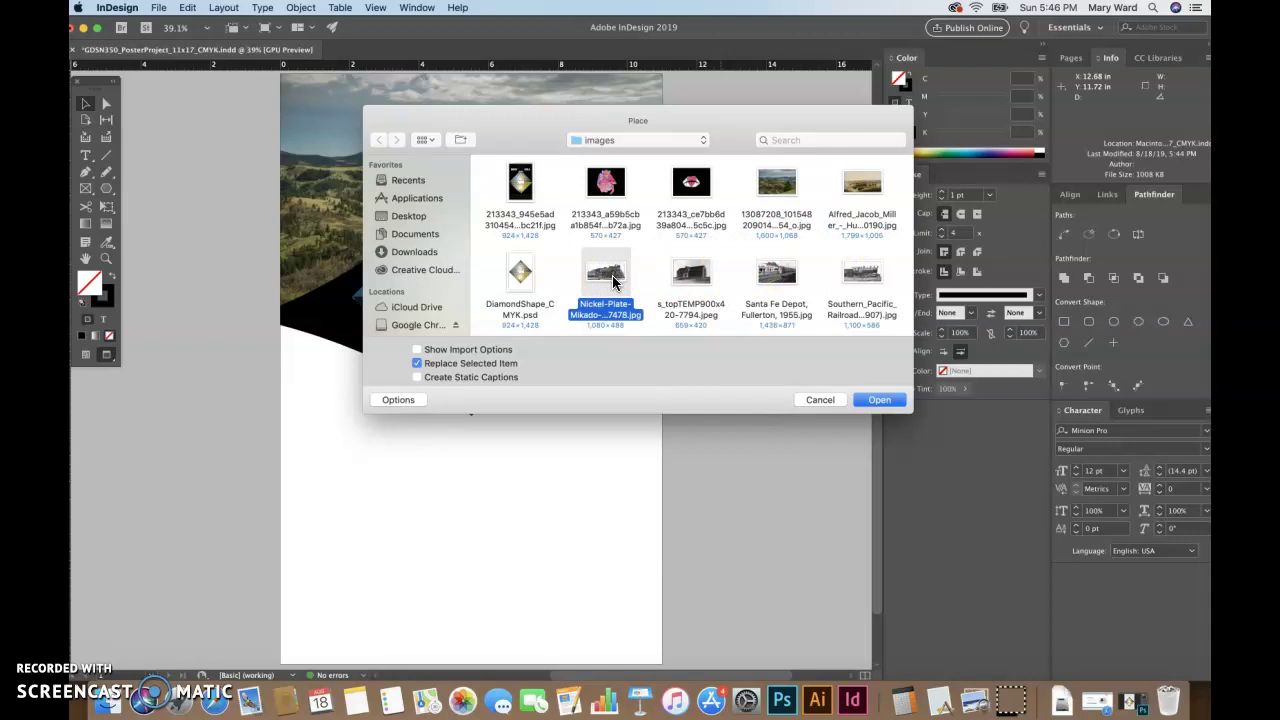
pyautogui.scroll(-1, 805, 245)
pyautogui.scroll(-2, 810, 249)
pyautogui.scroll(3, 810, 249)
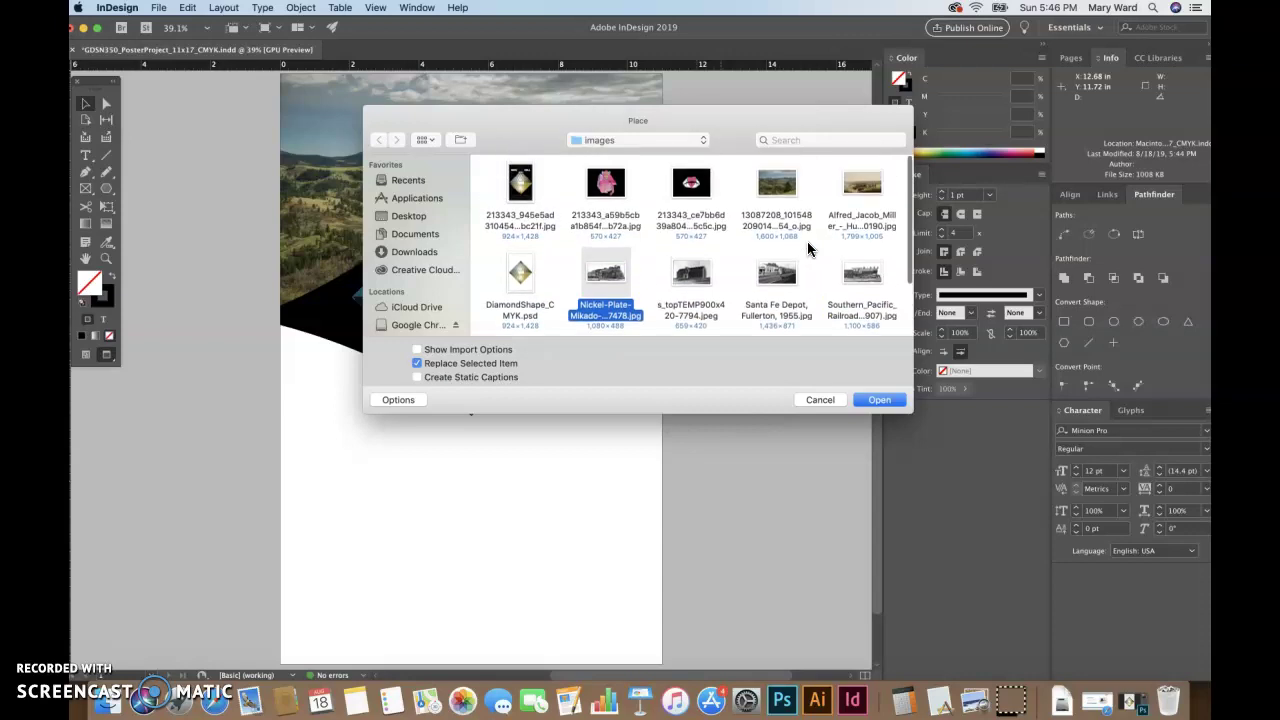
pyautogui.click(689, 278)
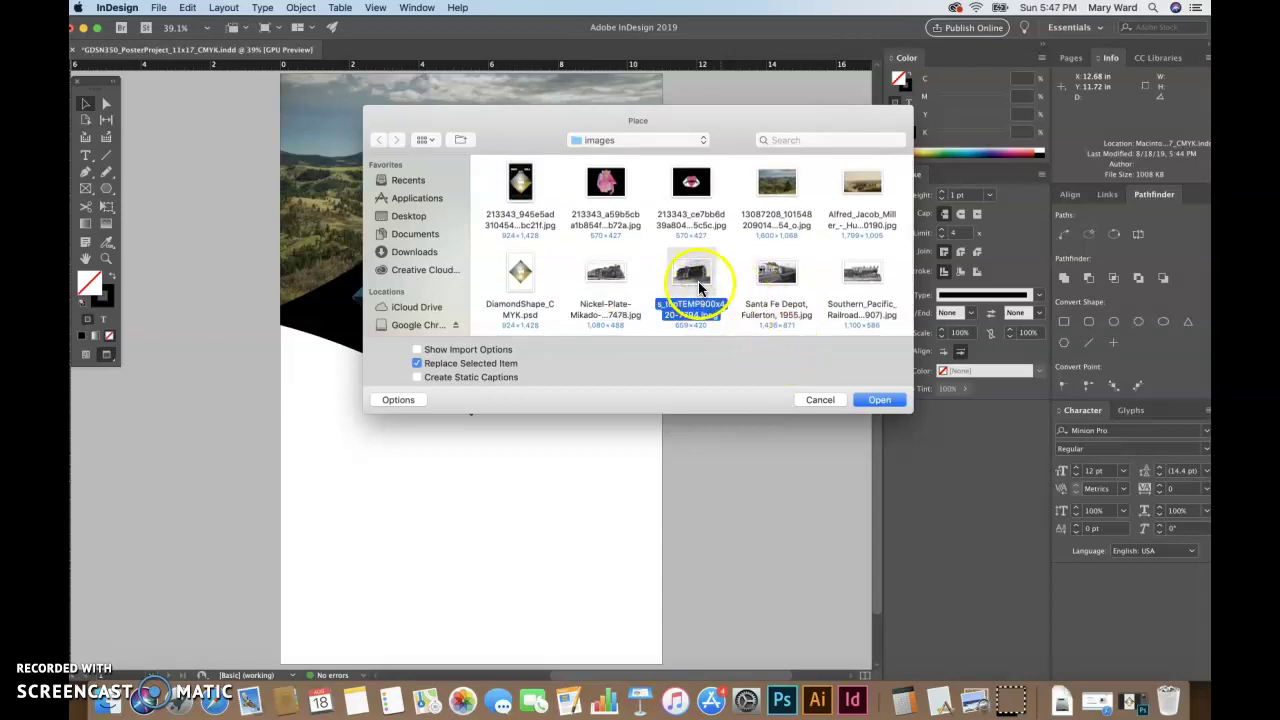
pyautogui.click(884, 402)
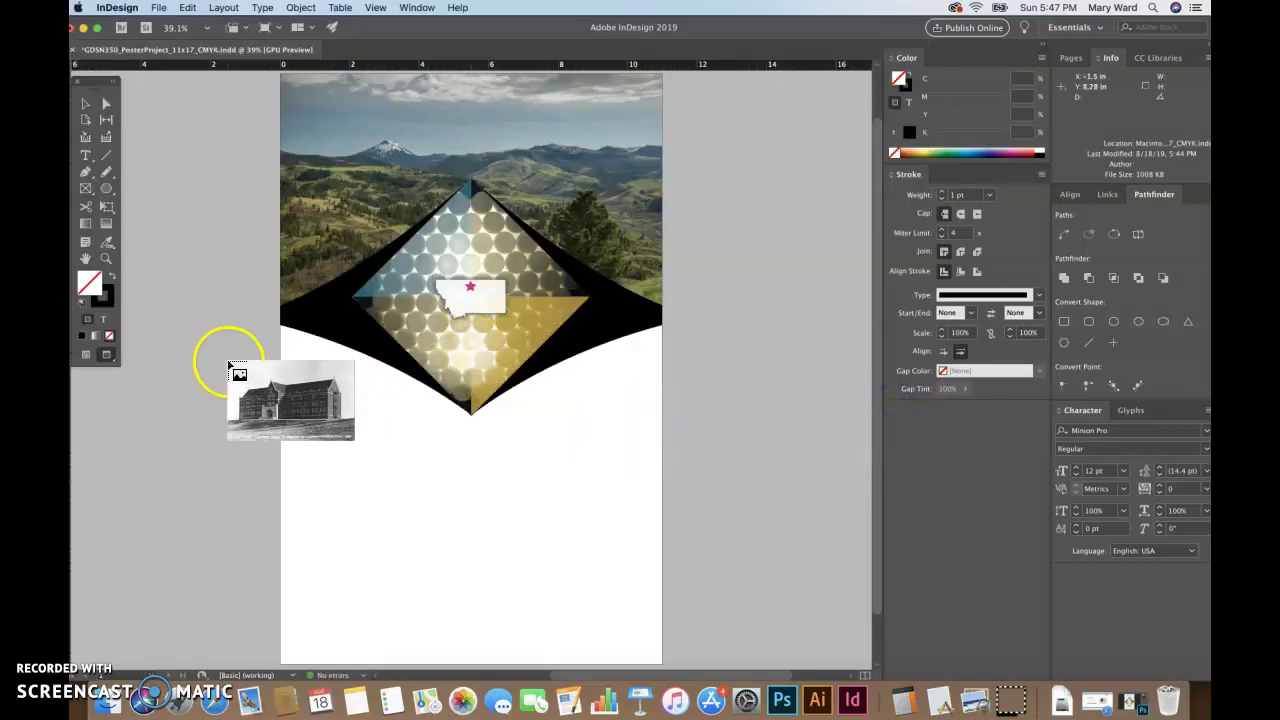
pyautogui.click(243, 323)
# - Scale the building photo down to about 11.14 × 7.10 in so it spans the page width
pyautogui.press('e')
pyautogui.moveTo(278, 345); pyautogui.dragTo(685, 562)
pyautogui.moveTo(241, 590); pyautogui.dragTo(286, 577)
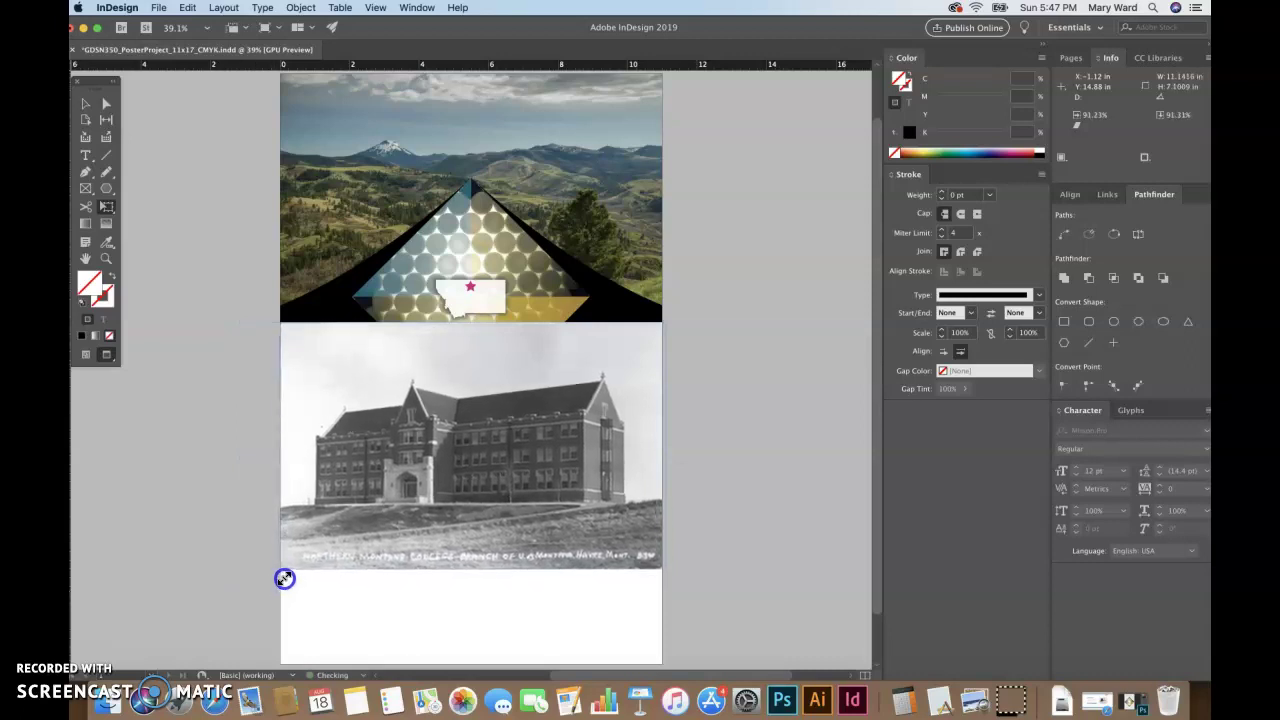
# - Check the effective resolution of the diamond image and the building photo, and leave the building photo's frame selected
pyautogui.click(87, 106)
pyautogui.click(201, 174)
pyautogui.click(106, 104)
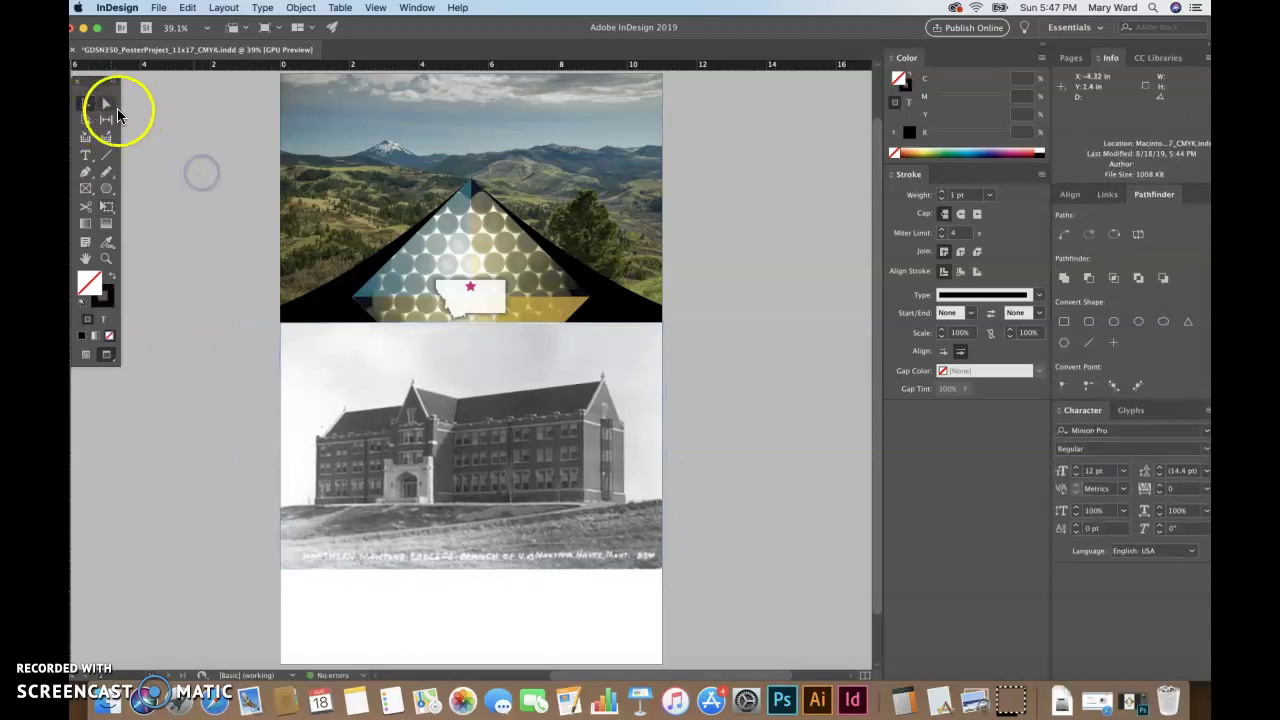
pyautogui.click(460, 267)
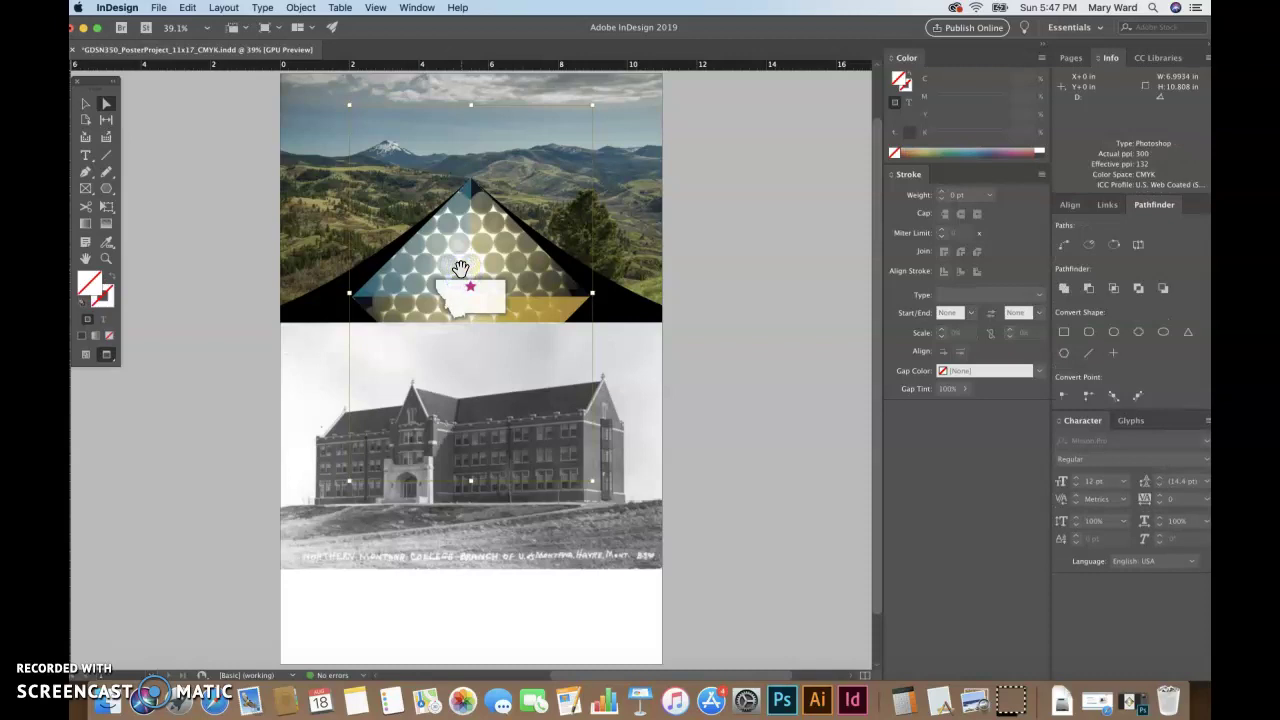
pyautogui.click(627, 185)
pyautogui.click(627, 185)
pyautogui.click(588, 428)
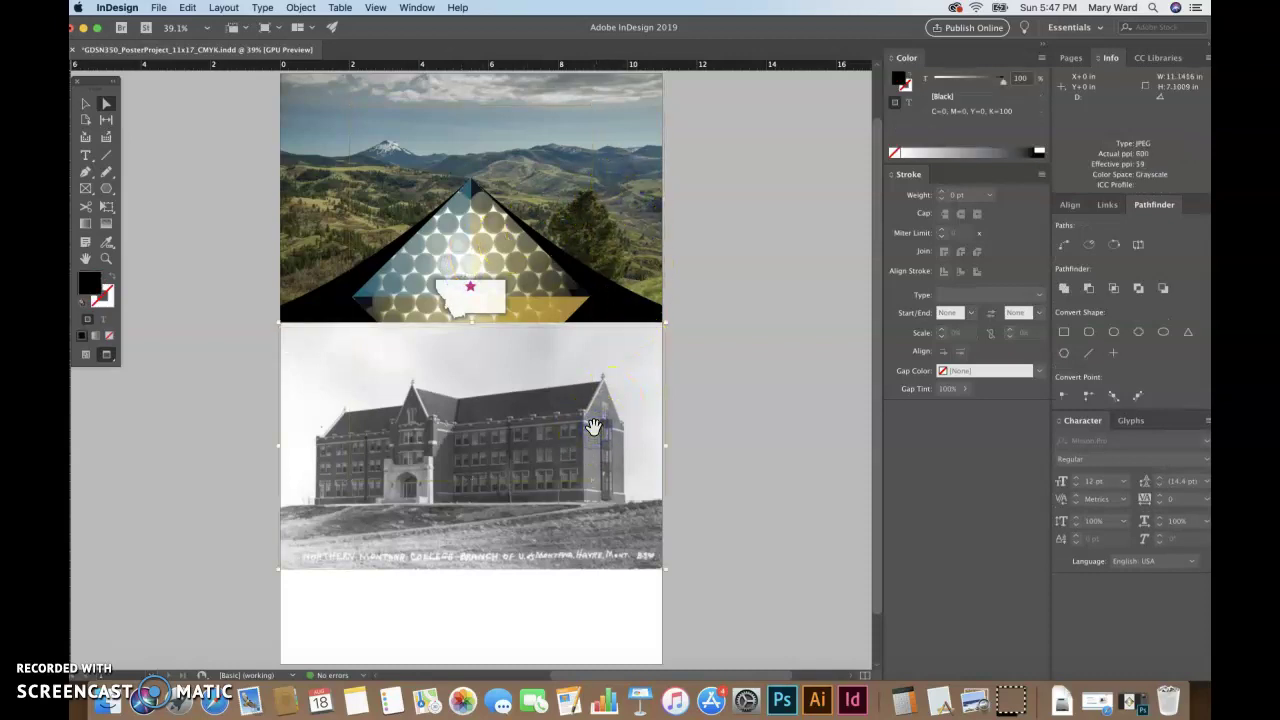
pyautogui.click(90, 106)
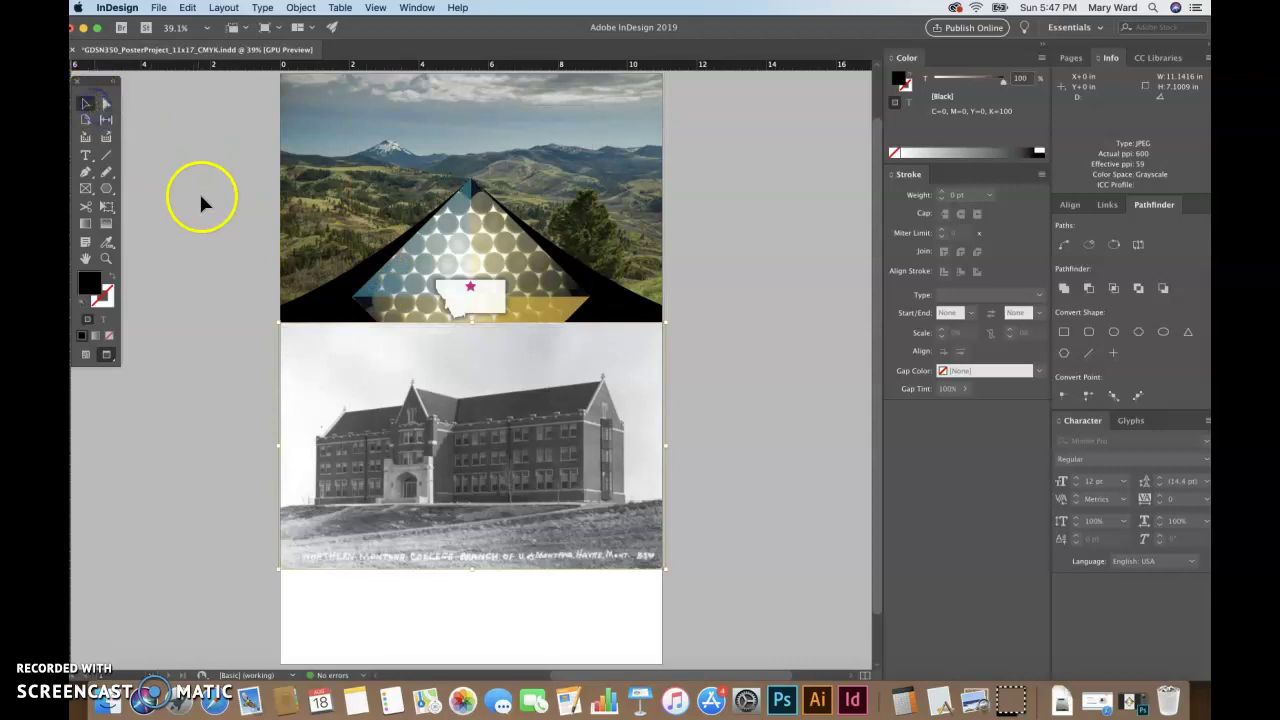
pyautogui.click(410, 452)
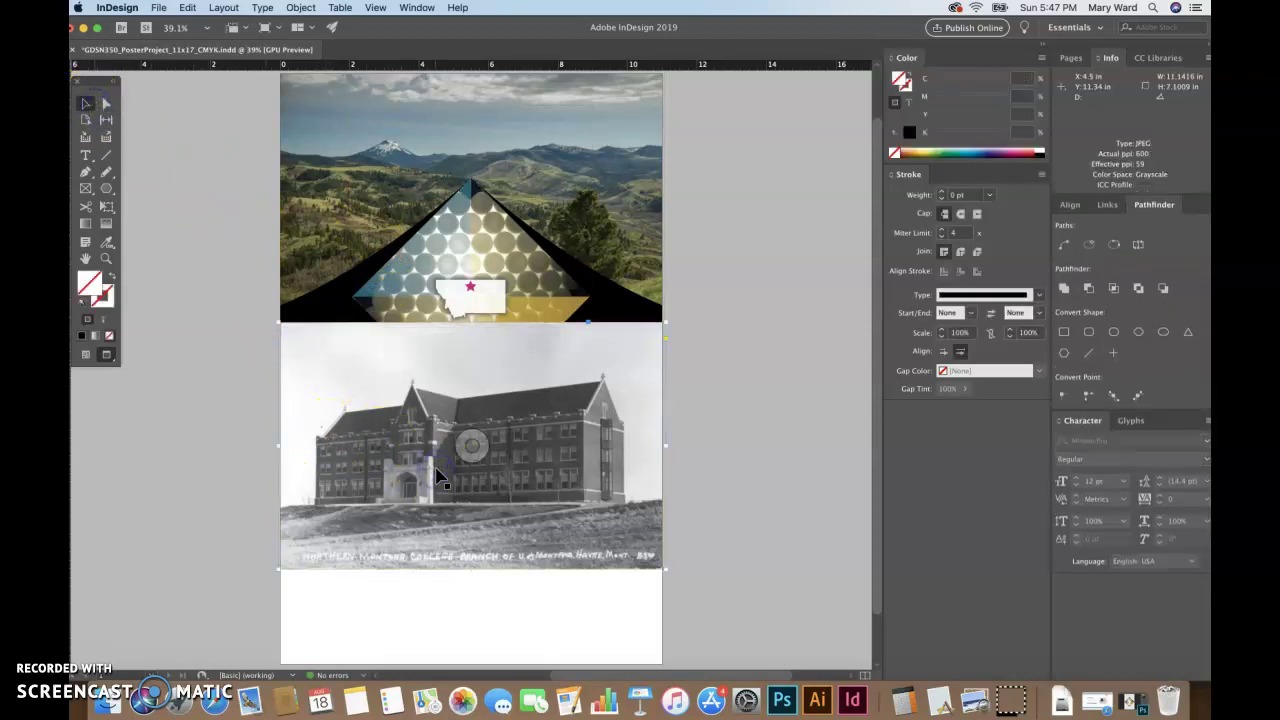
# - Send the building photo to the back of the stacking order, behind the diamond image and the black curved shape
pyautogui.click(301, 8)
pyautogui.click(329, 51)
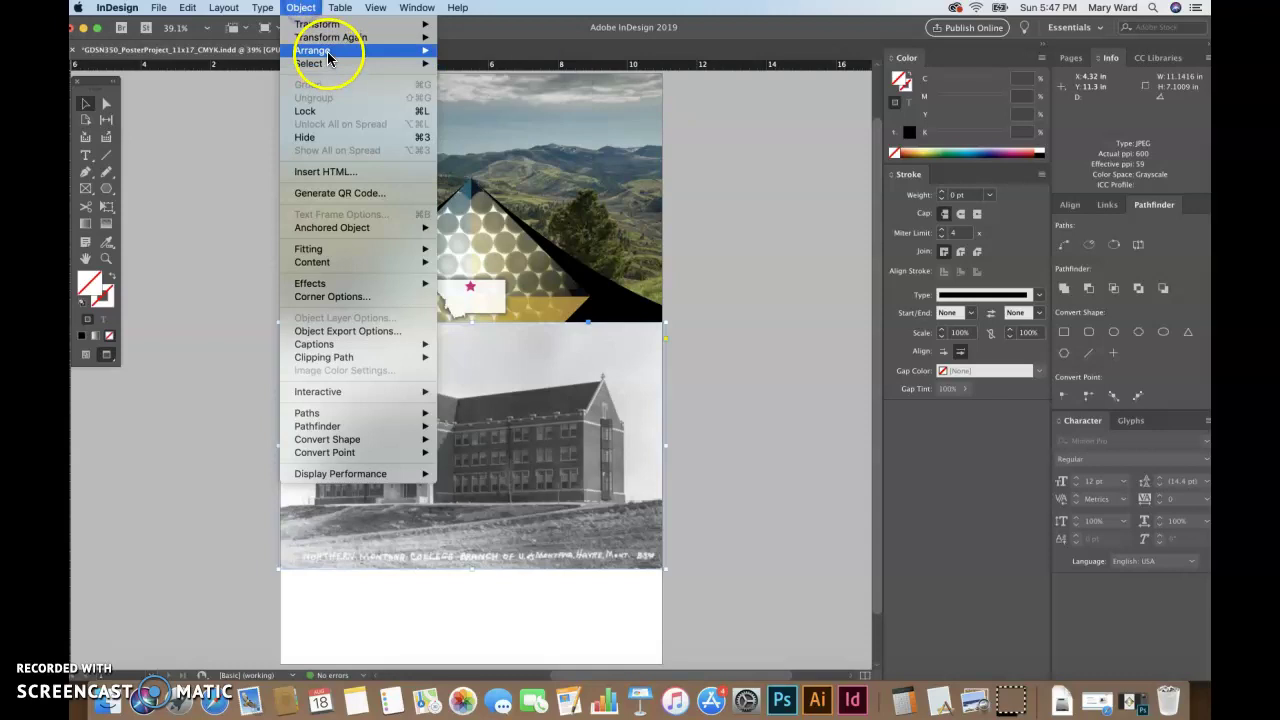
pyautogui.click(473, 77)
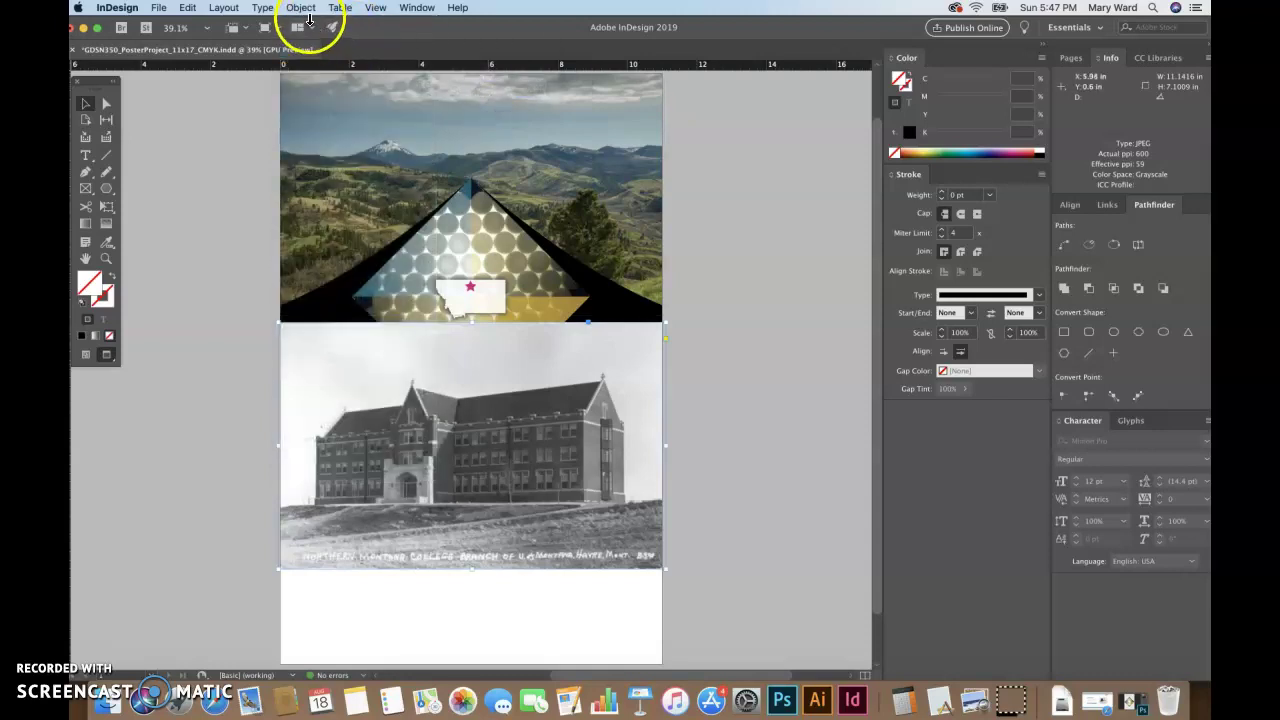
pyautogui.click(303, 9)
pyautogui.click(322, 51)
pyautogui.click(492, 90)
pyautogui.click(767, 307)
# - Try the building photo slightly lower on the page and return it to its place directly under the landscape photo
pyautogui.click(635, 451)
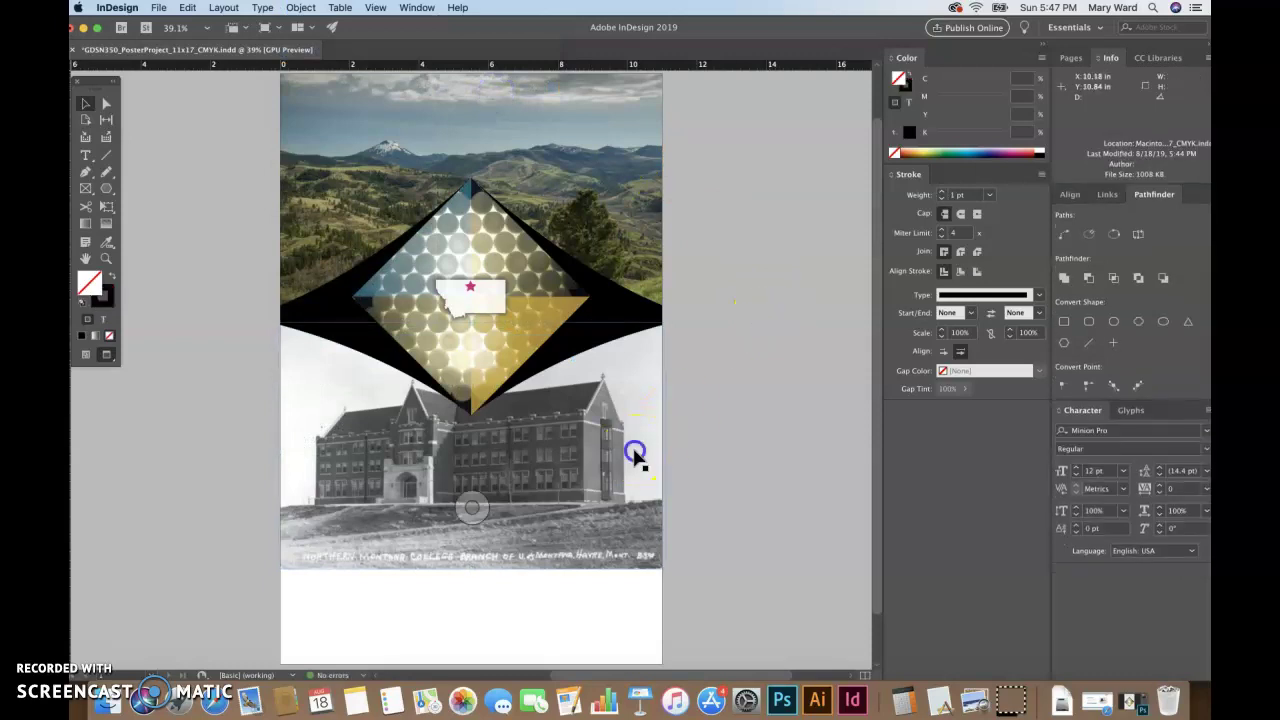
pyautogui.hotkey('shift', 'Down')
pyautogui.hotkey('shift', 'Down')
pyautogui.hotkey('shift', 'Down')
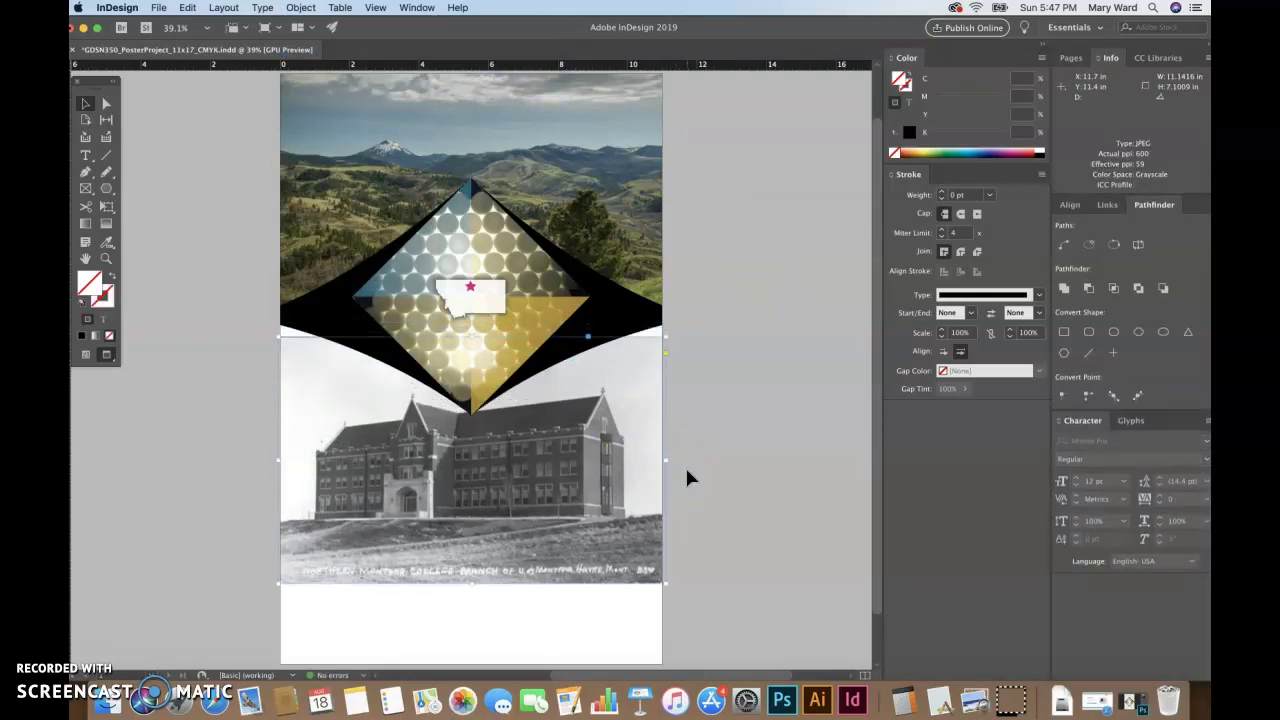
pyautogui.hotkey('shift', 'Up')
pyautogui.hotkey('shift', 'Up')
pyautogui.hotkey('shift', 'Up')
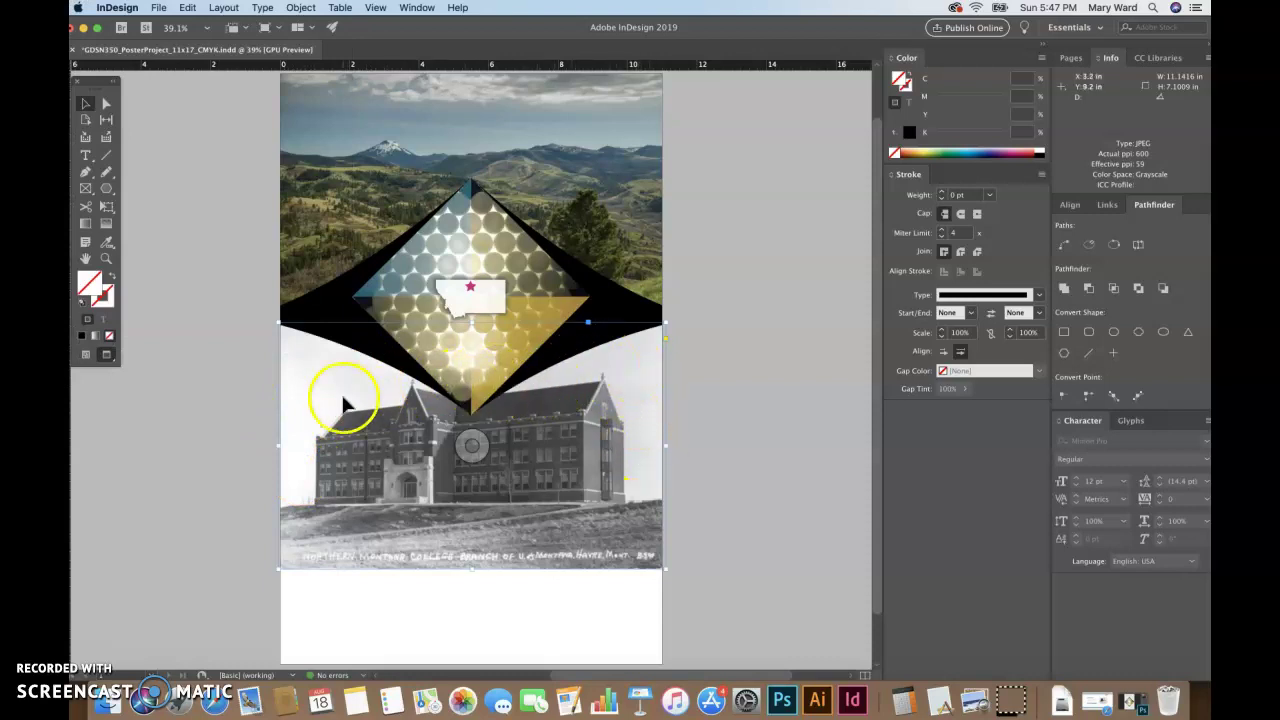
pyautogui.click(773, 497)
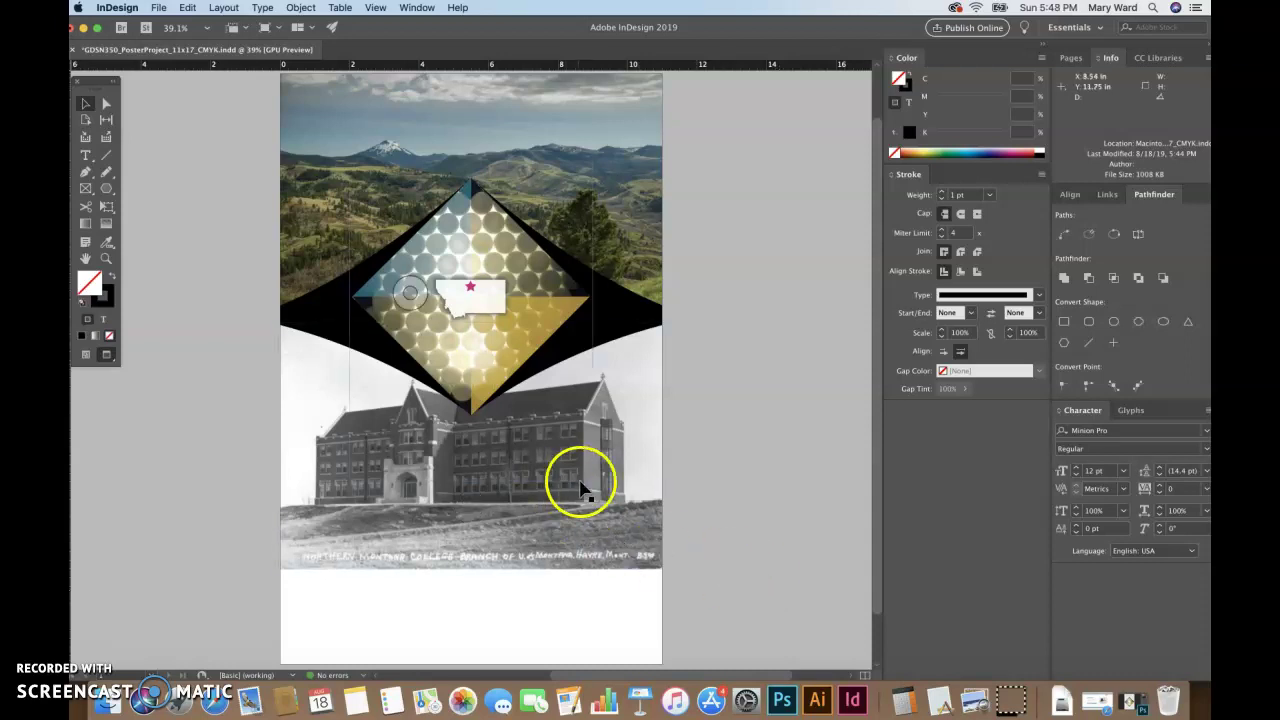
pyautogui.click(622, 505)
pyautogui.click(712, 519)
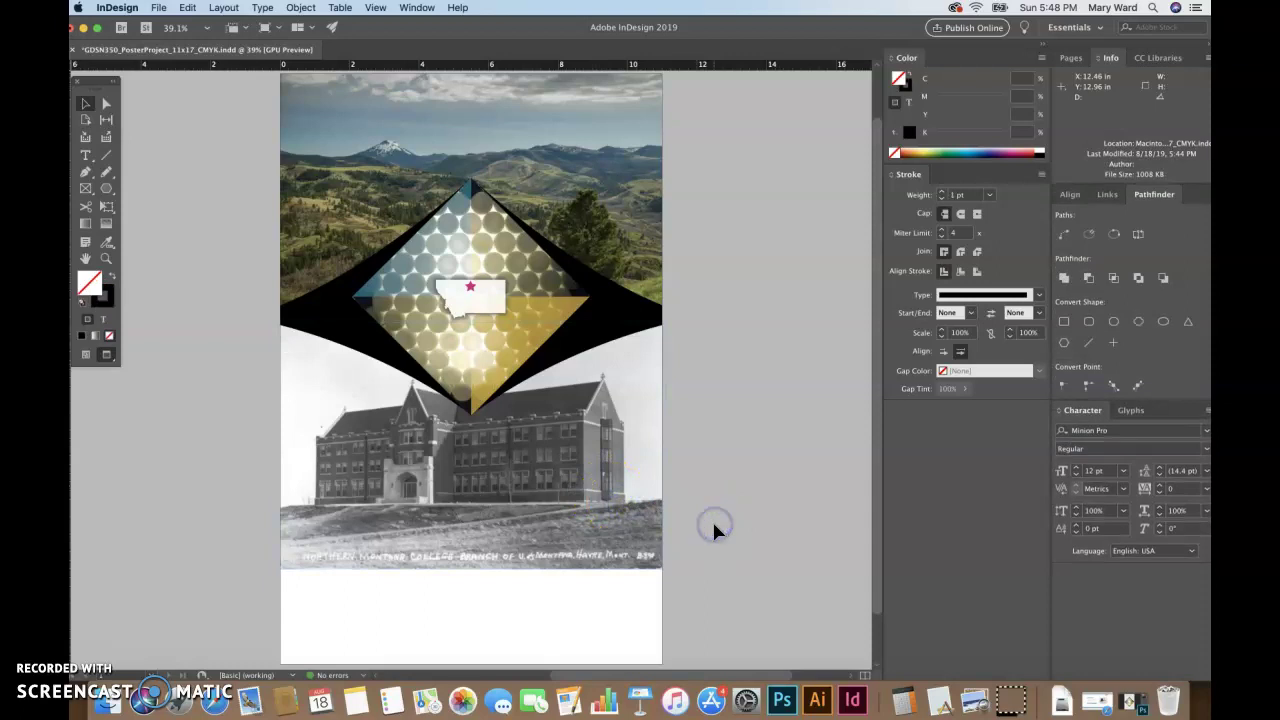
pyautogui.click(592, 528)
pyautogui.click(763, 472)
# - Try a dark blue fill, C 100, M 98, Y 14, K 3, on the black curved shape behind the diamond
pyautogui.click(609, 345)
pyautogui.click(554, 336)
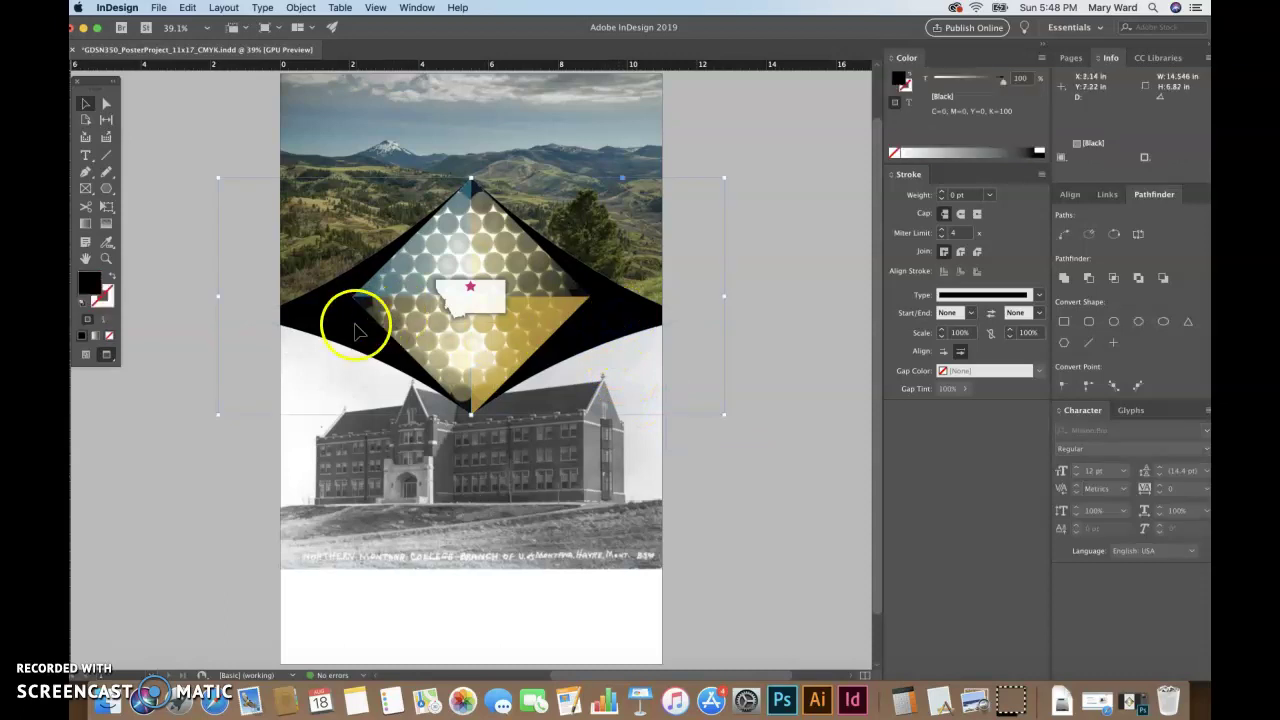
pyautogui.doubleClick(96, 286)
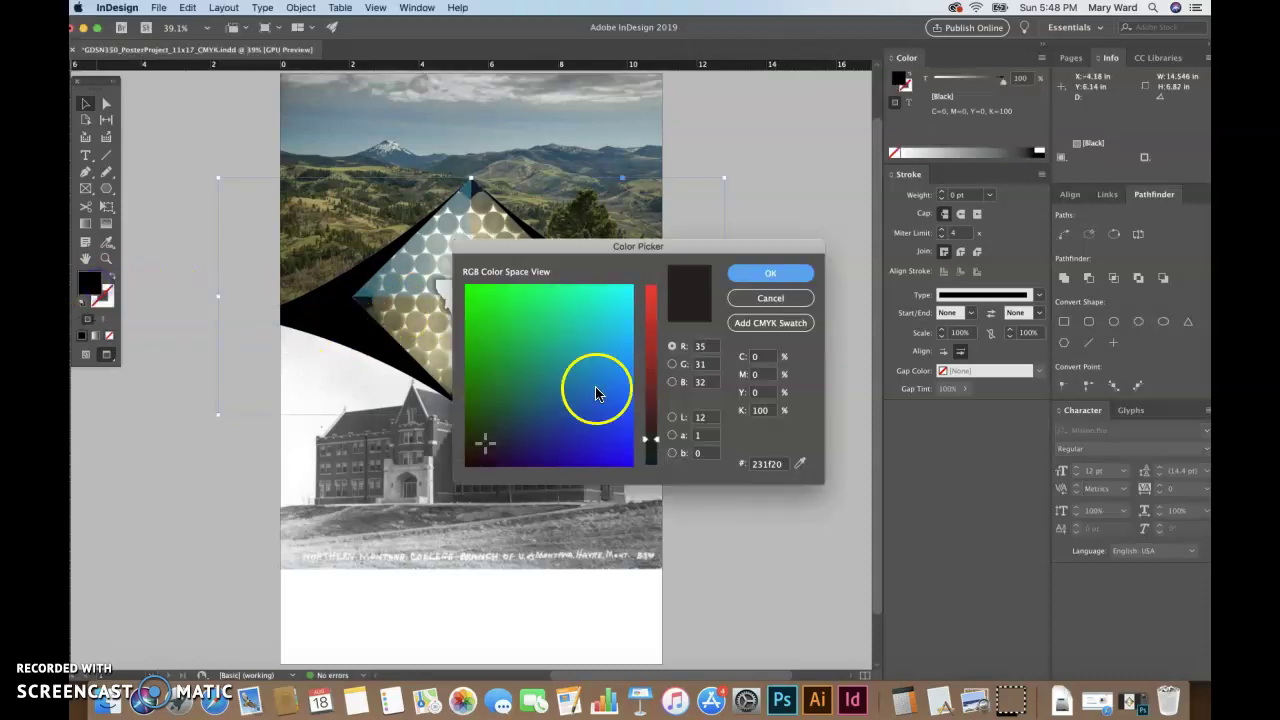
pyautogui.click(551, 431)
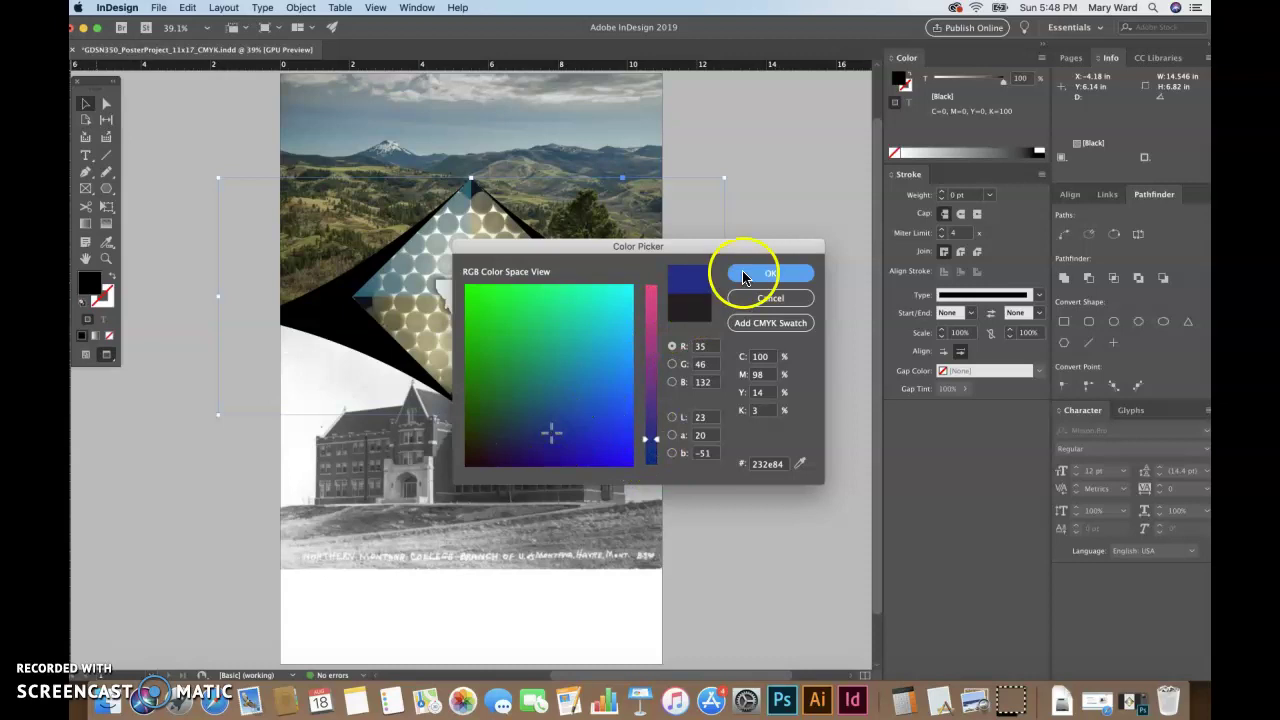
pyautogui.click(745, 273)
# - Try an orange-red fill, C 17, M 79, Y 92, K 5, on the curved shape
pyautogui.doubleClick(96, 286)
pyautogui.moveTo(646, 436); pyautogui.dragTo(640, 352)
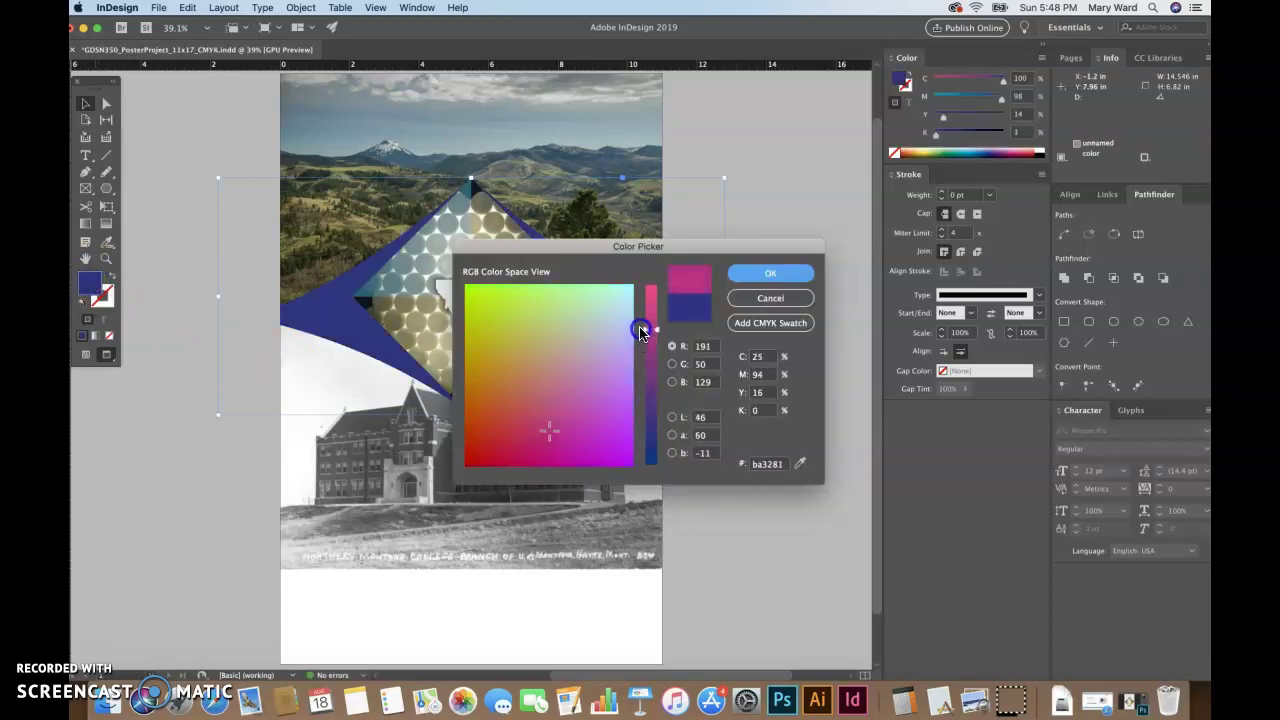
pyautogui.moveTo(526, 414); pyautogui.dragTo(497, 406)
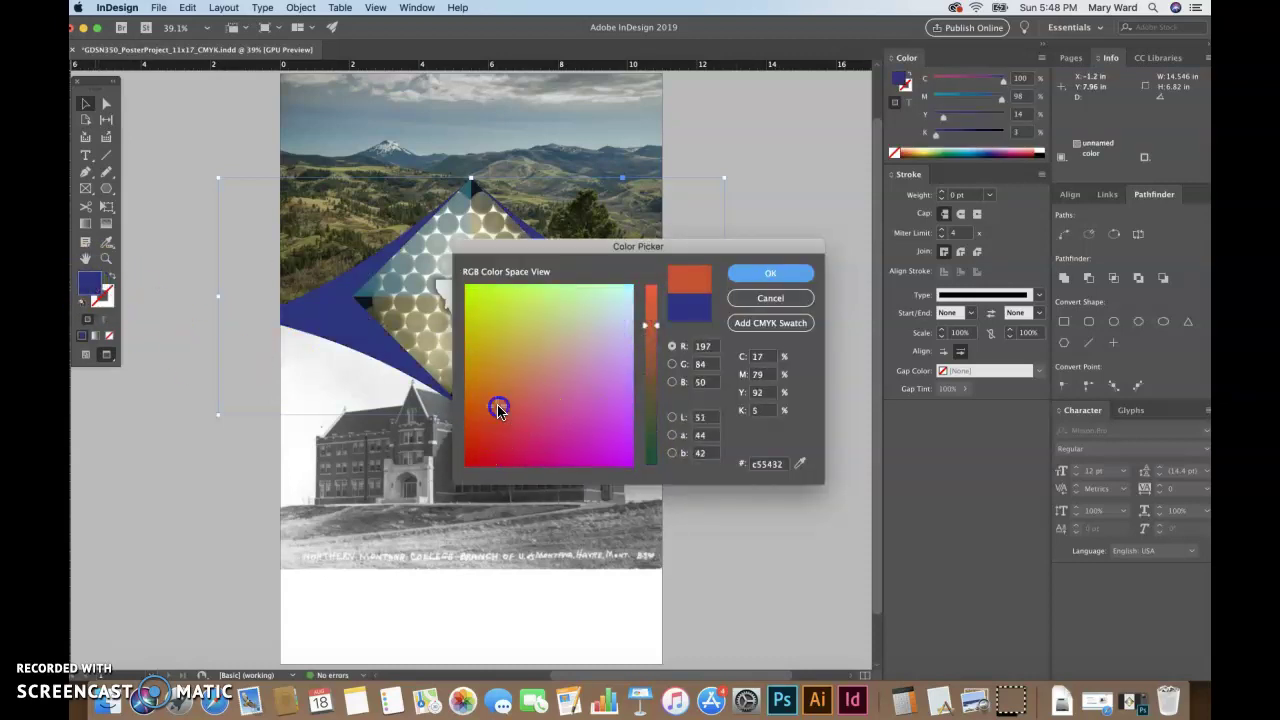
pyautogui.click(745, 275)
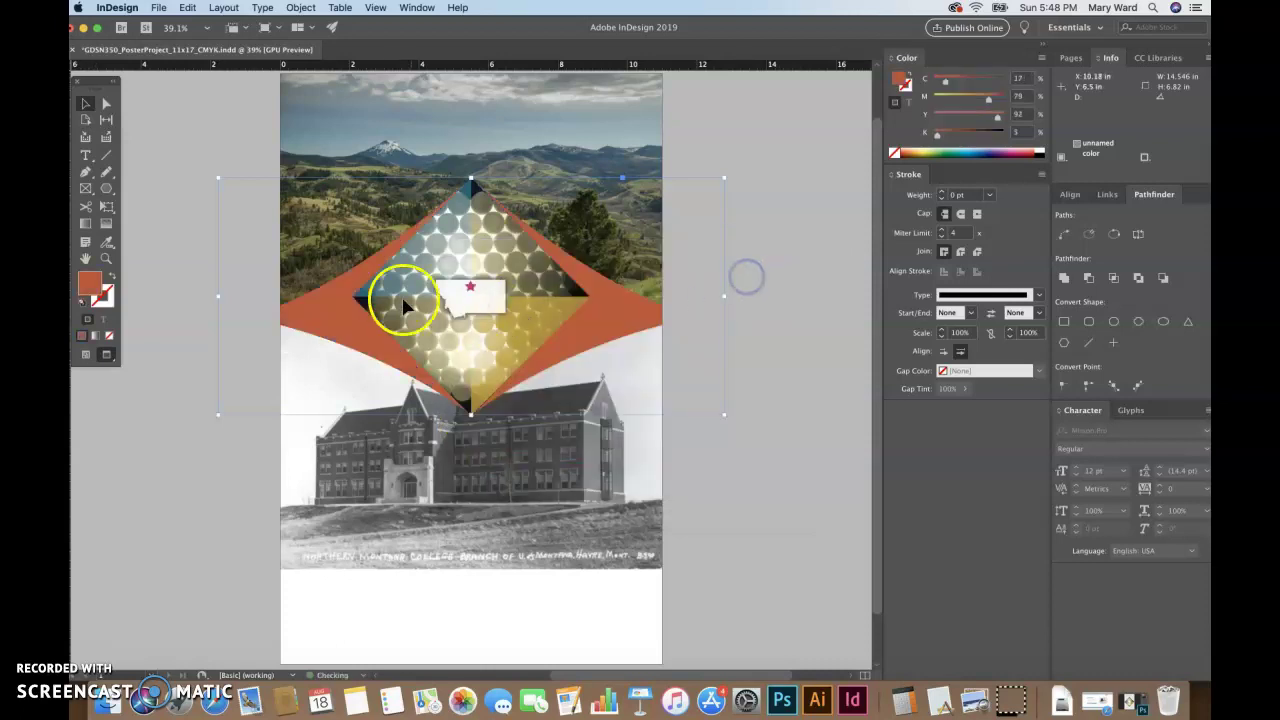
# - Try a magenta-purple fill, C 31, M 87, Y 0, K 0, on the curved shape
pyautogui.doubleClick(89, 286)
pyautogui.click(580, 432)
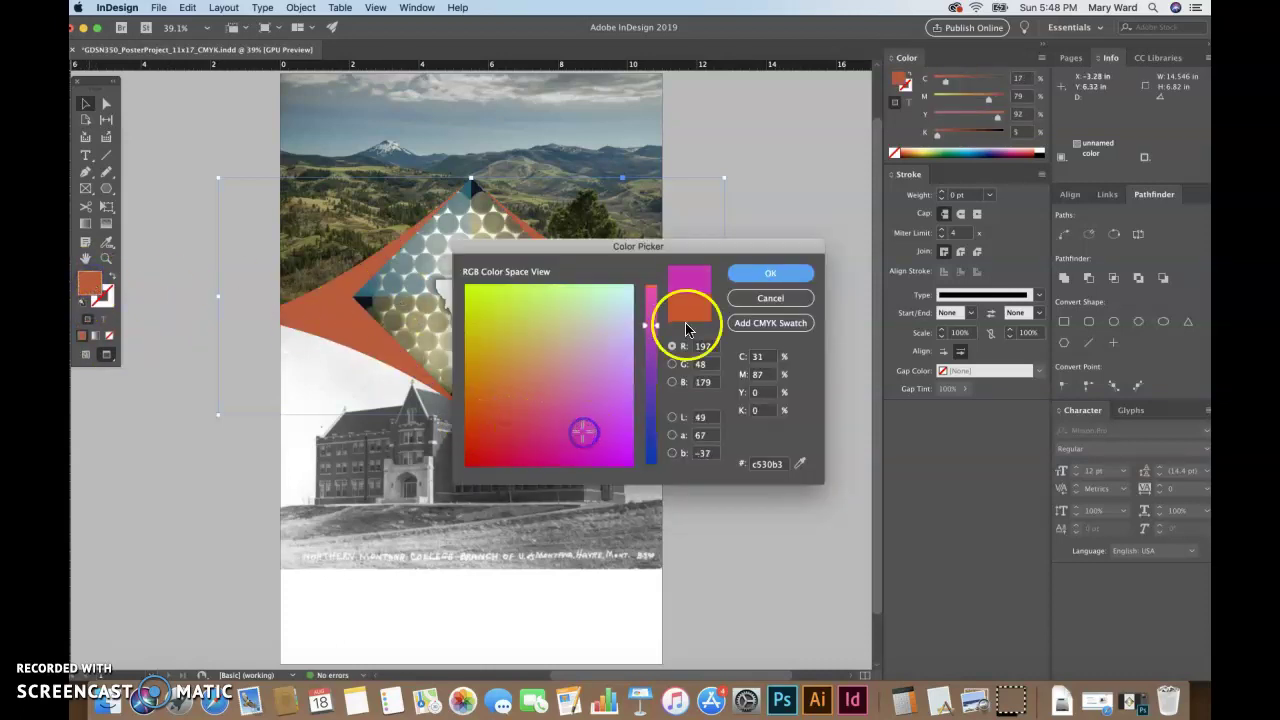
pyautogui.click(762, 274)
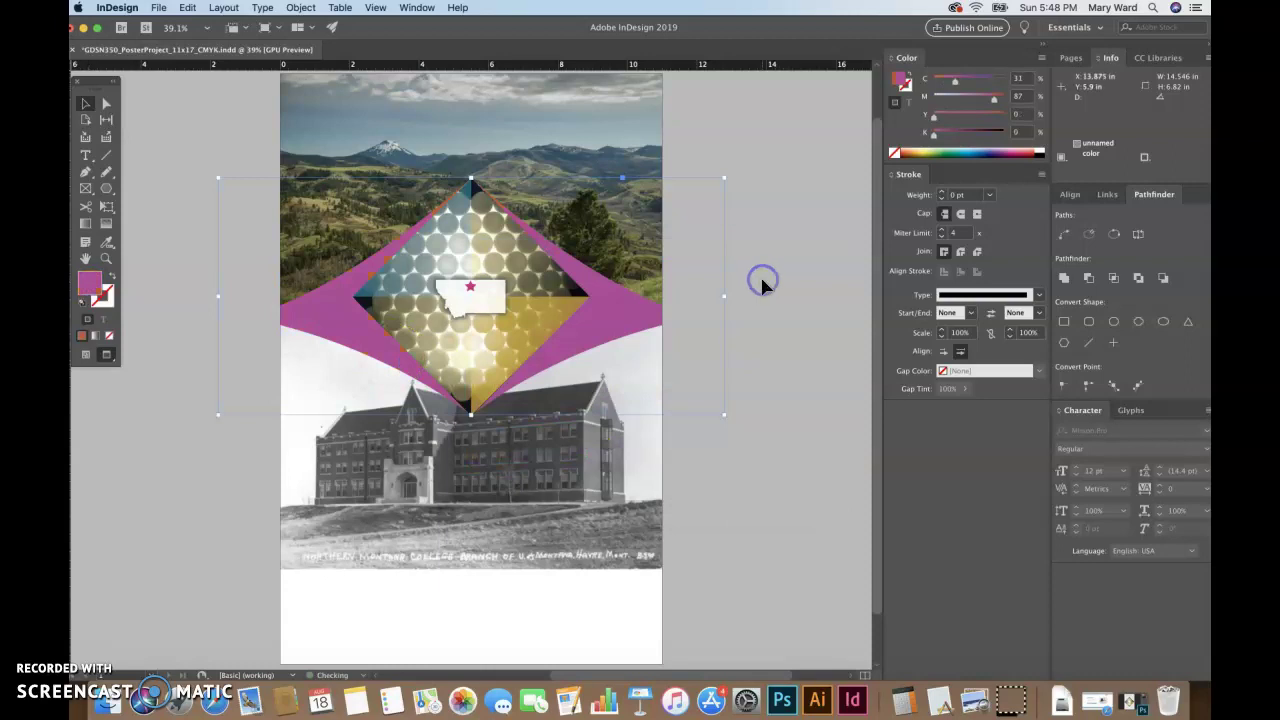
pyautogui.click(778, 470)
# - Fill the curved shape behind the diamond with white by setting C, M, Y and K all to 0
pyautogui.click(628, 335)
pyautogui.doubleClick(89, 286)
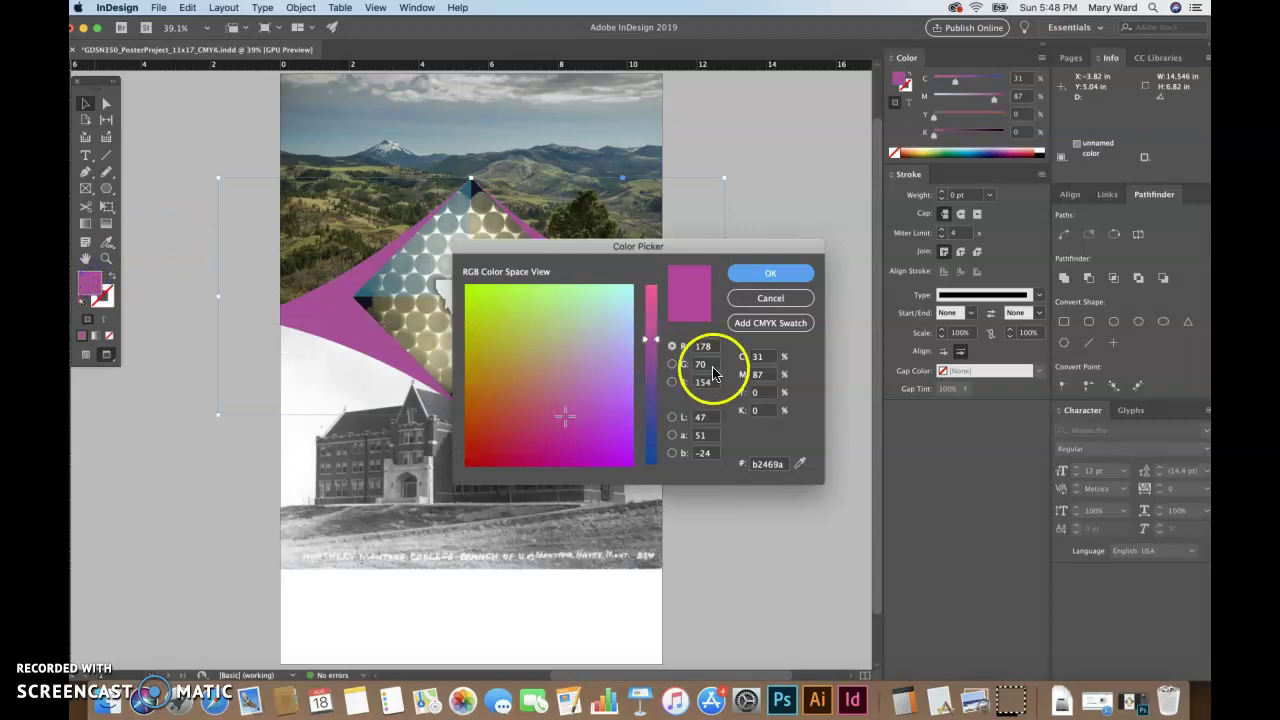
pyautogui.click(764, 362)
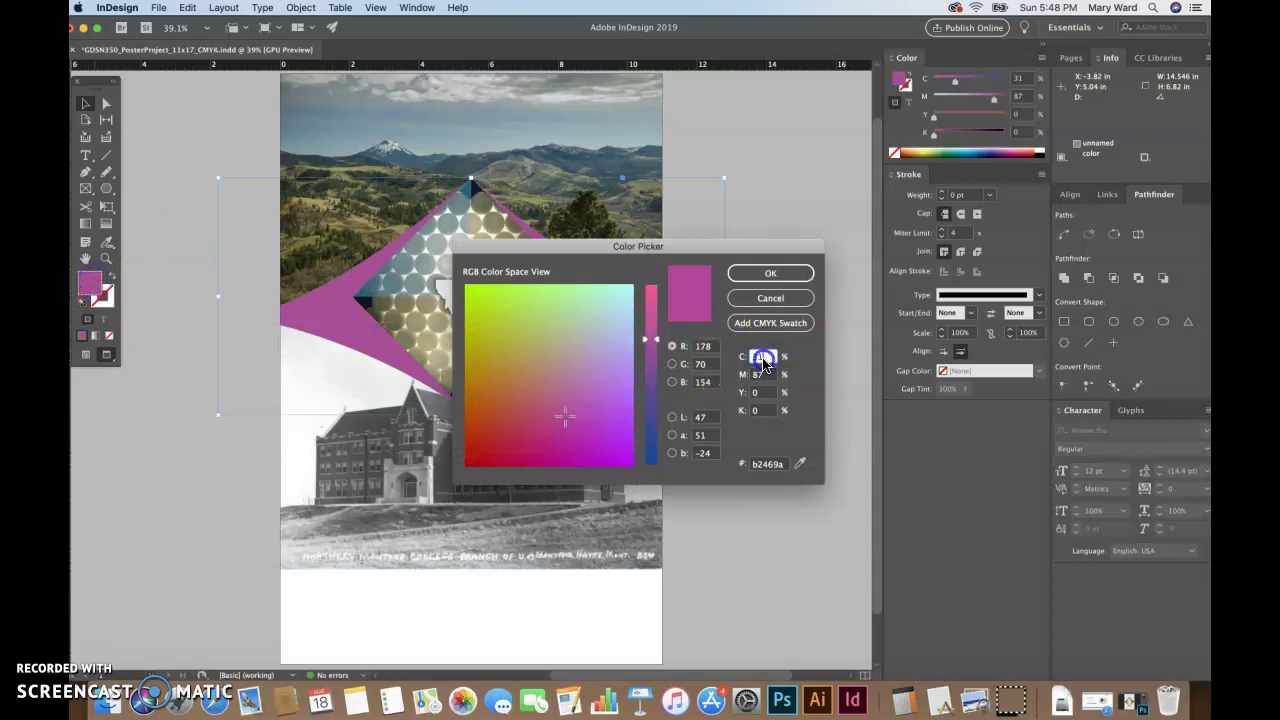
pyautogui.write('0')
pyautogui.press('Tab')
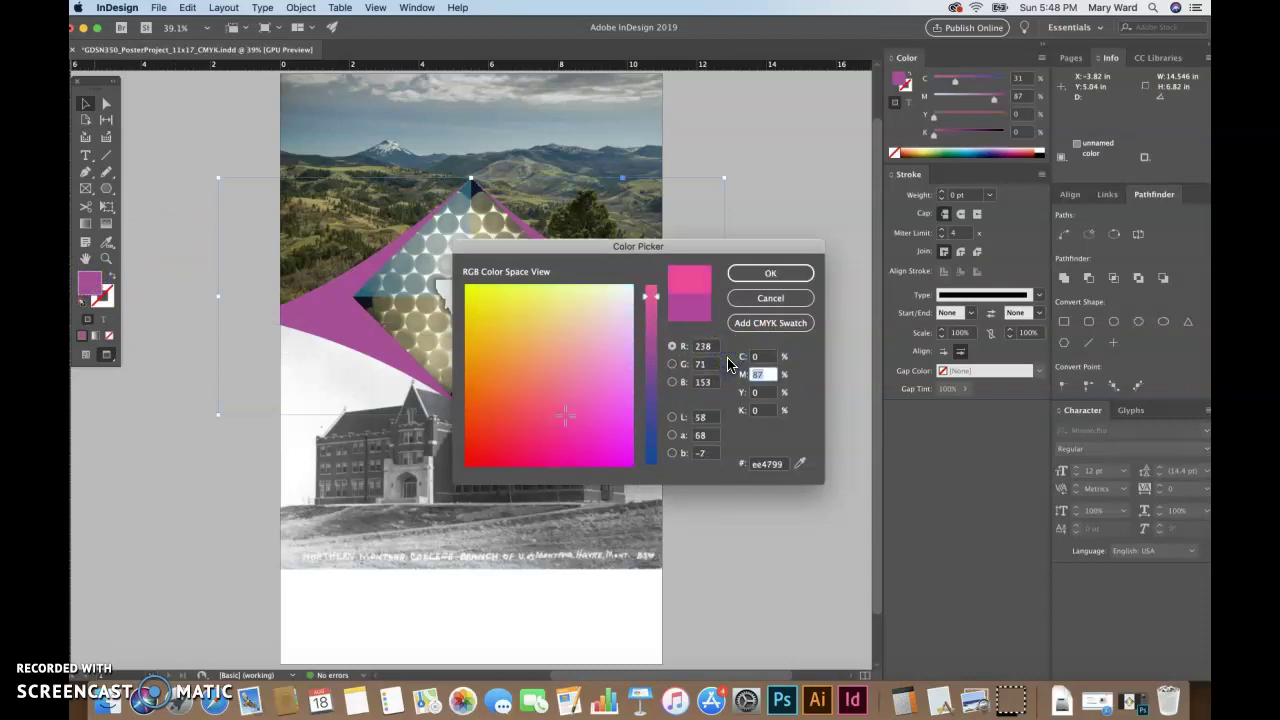
pyautogui.write('0')
pyautogui.press('Tab')
pyautogui.click(772, 273)
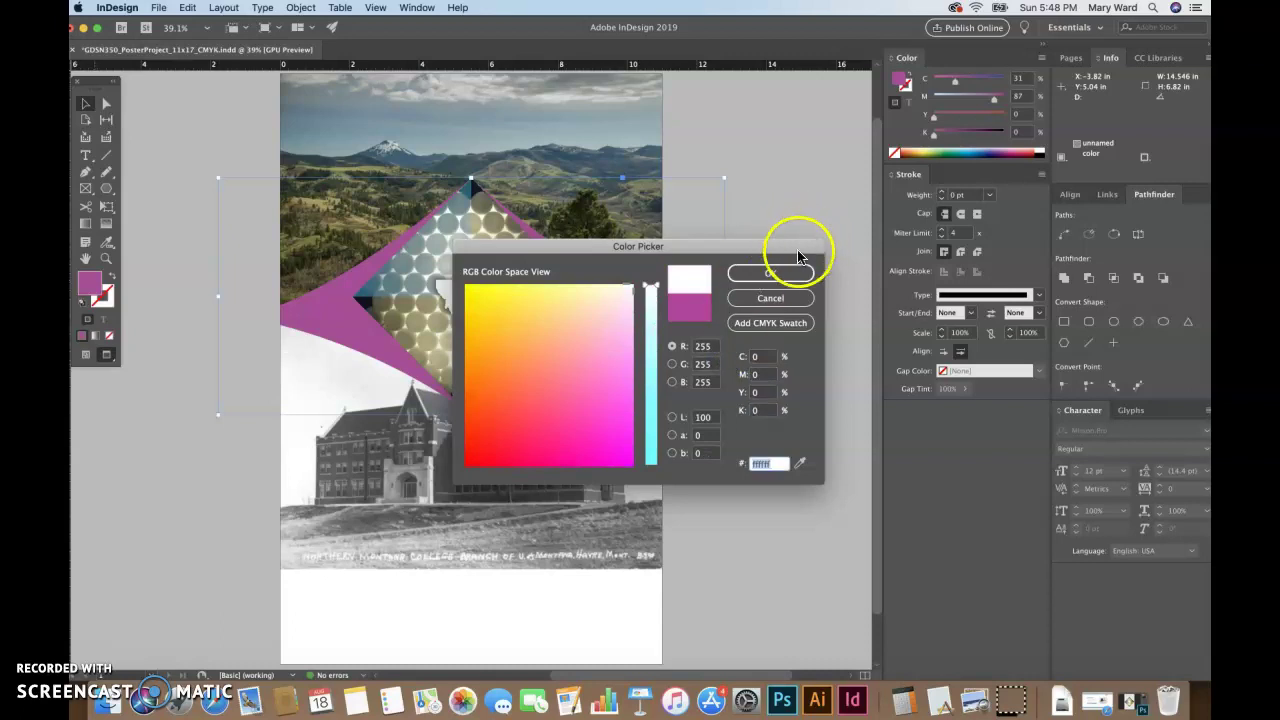
pyautogui.click(769, 386)
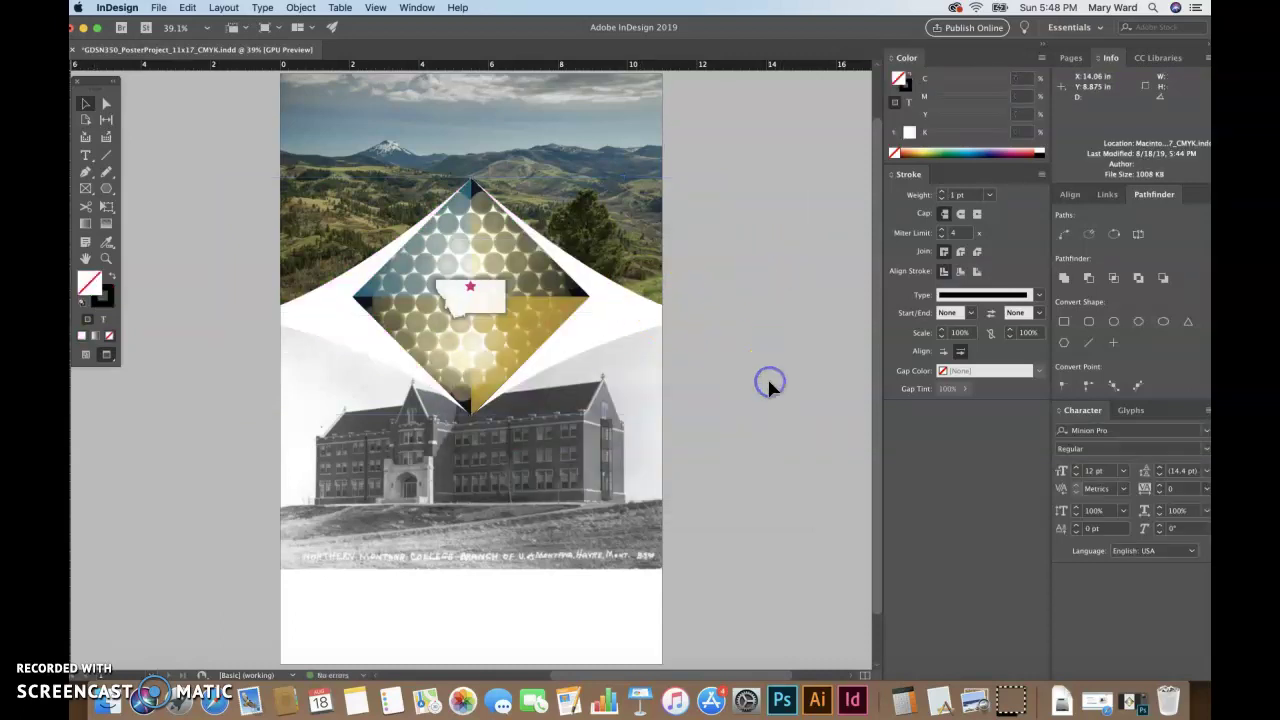
# - Add an Outer Glow effect to the white curved shape and set its blending mode to Normal
pyautogui.moveTo(597, 372)
pyautogui.mouseDown()
pyautogui.moveTo(651, 371)
pyautogui.moveTo(629, 323)
pyautogui.mouseUp()
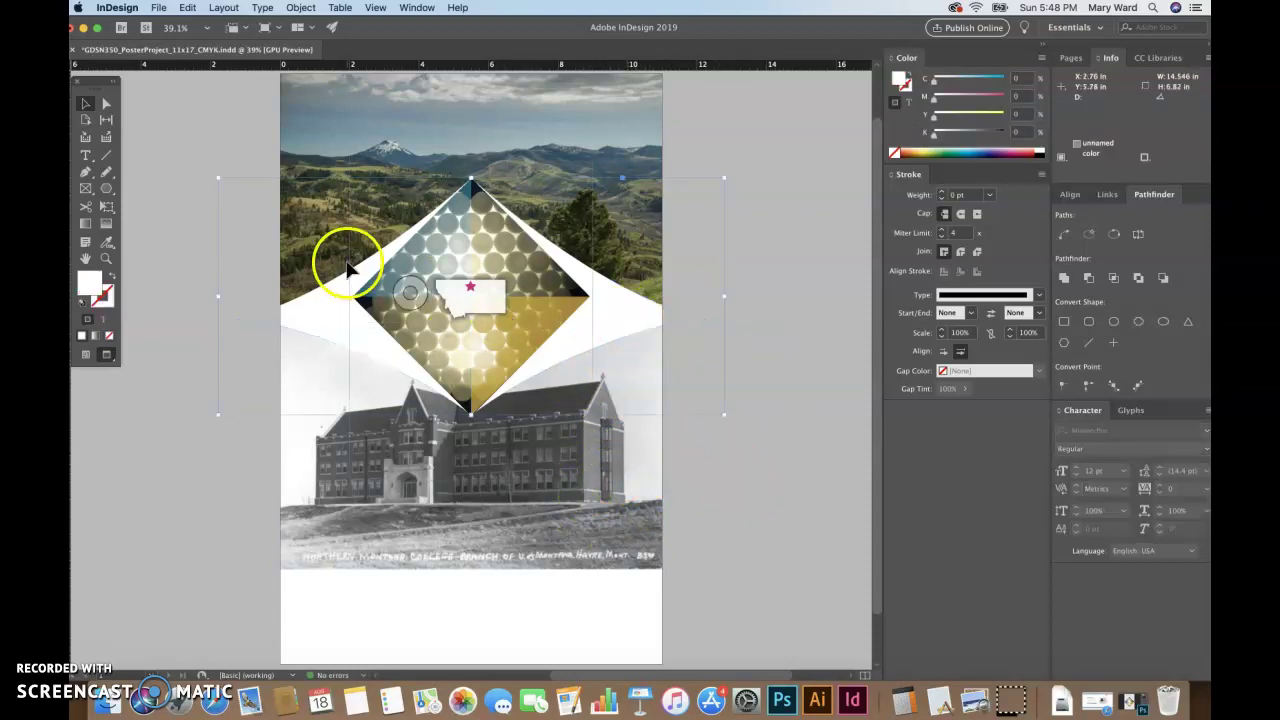
pyautogui.click(300, 8)
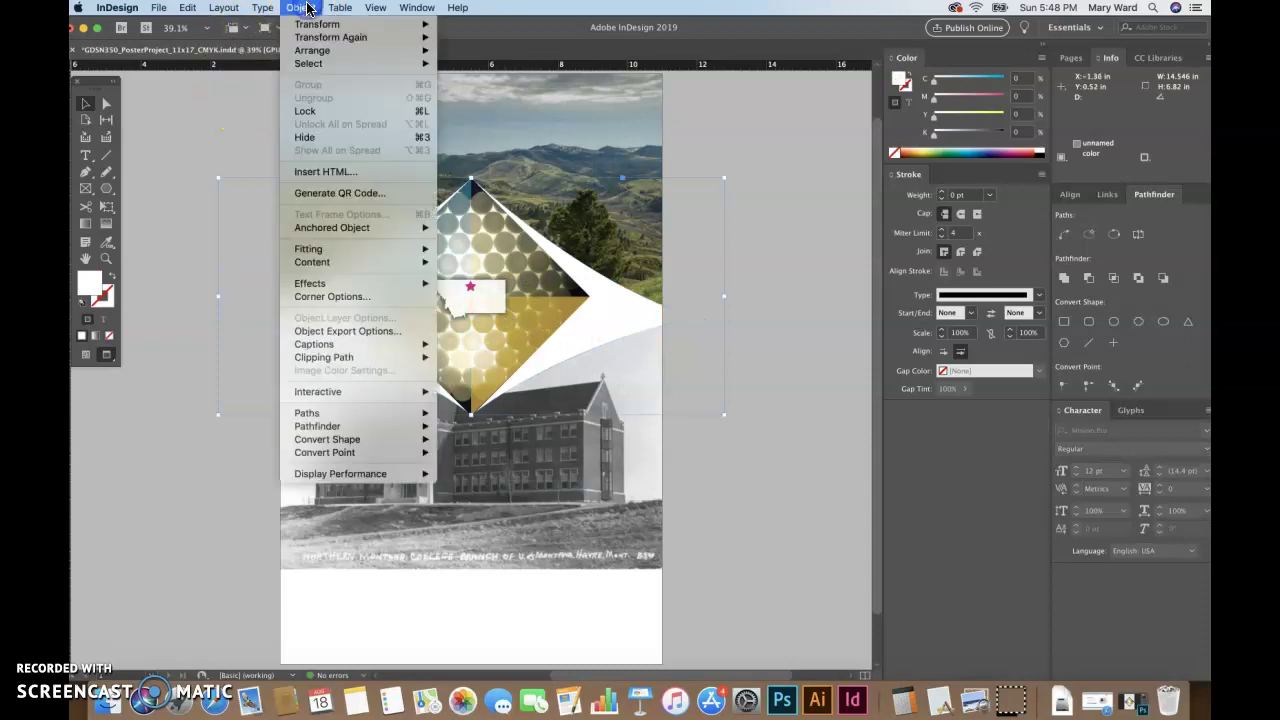
pyautogui.moveTo(333, 283)
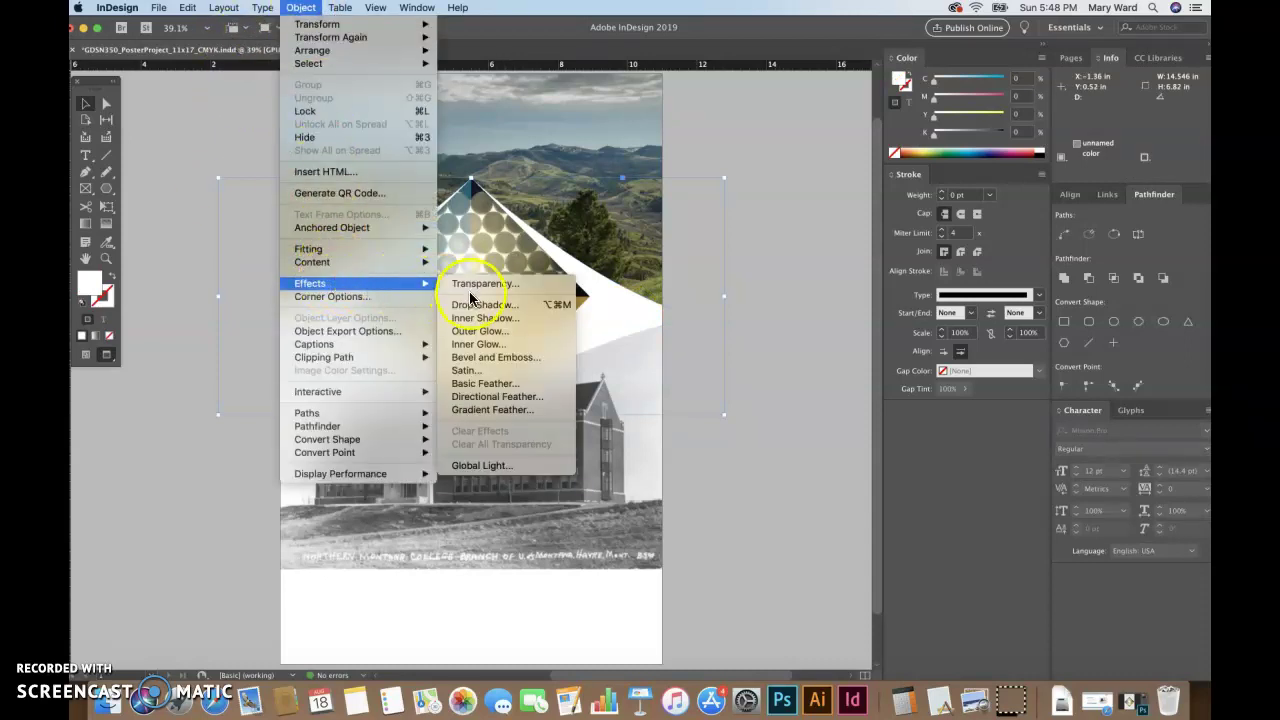
pyautogui.click(483, 333)
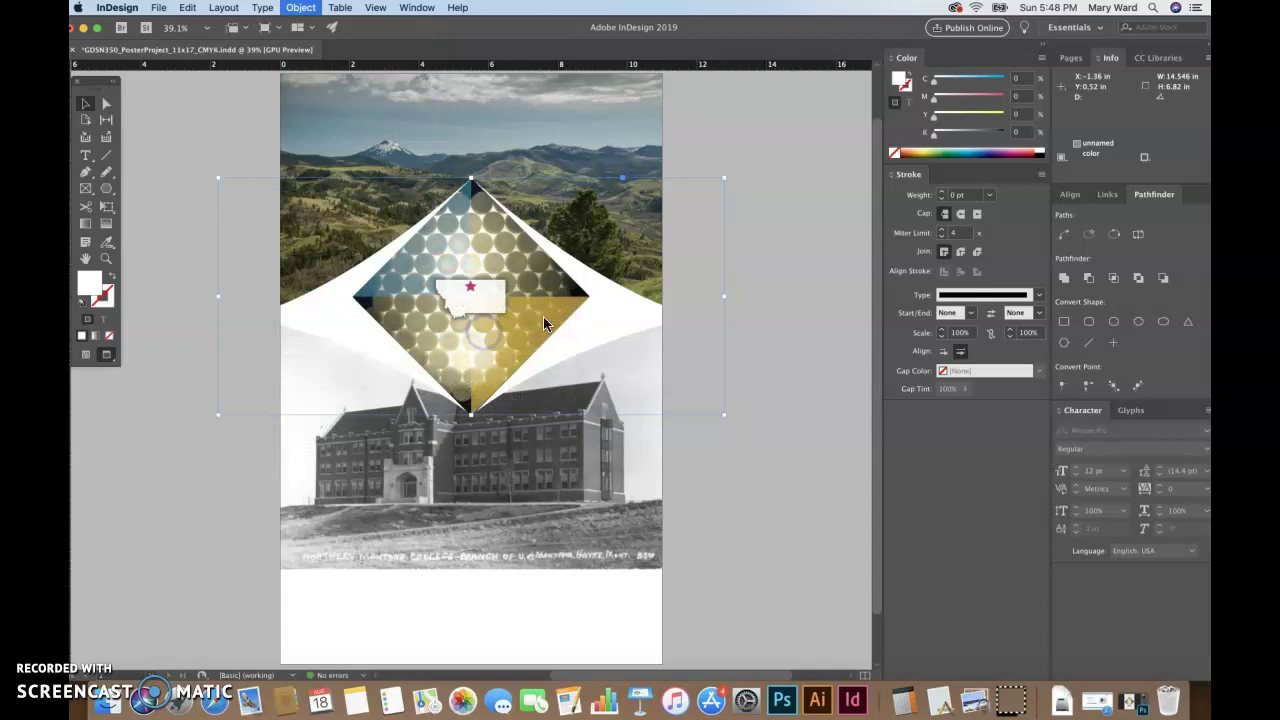
pyautogui.moveTo(697, 220); pyautogui.dragTo(1038, 143)
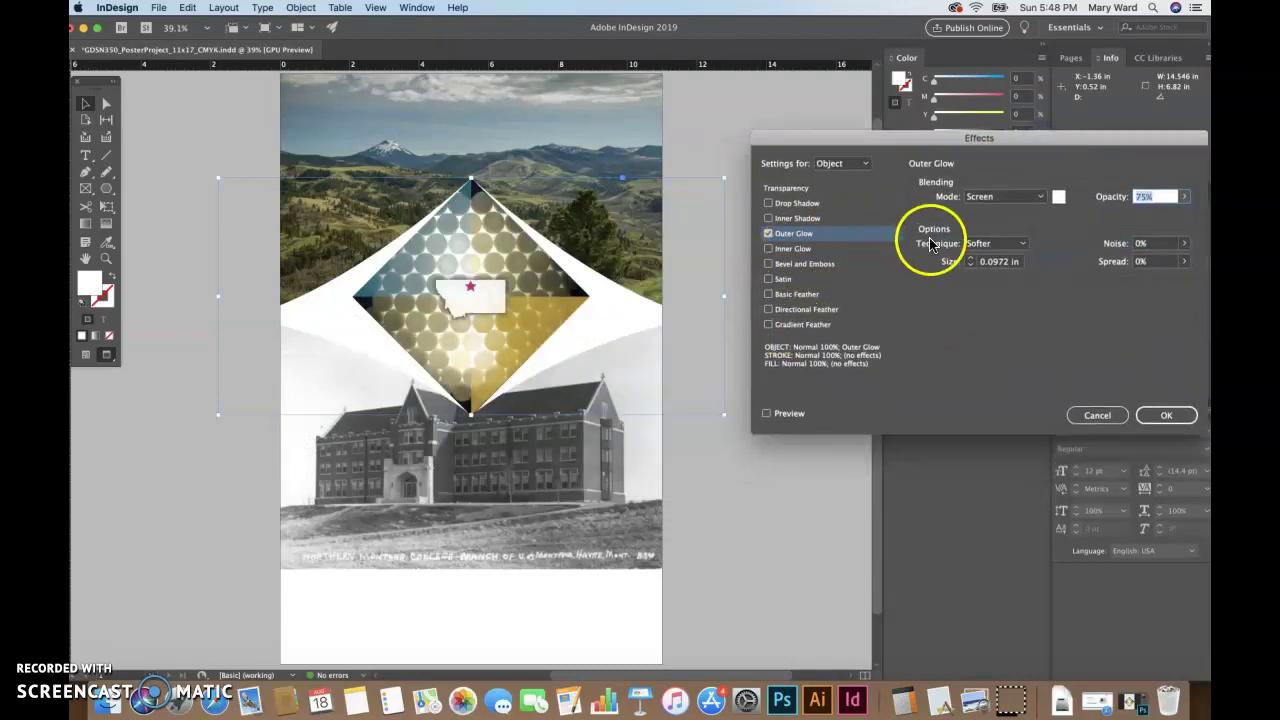
pyautogui.click(1016, 197)
pyautogui.click(1012, 211)
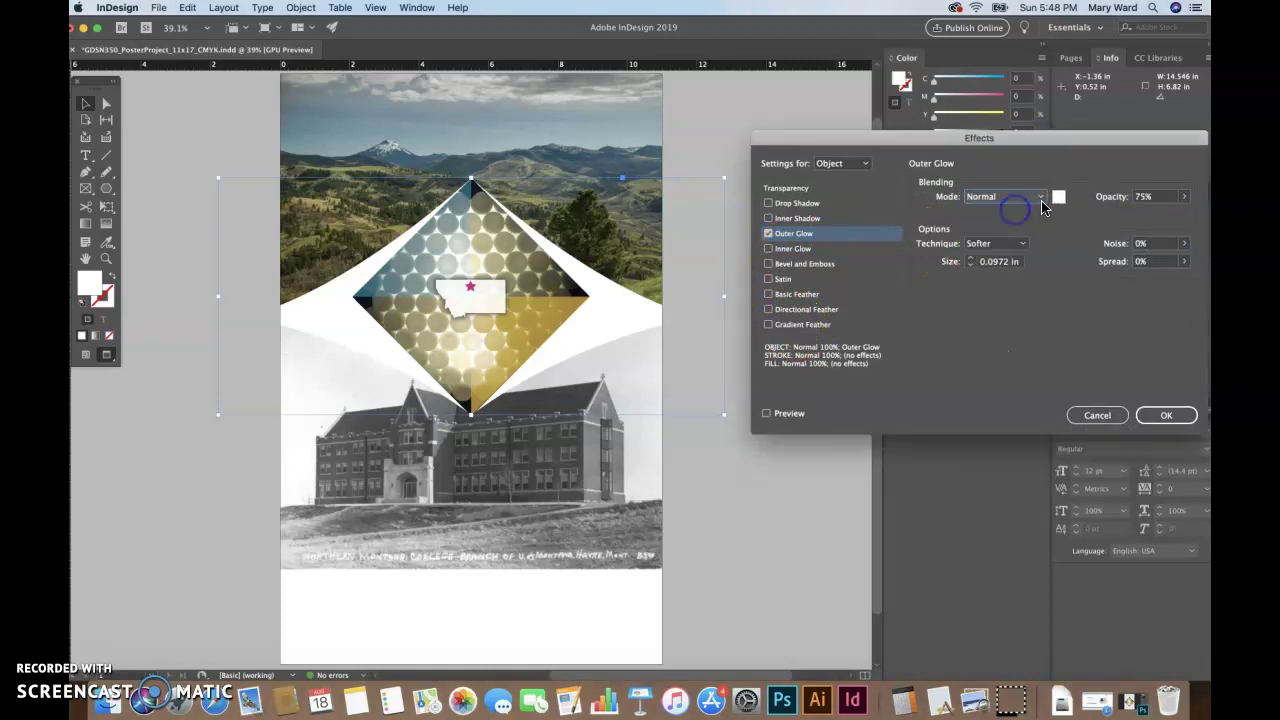
# - Set the outer glow's colour to the cyan CMYK swatch C=100 M=0 Y=0 K=0
pyautogui.click(1059, 196)
pyautogui.scroll(-2, 563, 385)
pyautogui.scroll(2, 565, 387)
pyautogui.click(565, 333)
pyautogui.click(508, 350)
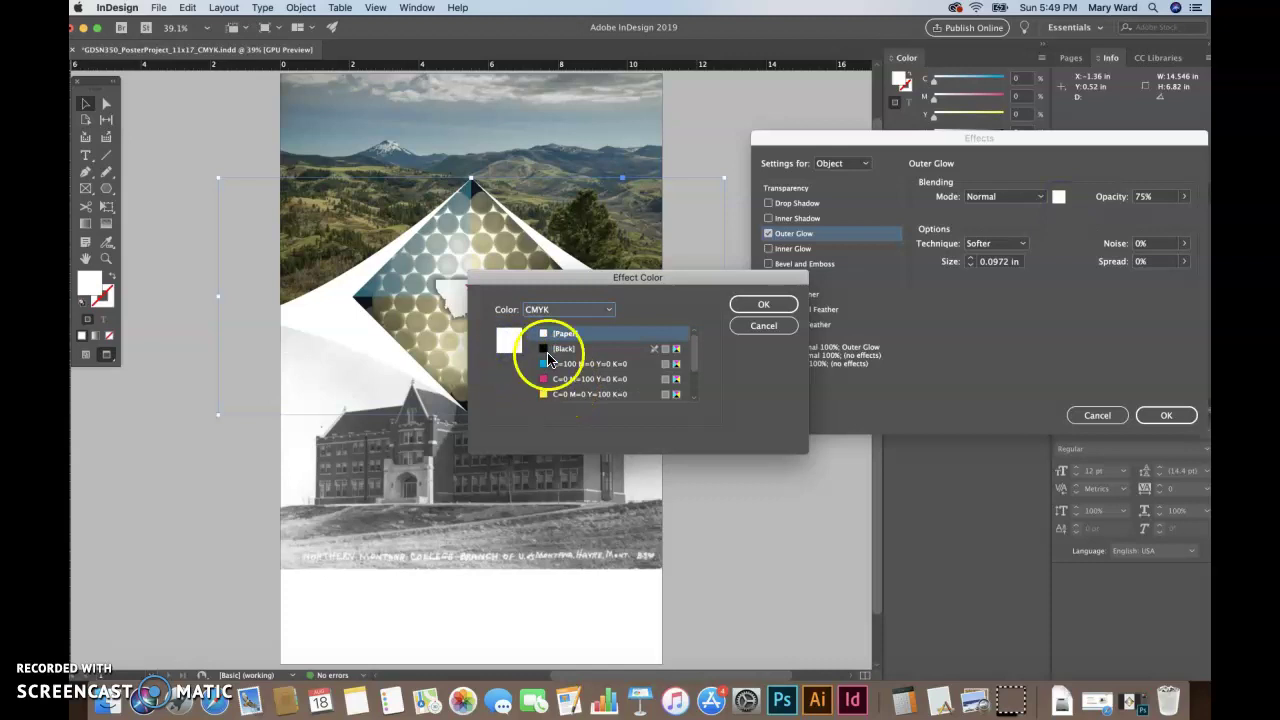
pyautogui.click(548, 349)
pyautogui.click(550, 364)
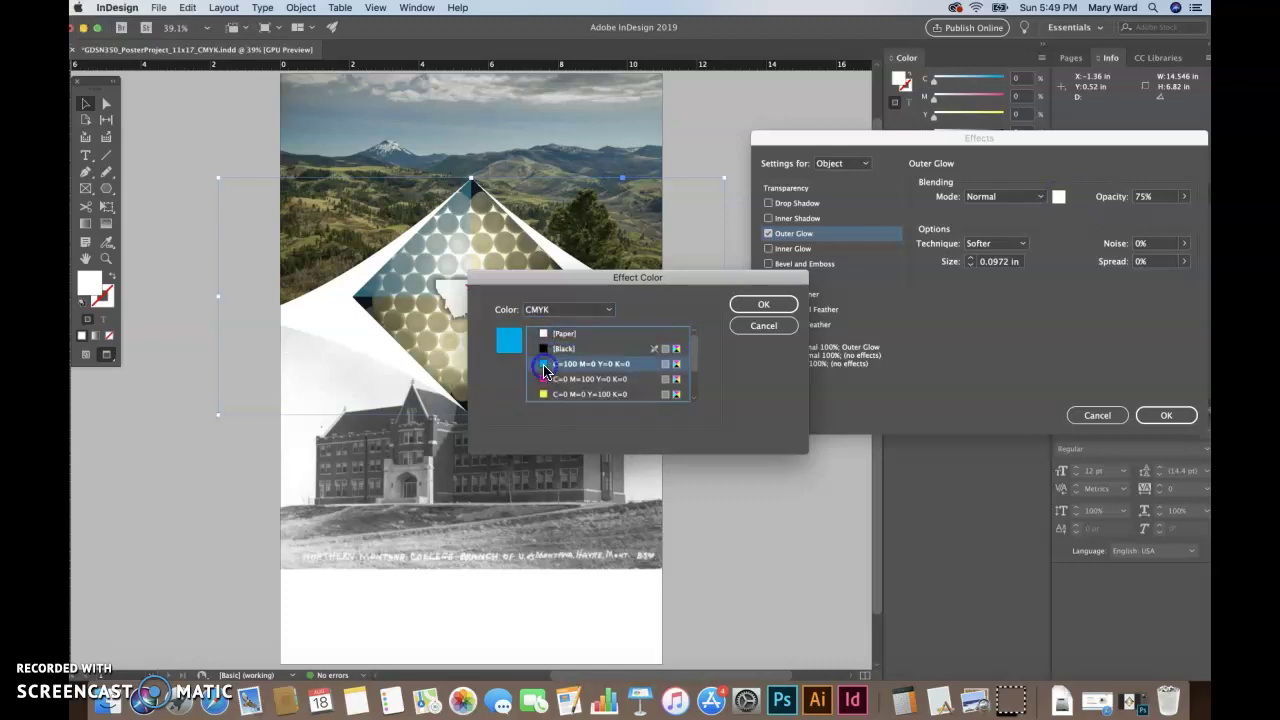
pyautogui.click(745, 308)
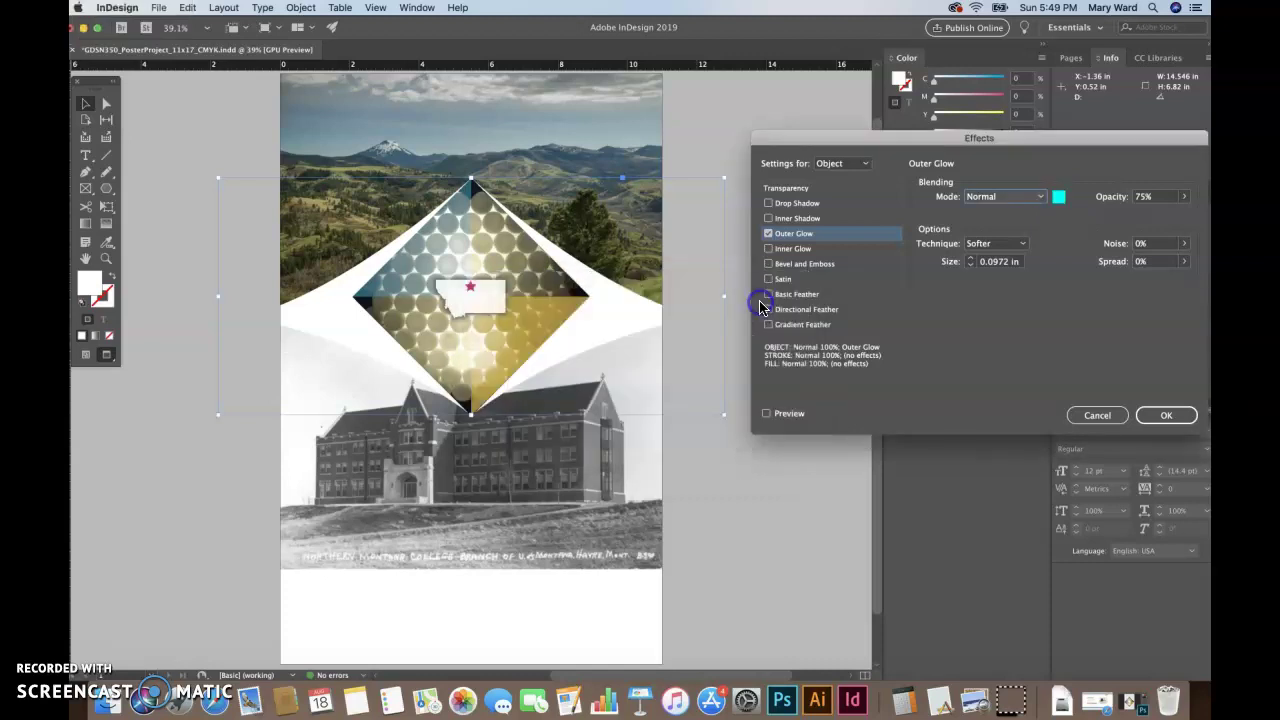
# - Preview the outer glow, set its size to 2.1875 in and opacity to 80%, apply it and deselect the shape
pyautogui.click(768, 414)
pyautogui.click(969, 258)
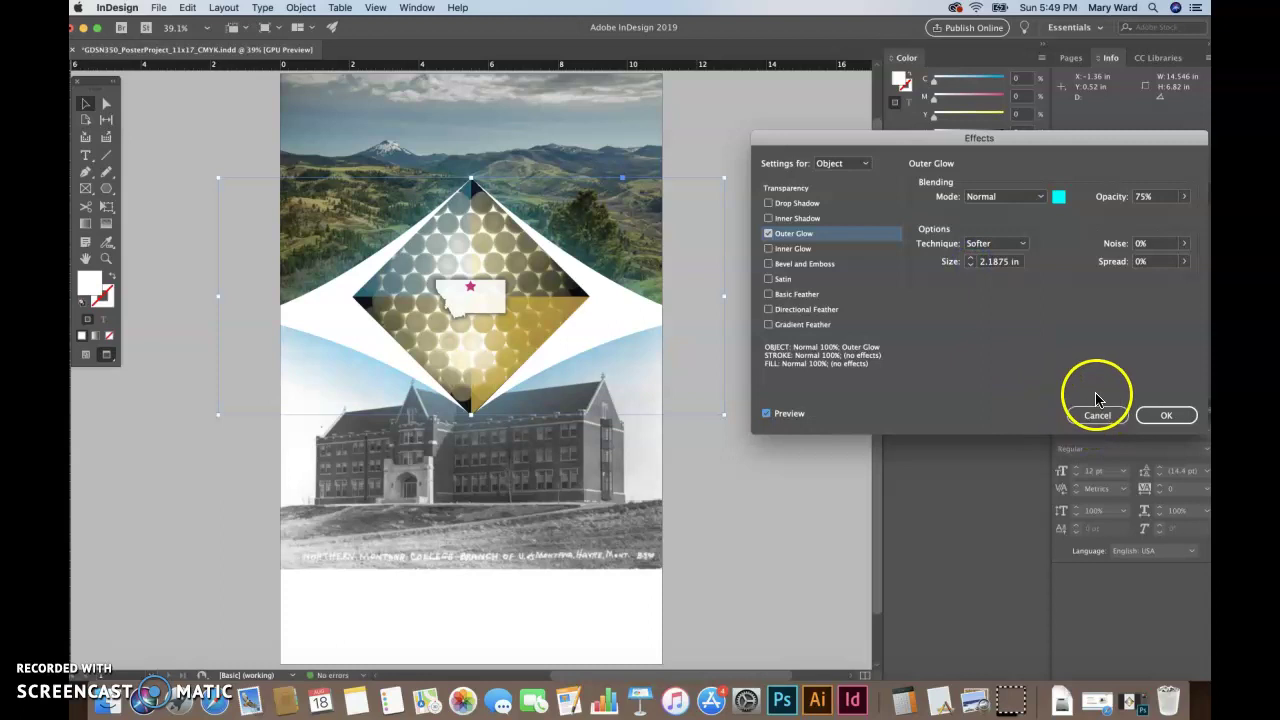
pyautogui.click(1186, 201)
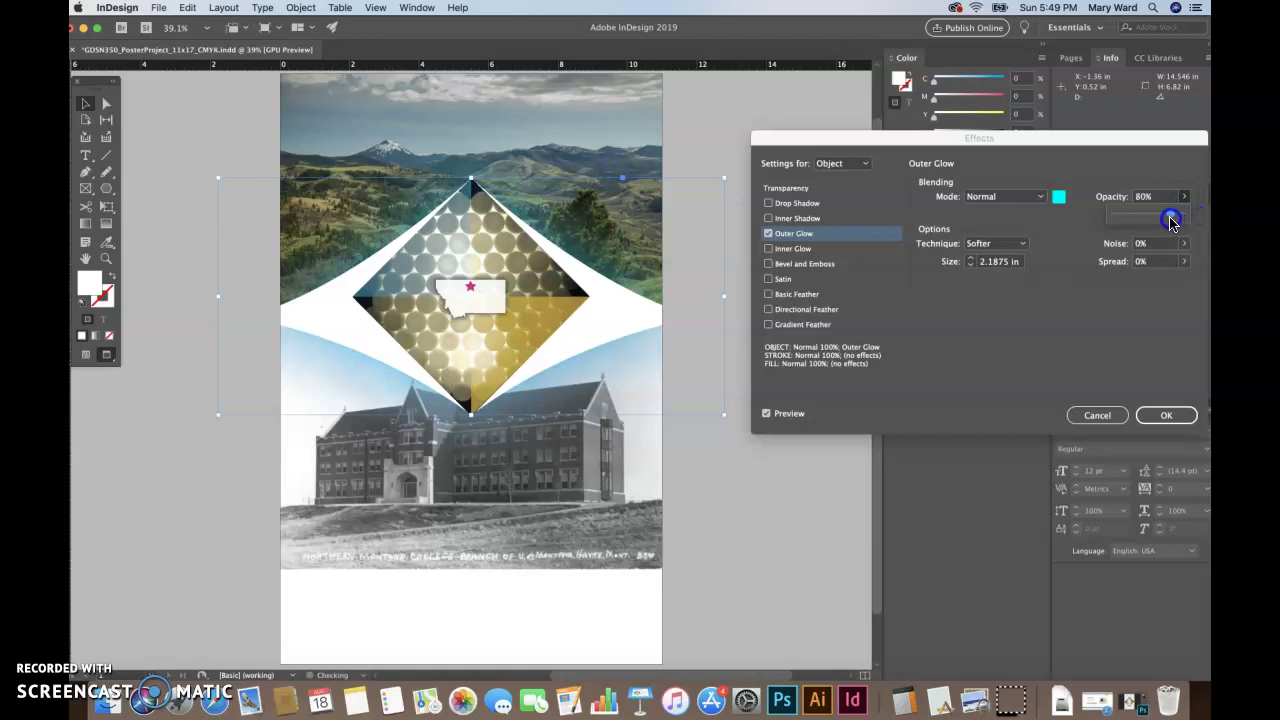
pyautogui.click(1153, 421)
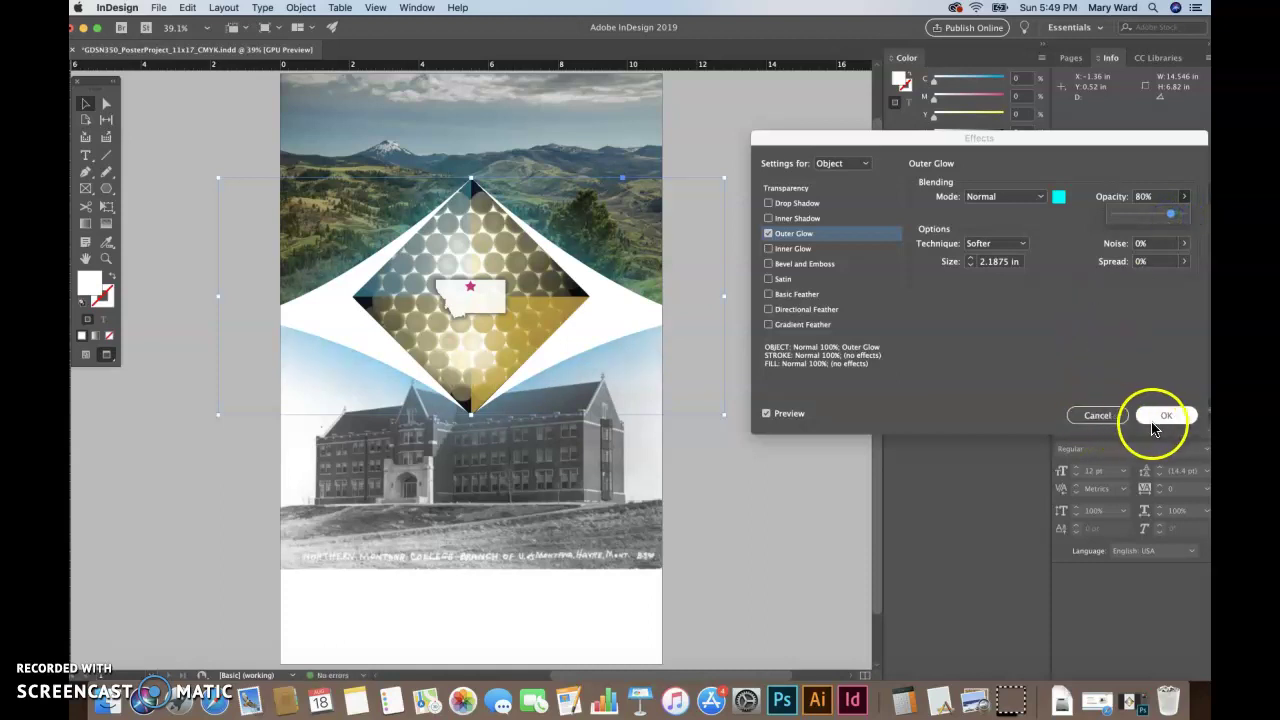
pyautogui.click(85, 103)
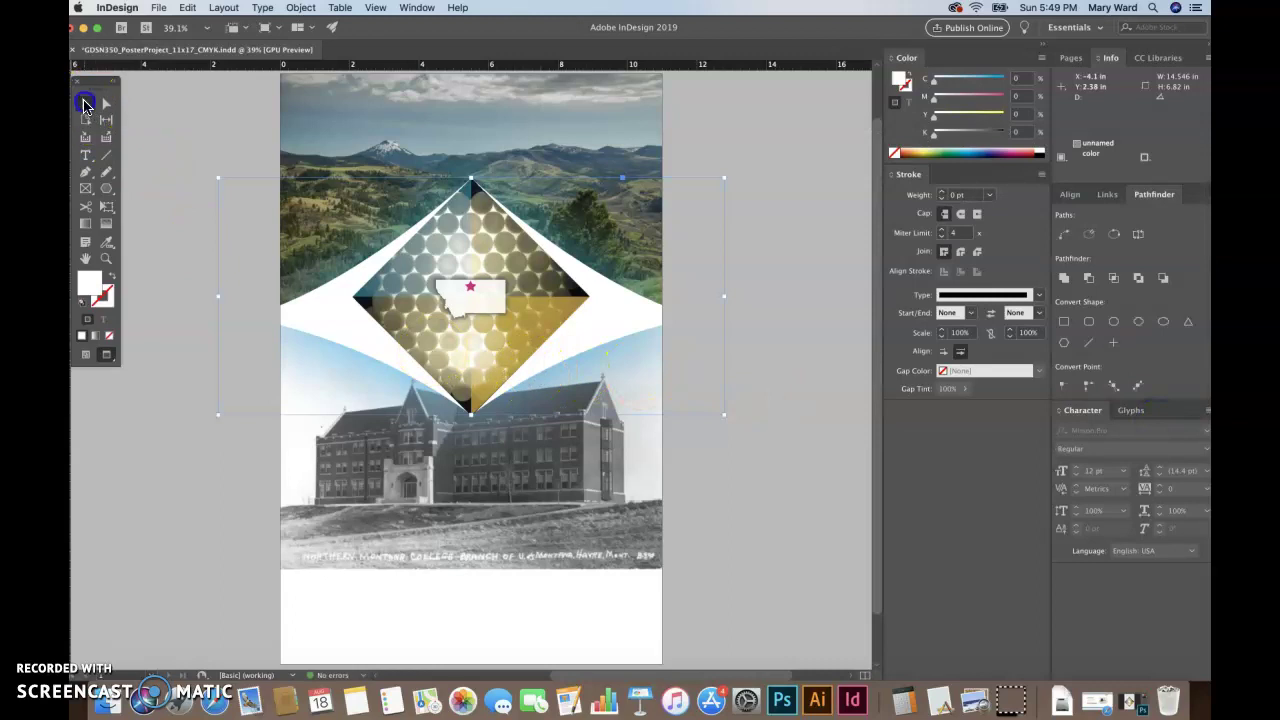
pyautogui.click(165, 158)
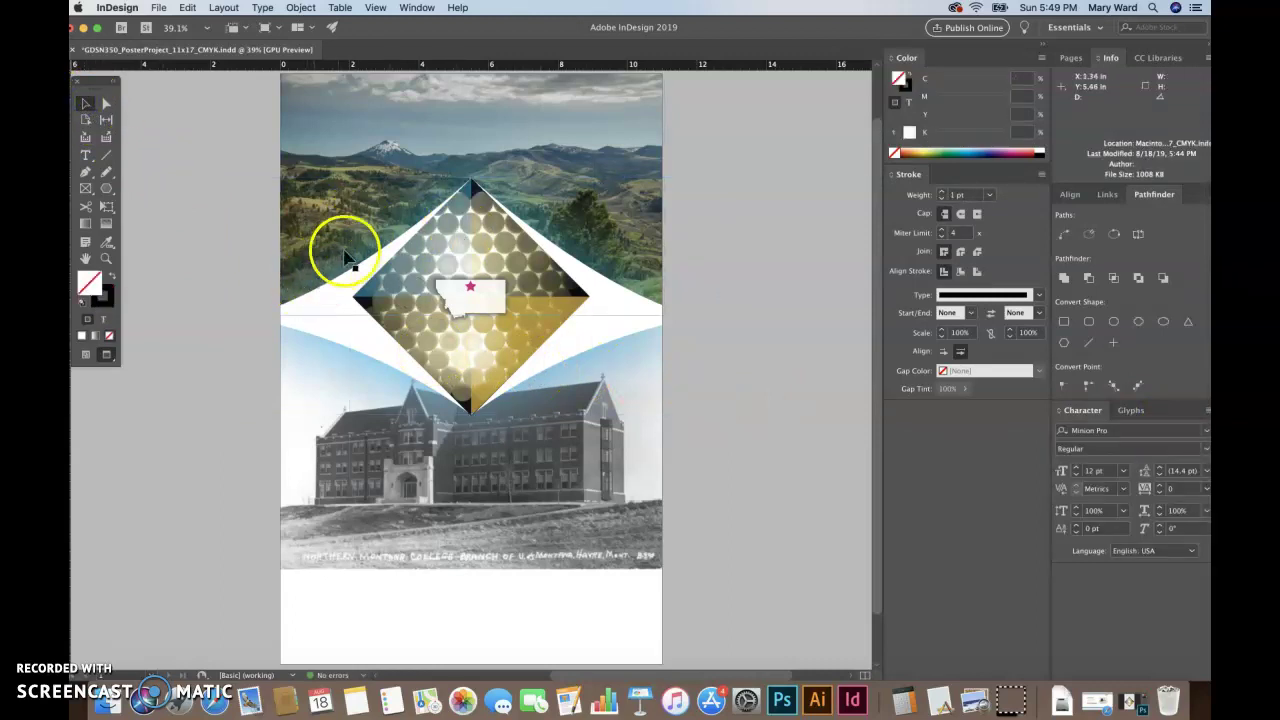
pyautogui.click(768, 497)
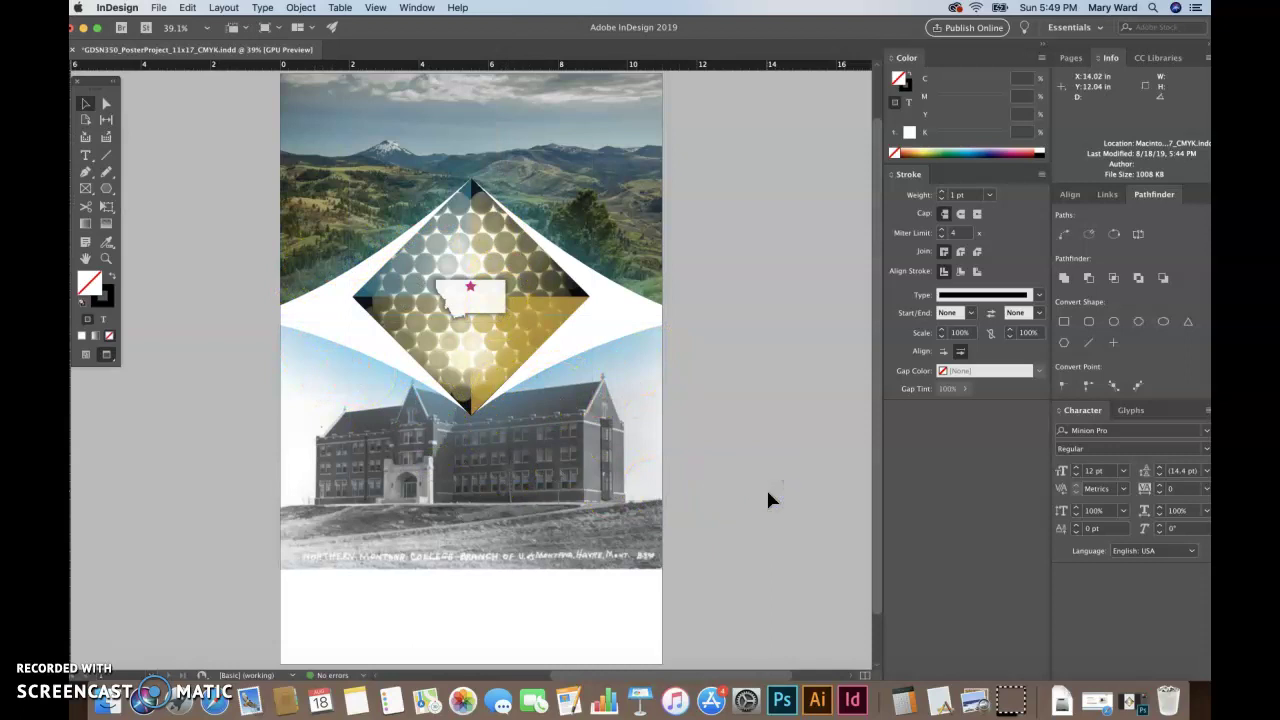
# - Select all the artwork and move it down the page, leaving a blank strip above the landscape photo
pyautogui.click(608, 166)
pyautogui.click(723, 331)
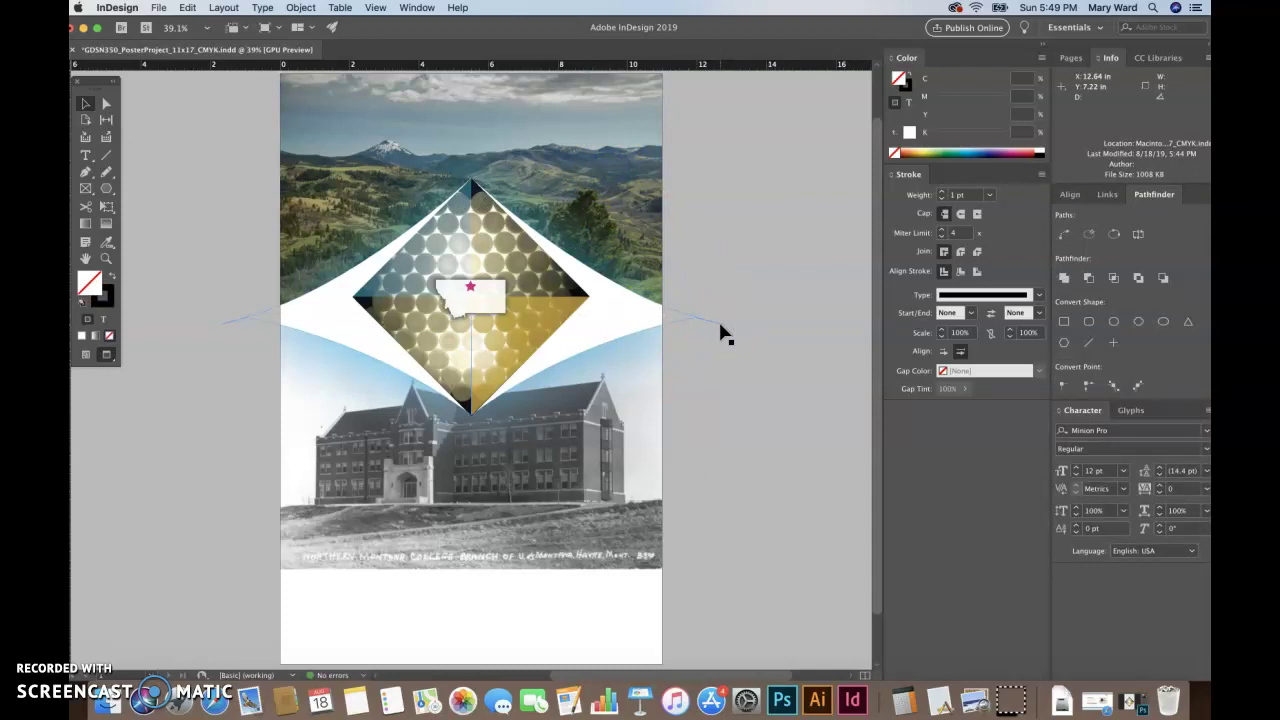
pyautogui.click(750, 354)
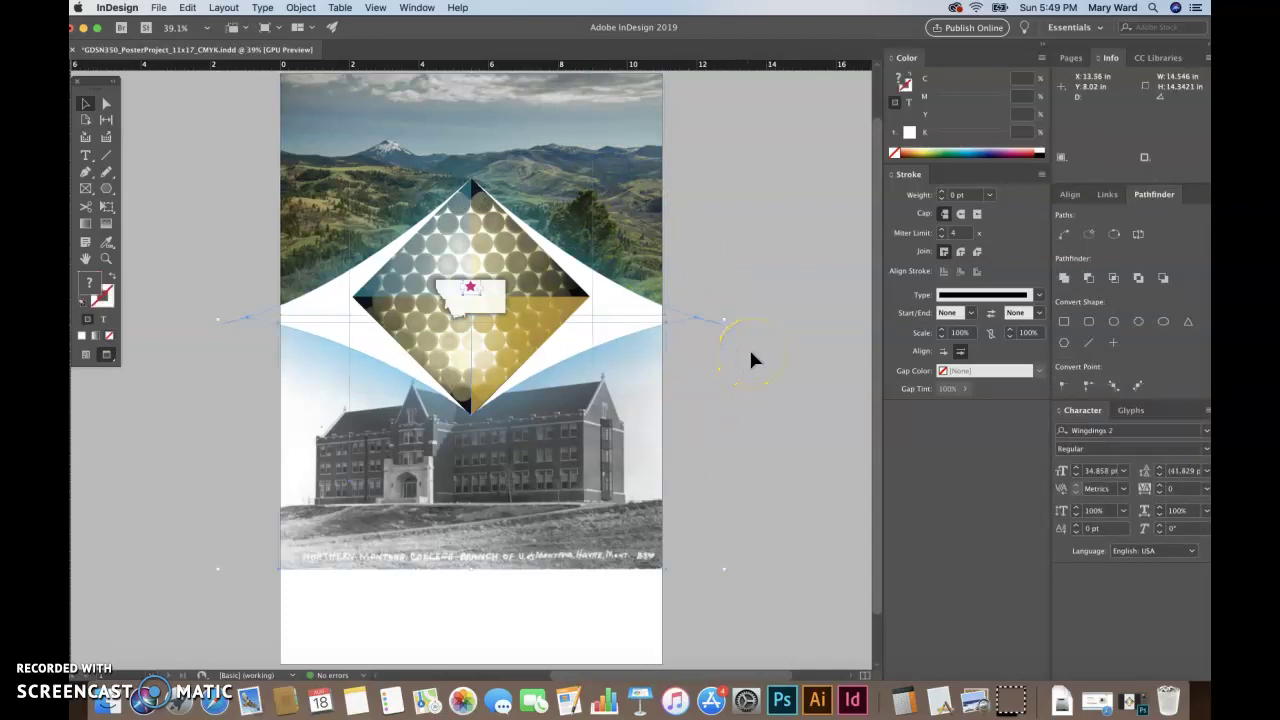
pyautogui.hotkey('shift', 'Down')
pyautogui.hotkey('shift', 'Down')
pyautogui.hotkey('shift', 'Down')
pyautogui.hotkey('shift', 'Down')
pyautogui.hotkey('shift', 'Down')
pyautogui.hotkey('shift', 'Down')
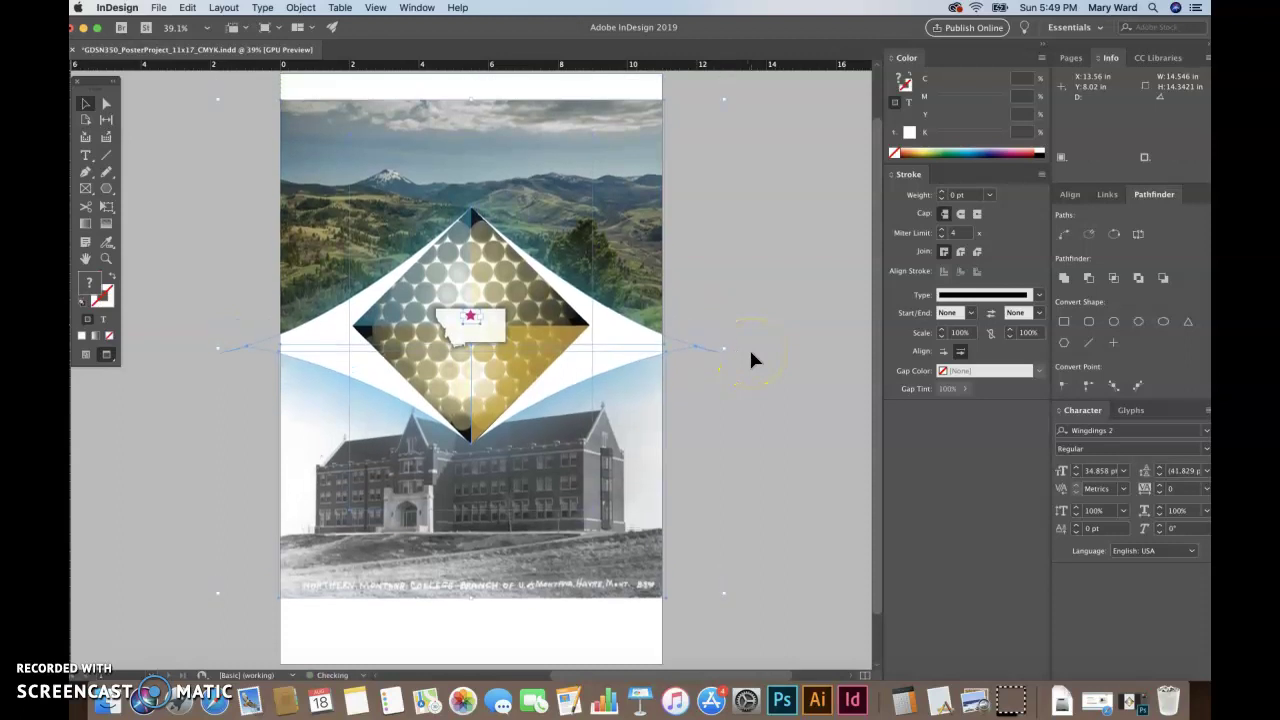
pyautogui.click(852, 318)
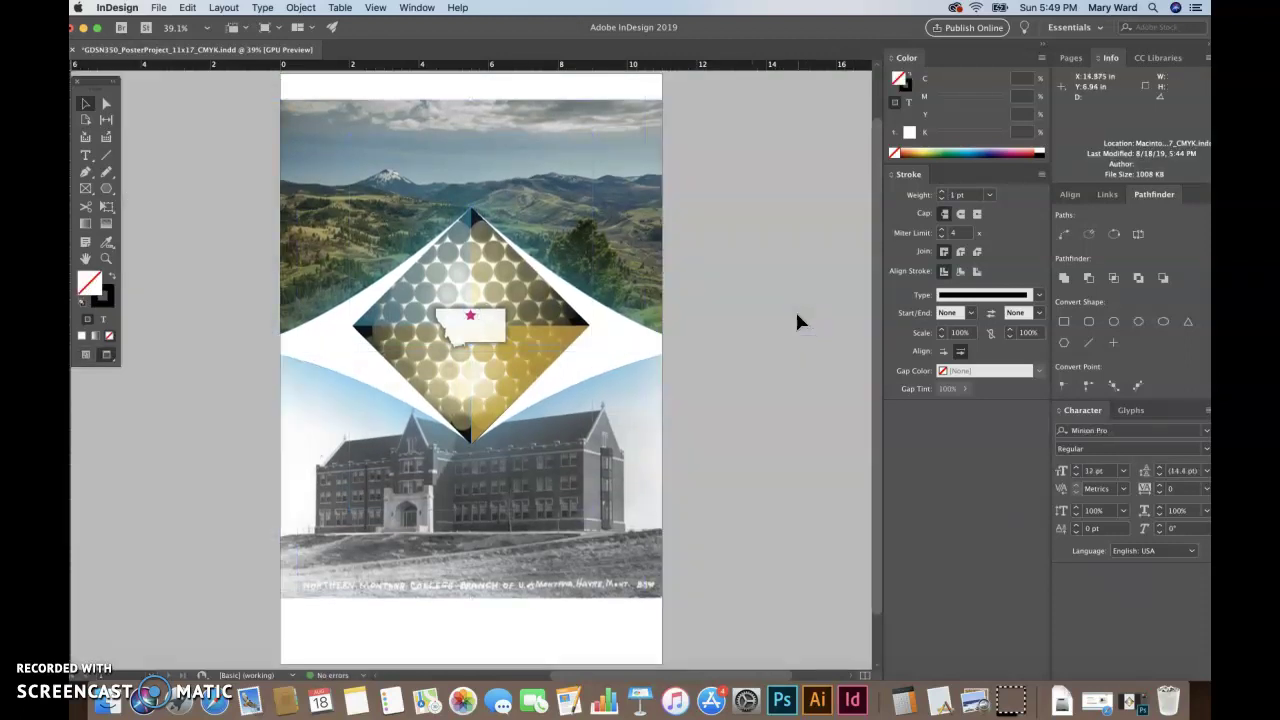
# - Duplicate the landscape photo and flip the copy vertically
pyautogui.click(645, 240)
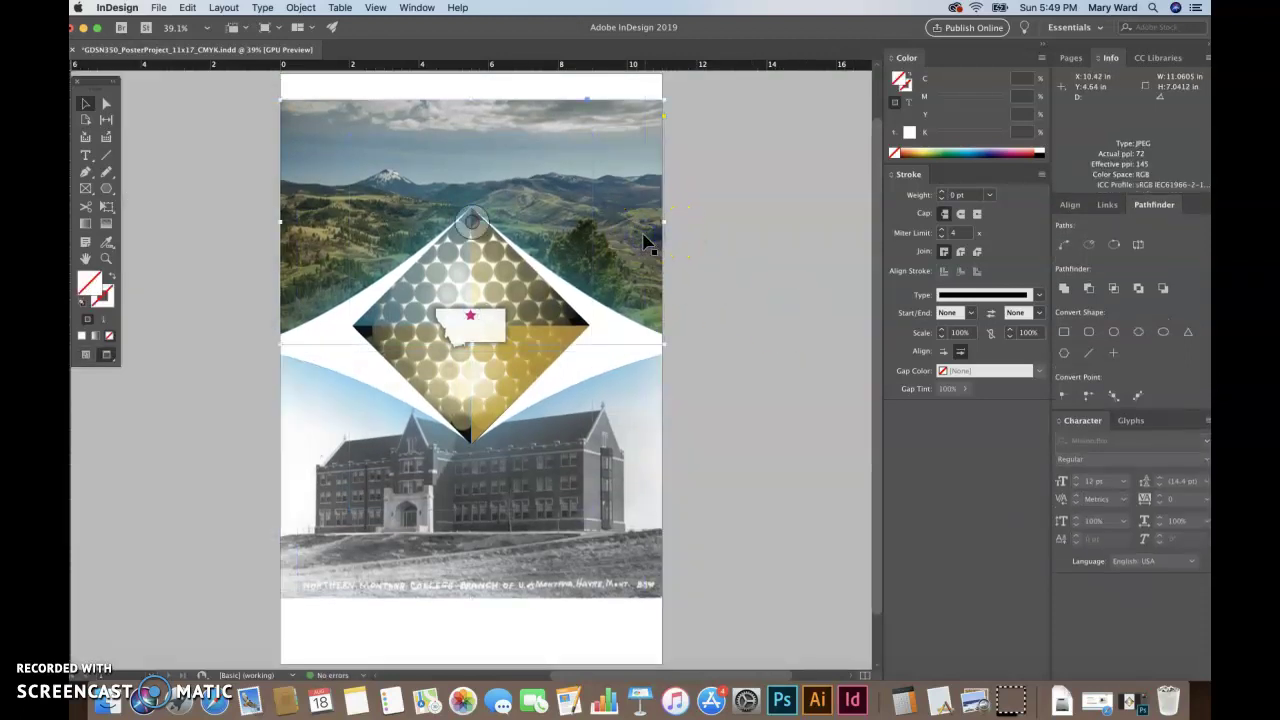
pyautogui.press('super+shift+bracketright')
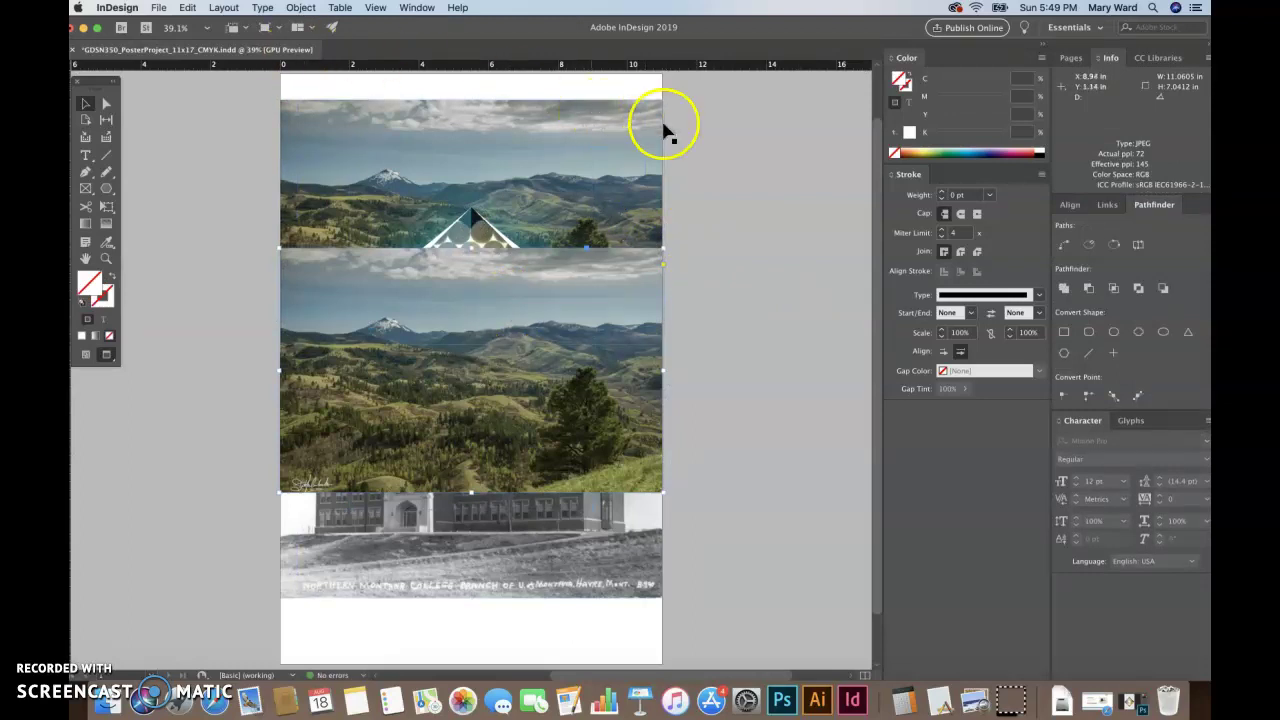
pyautogui.click(300, 8)
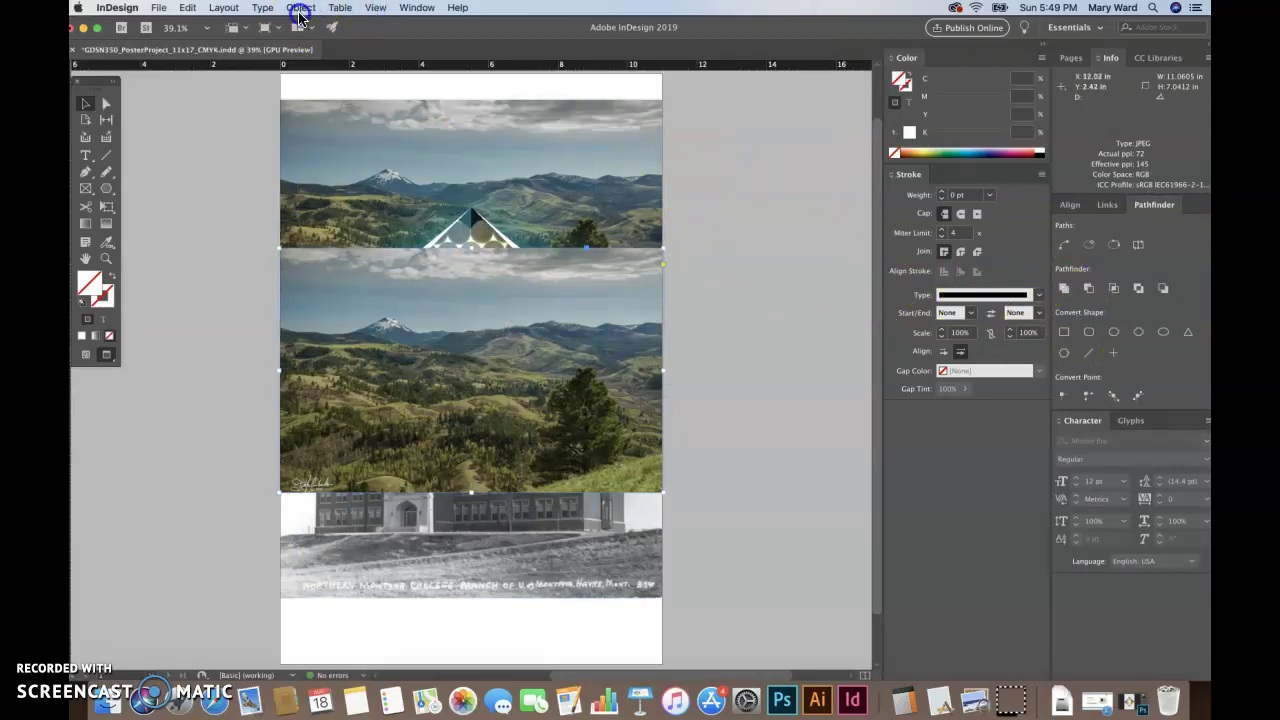
pyautogui.moveTo(322, 30)
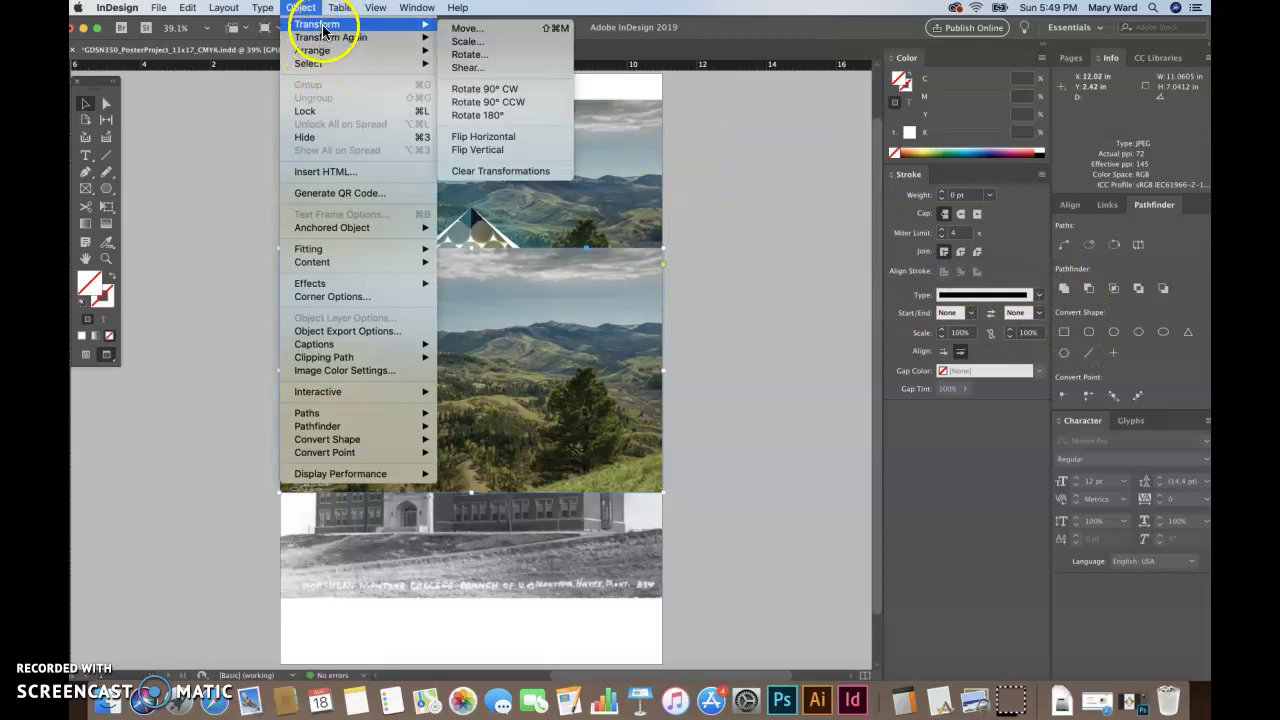
pyautogui.click(462, 150)
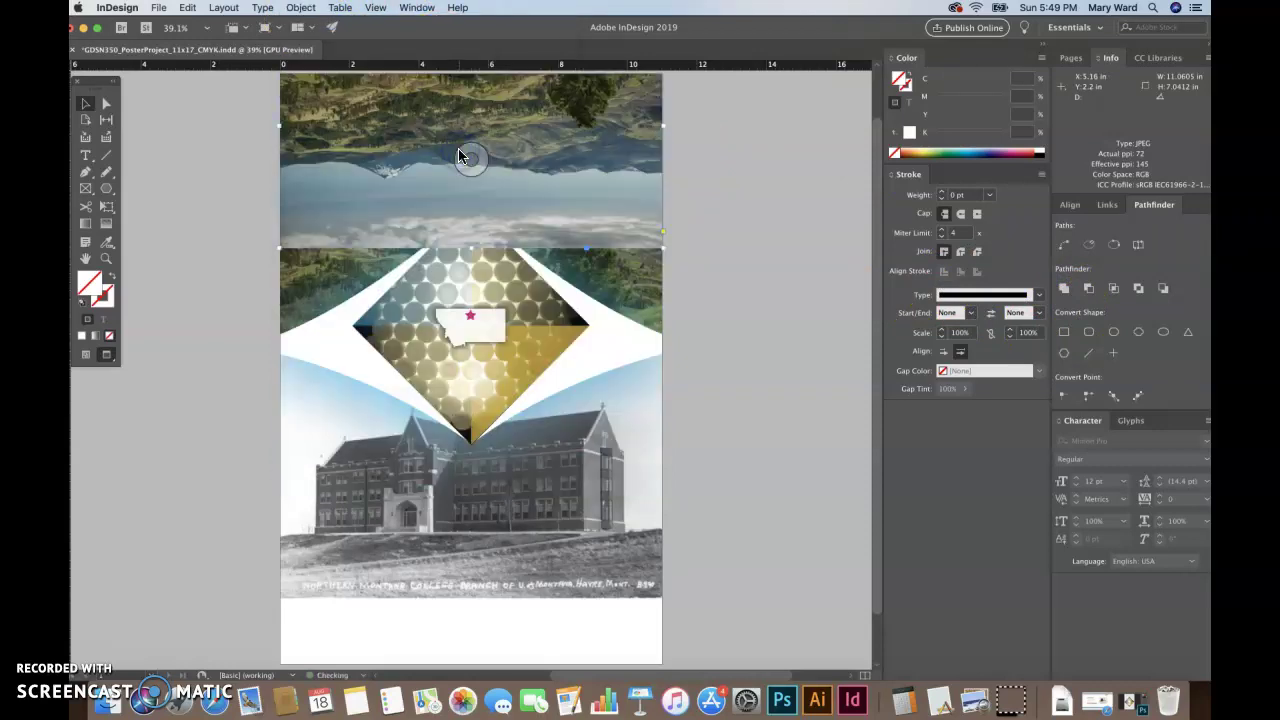
# - Place the flipped copy directly above the original landscape photo and align the two photos by their right edges
pyautogui.moveTo(309, 147); pyautogui.dragTo(410, 152)
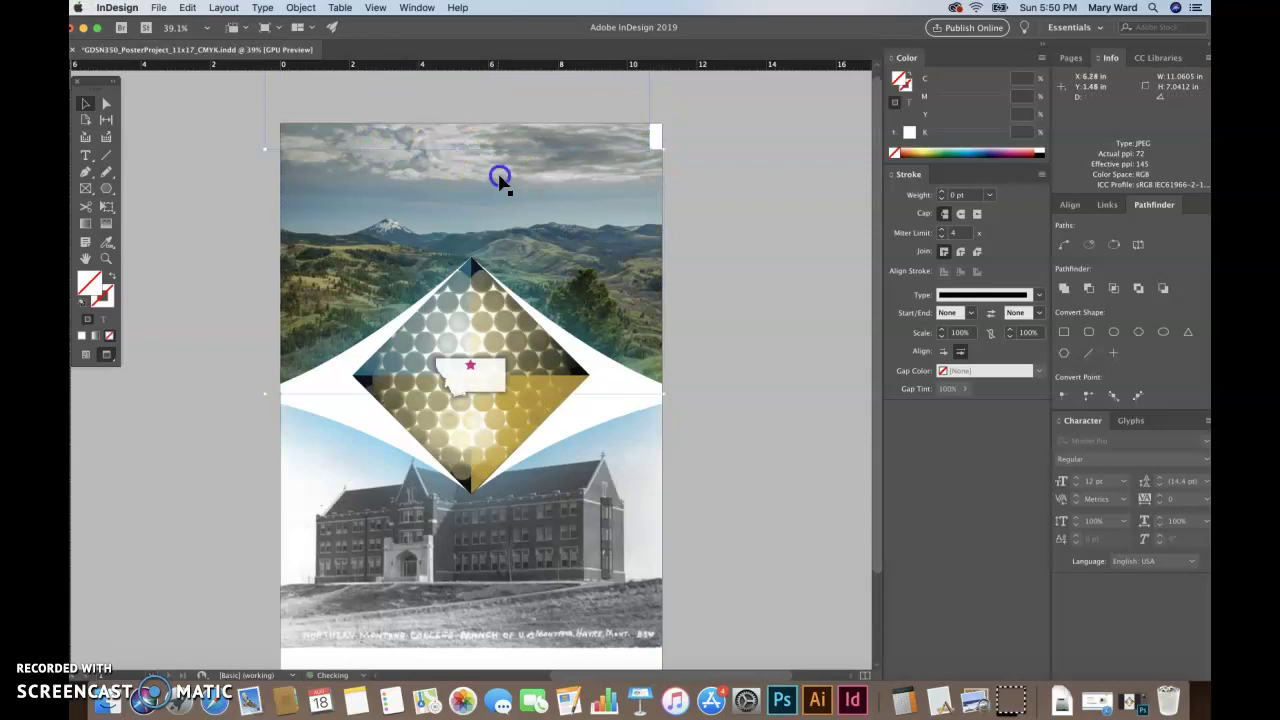
pyautogui.click(705, 86)
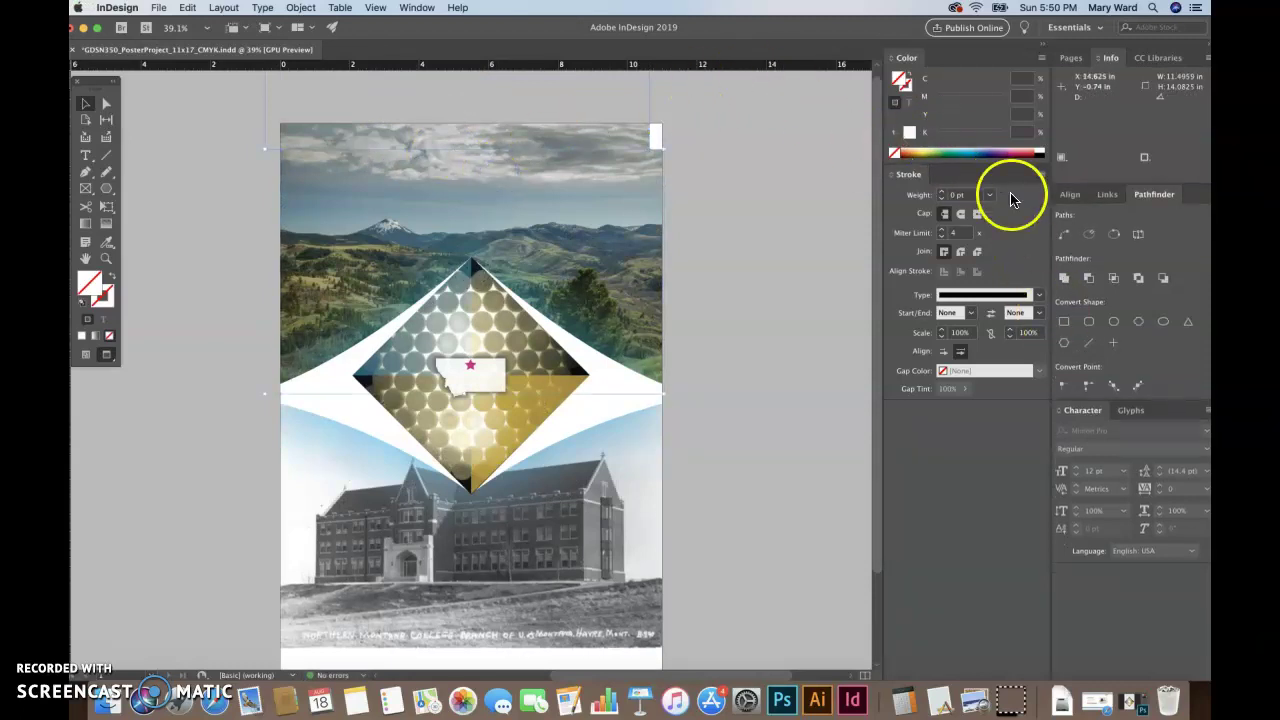
pyautogui.click(1074, 194)
pyautogui.click(1116, 234)
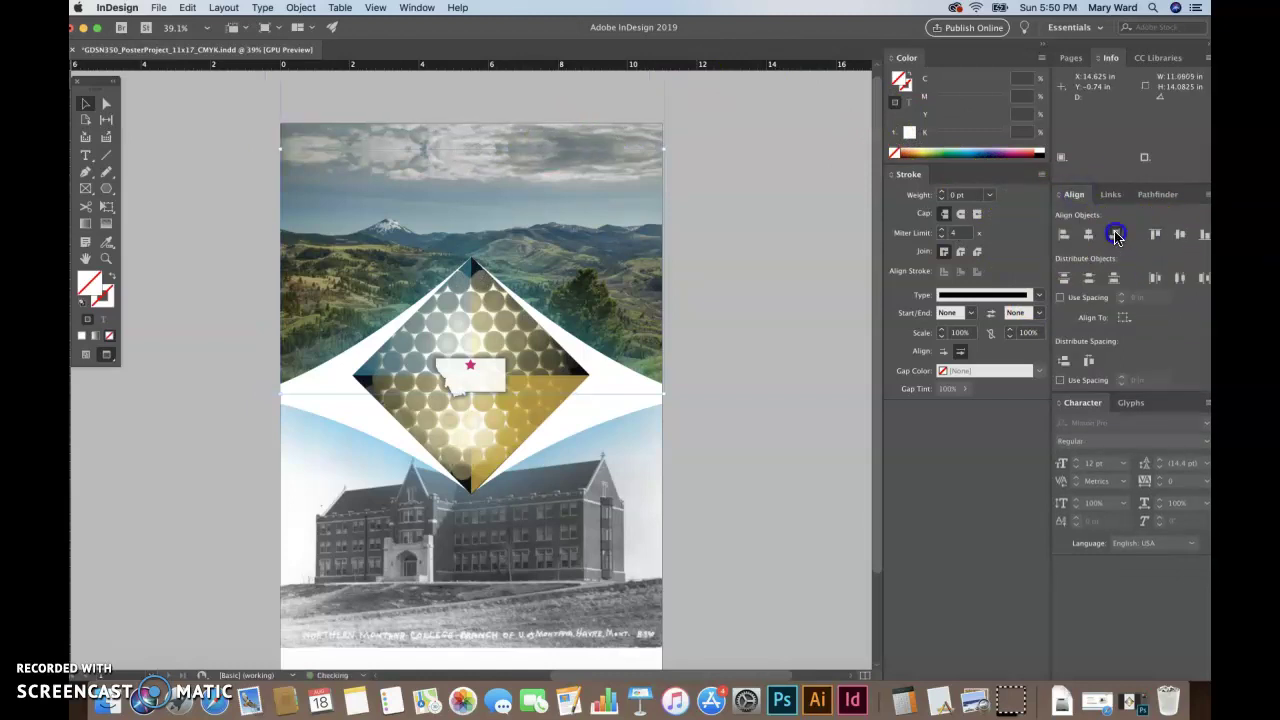
pyautogui.click(804, 218)
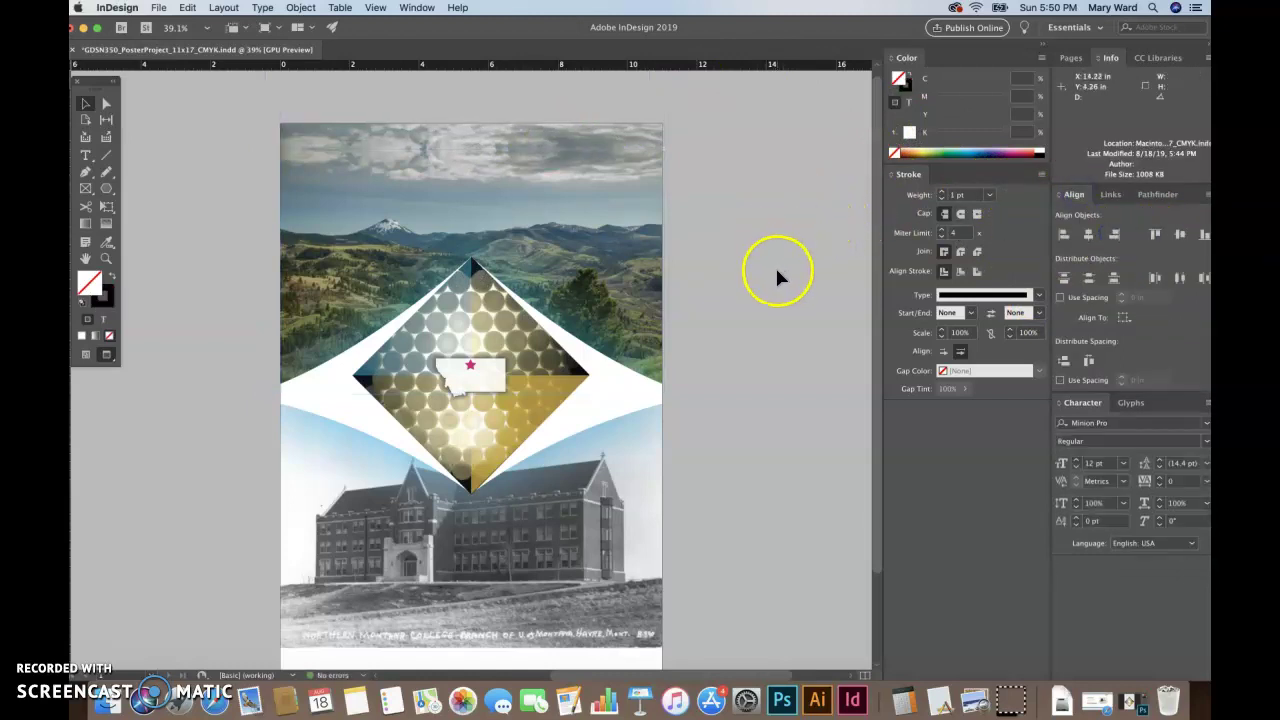
# - Move all the artwork slightly farther down the page and deselect it
pyautogui.click(630, 160)
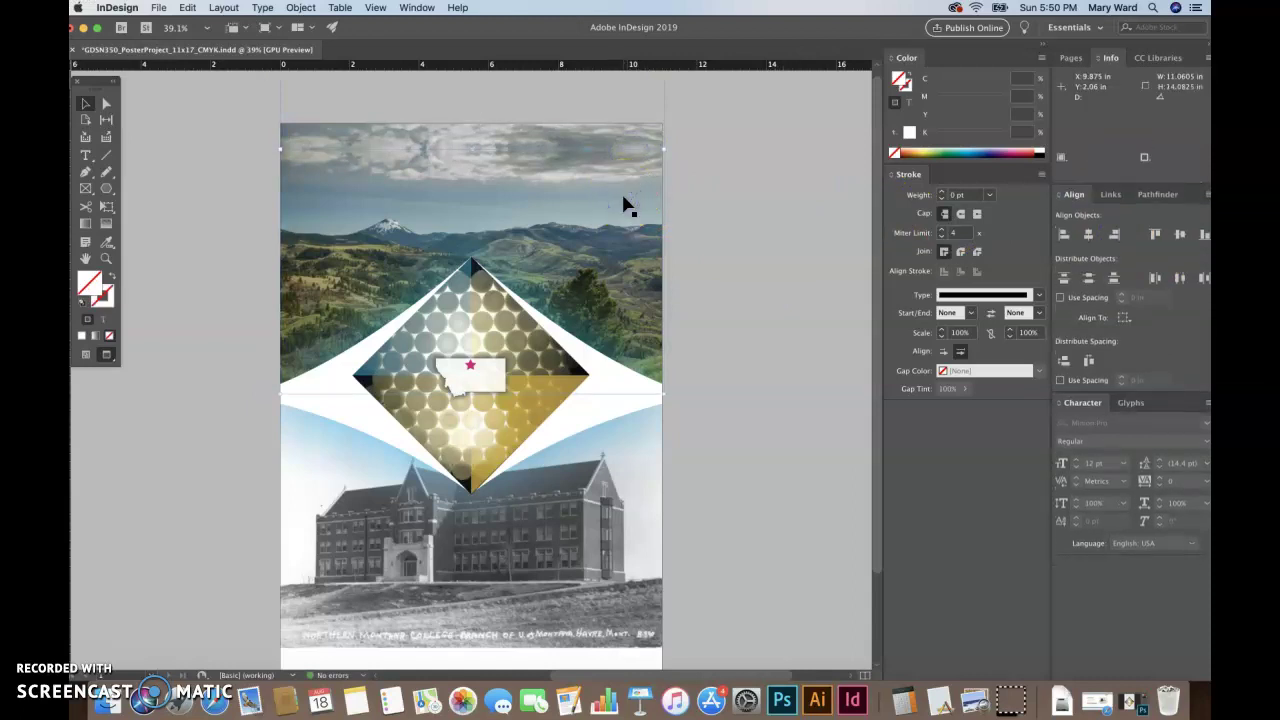
pyautogui.press('super+a')
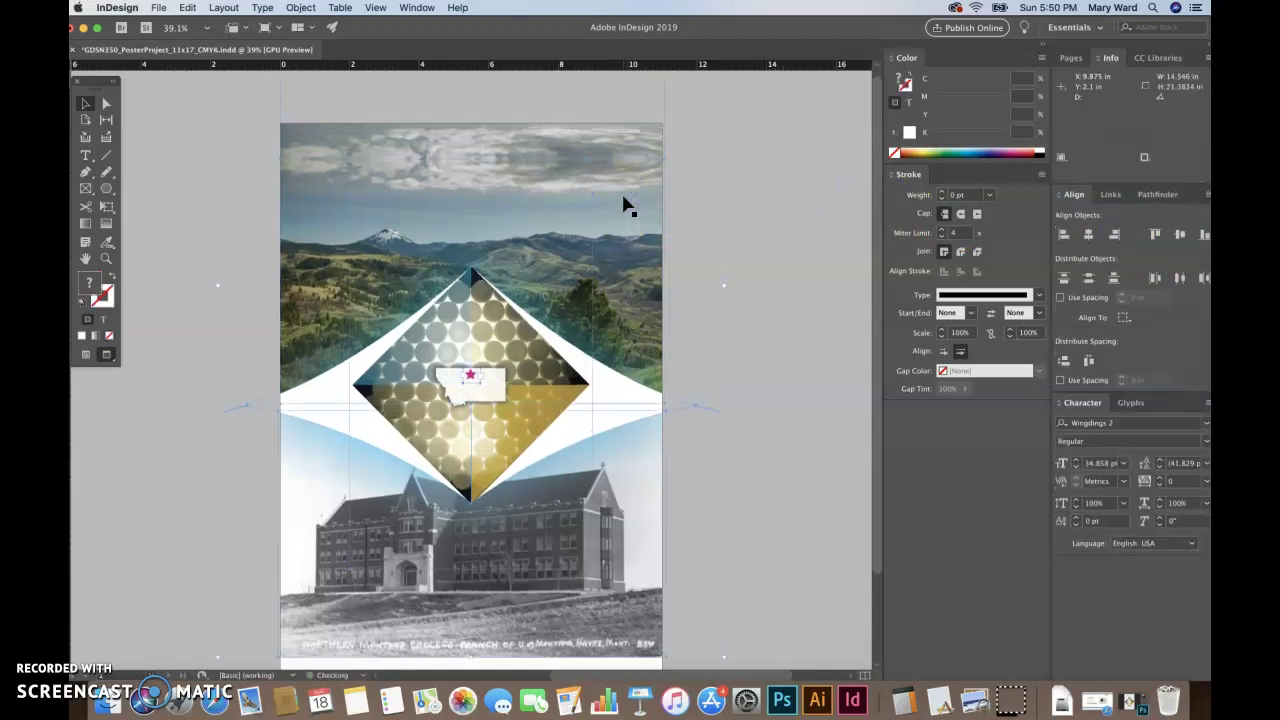
pyautogui.click(786, 306)
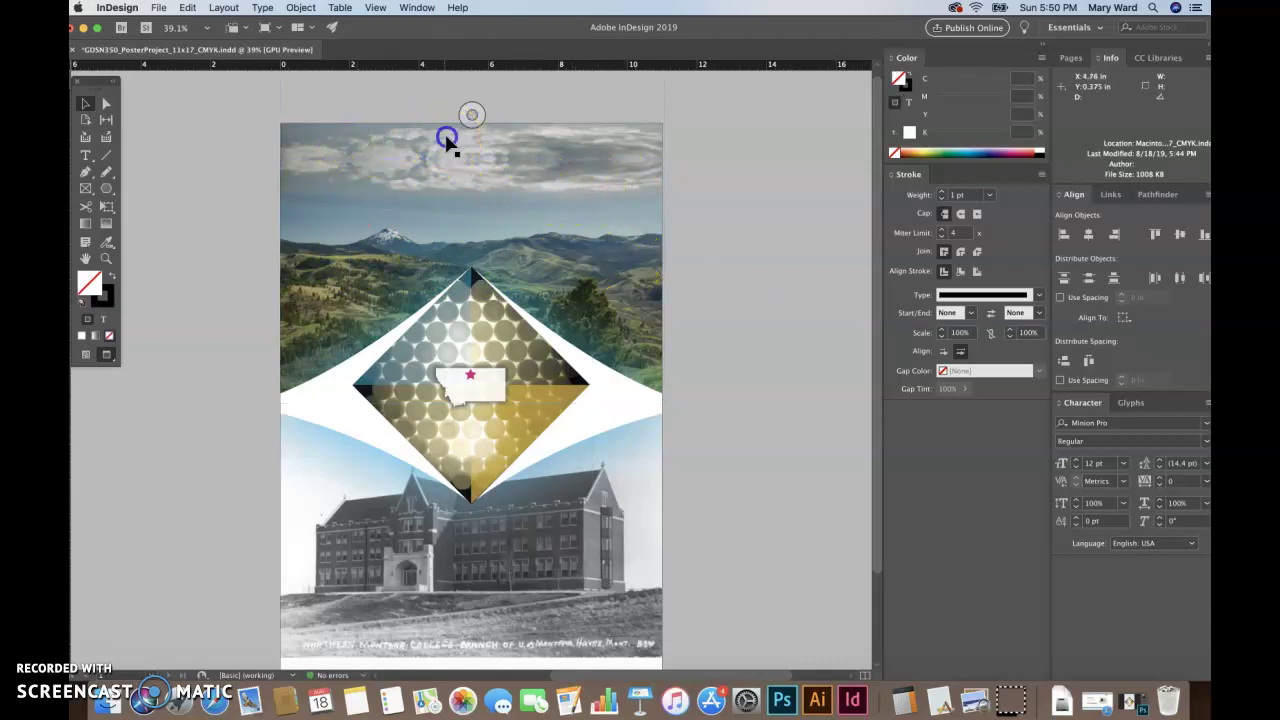
pyautogui.click(312, 216)
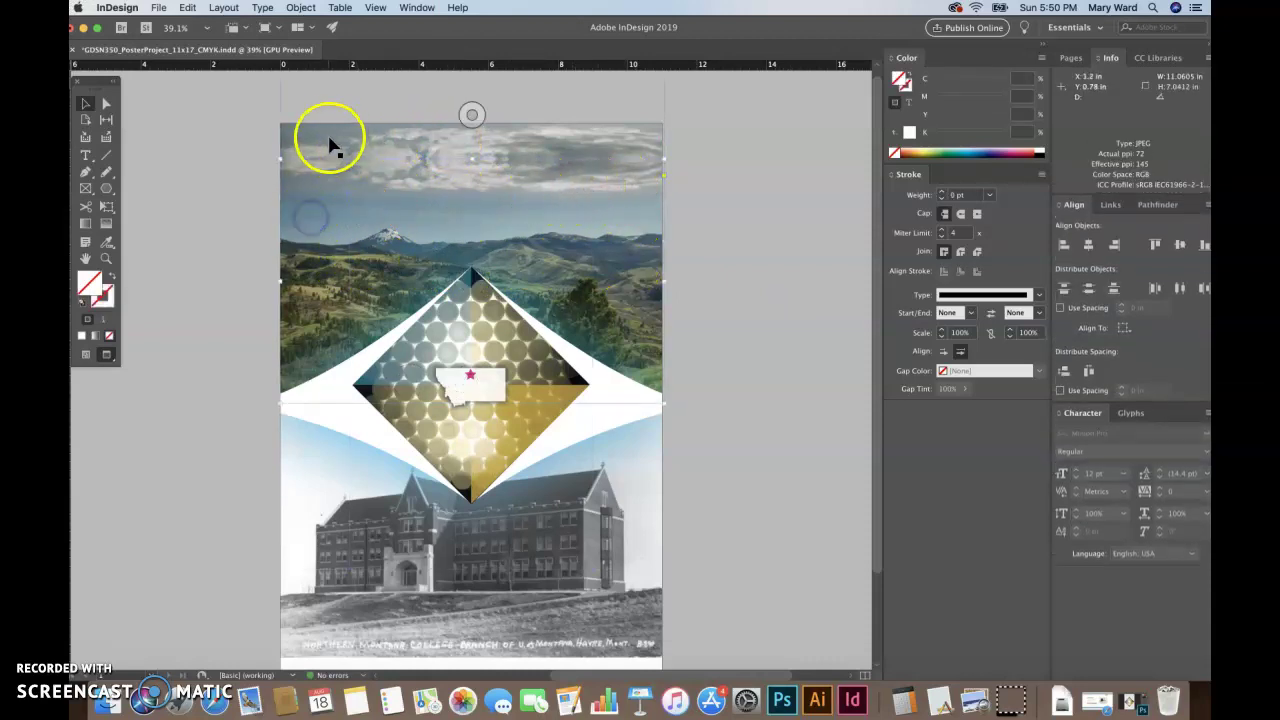
pyautogui.click(423, 227)
pyautogui.click(460, 142)
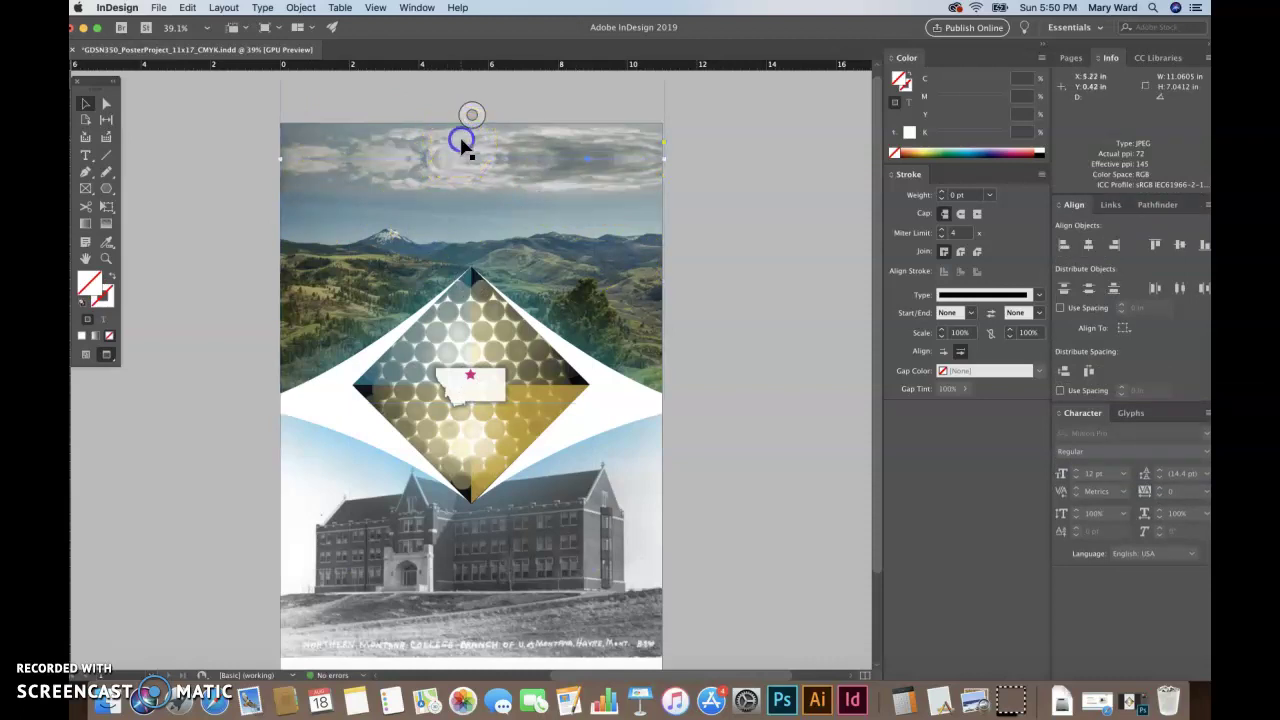
pyautogui.click(461, 145)
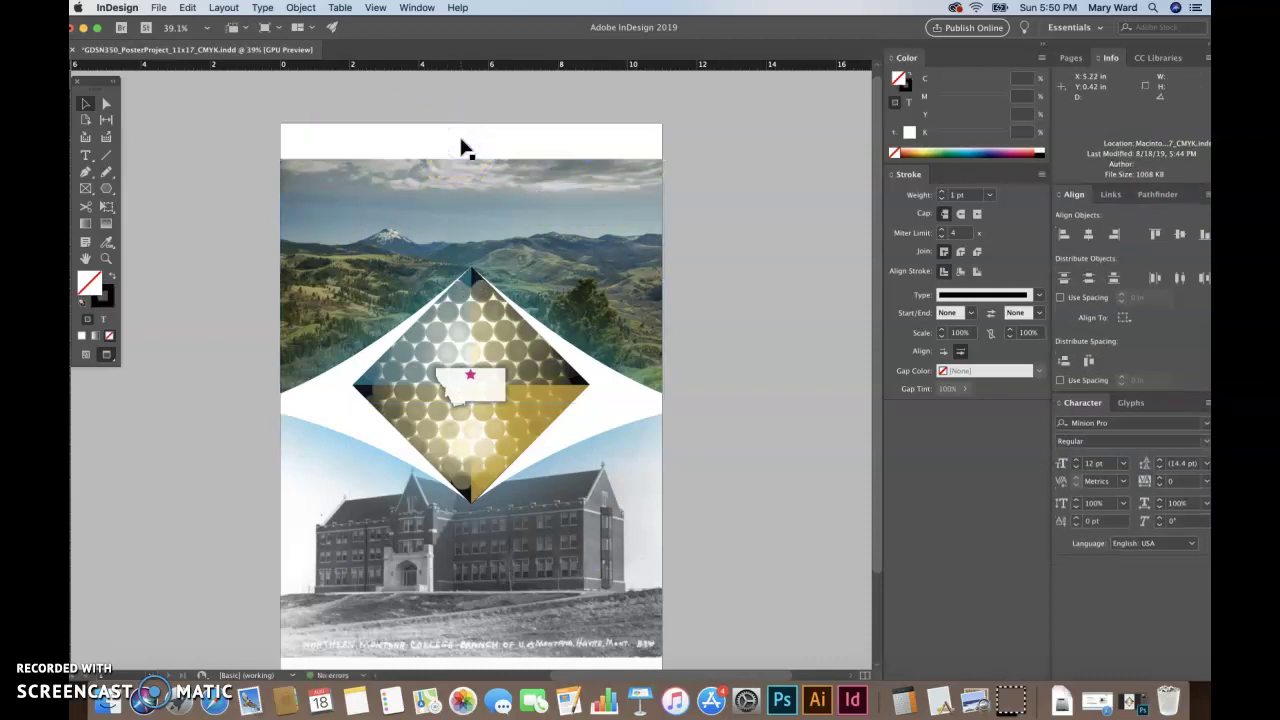
pyautogui.click(458, 144)
# - Select the landscape photo with its flipped copy and lower both slightly behind the diamond and white shape, showing more mirrored sky
pyautogui.click(377, 223)
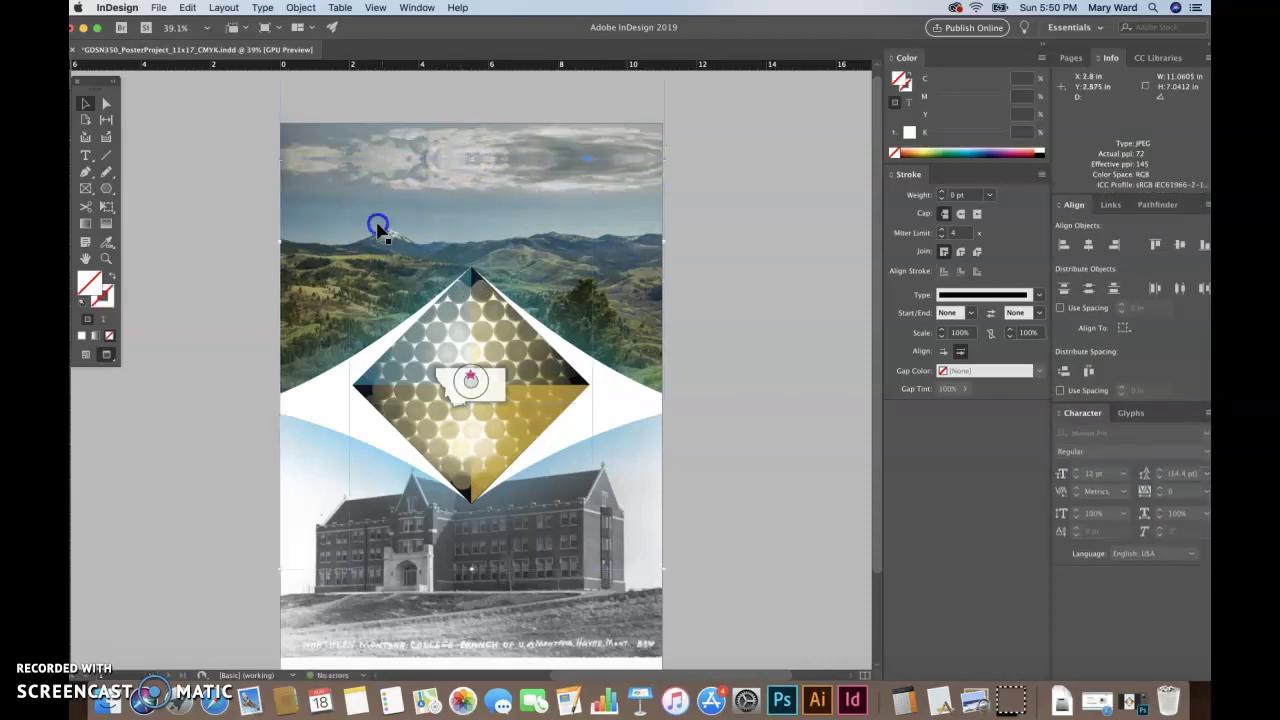
pyautogui.click(312, 234)
pyautogui.click(212, 218)
pyautogui.click(306, 106)
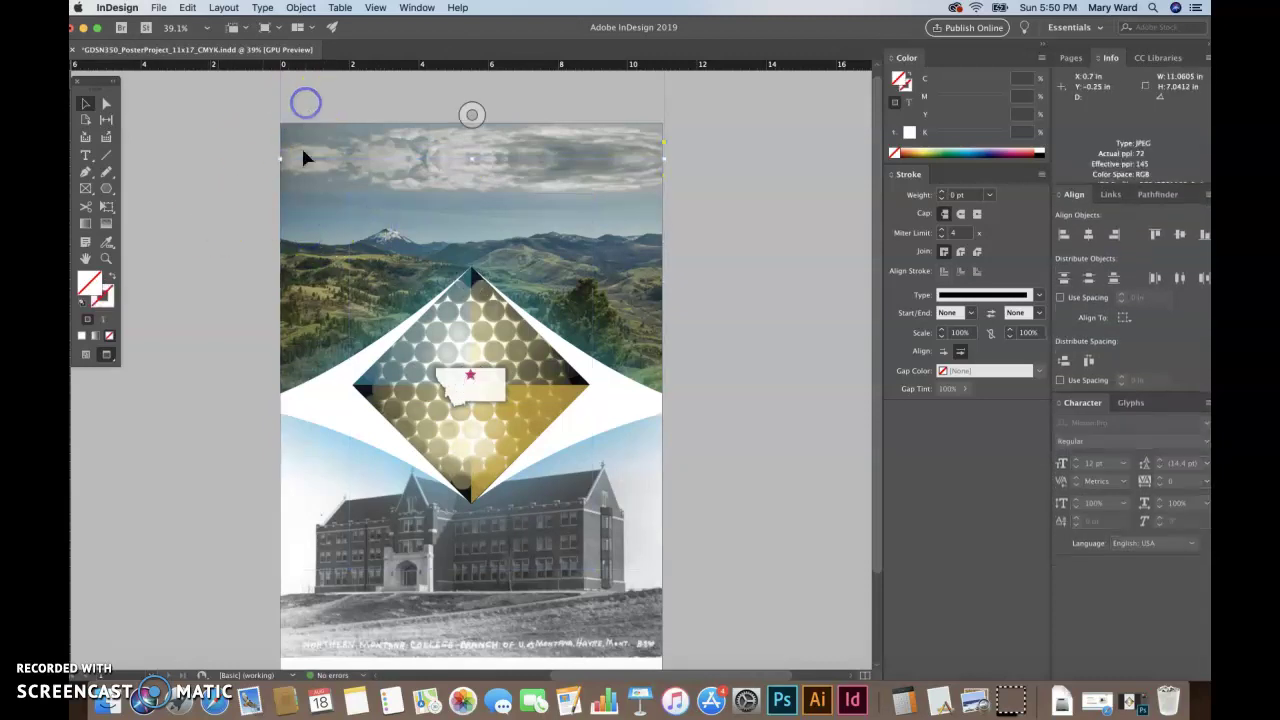
pyautogui.click(301, 227)
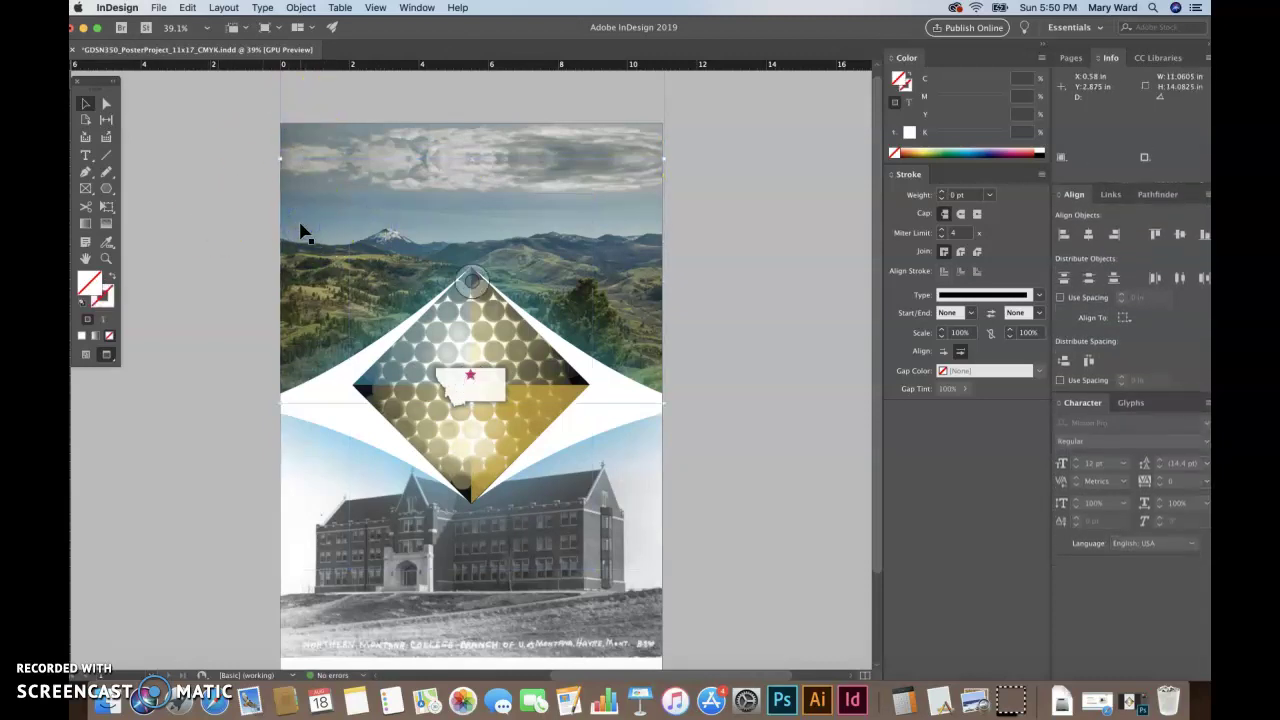
pyautogui.hotkey('shift', 'Down')
pyautogui.hotkey('shift', 'Down')
pyautogui.hotkey('shift', 'Down')
pyautogui.hotkey('shift', 'Down')
pyautogui.hotkey('shift', 'Down')
pyautogui.hotkey('shift', 'Down')
pyautogui.hotkey('shift', 'Down')
pyautogui.hotkey('shift', 'Down')
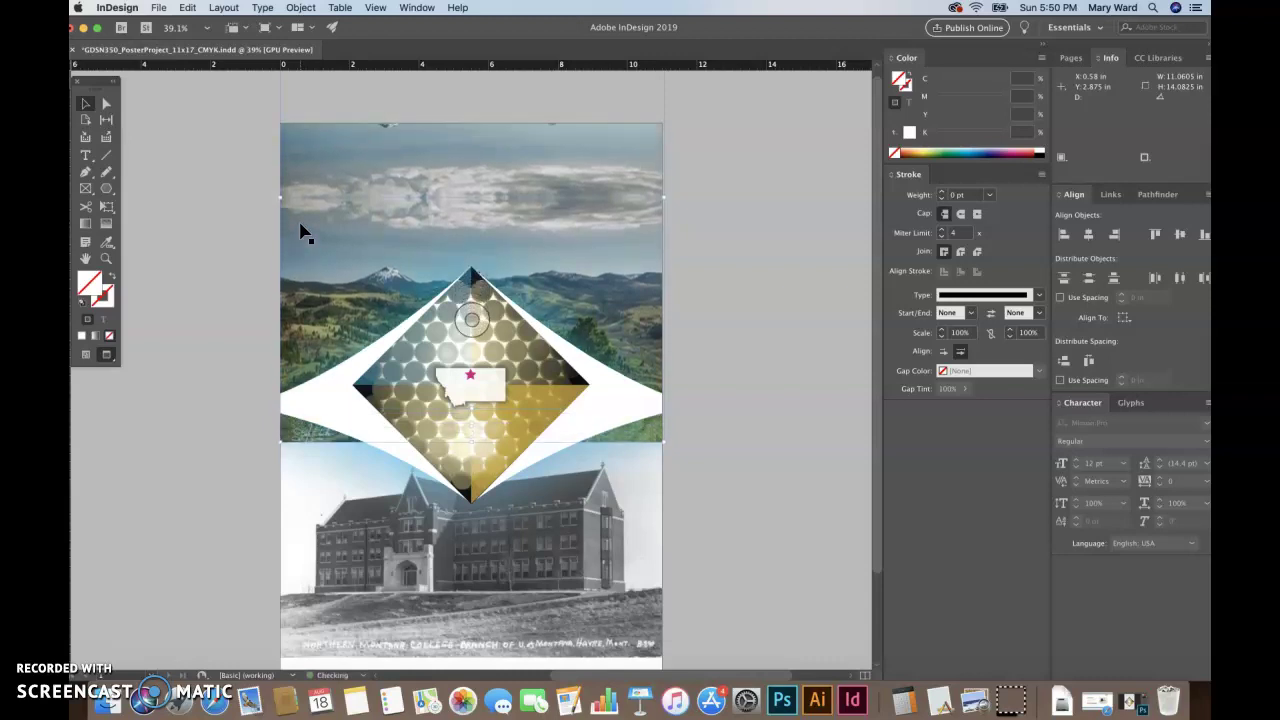
pyautogui.hotkey('shift', 'Up')
pyautogui.hotkey('shift', 'Up')
pyautogui.hotkey('shift', 'Up')
pyautogui.hotkey('shift', 'Up')
pyautogui.hotkey('shift', 'Up')
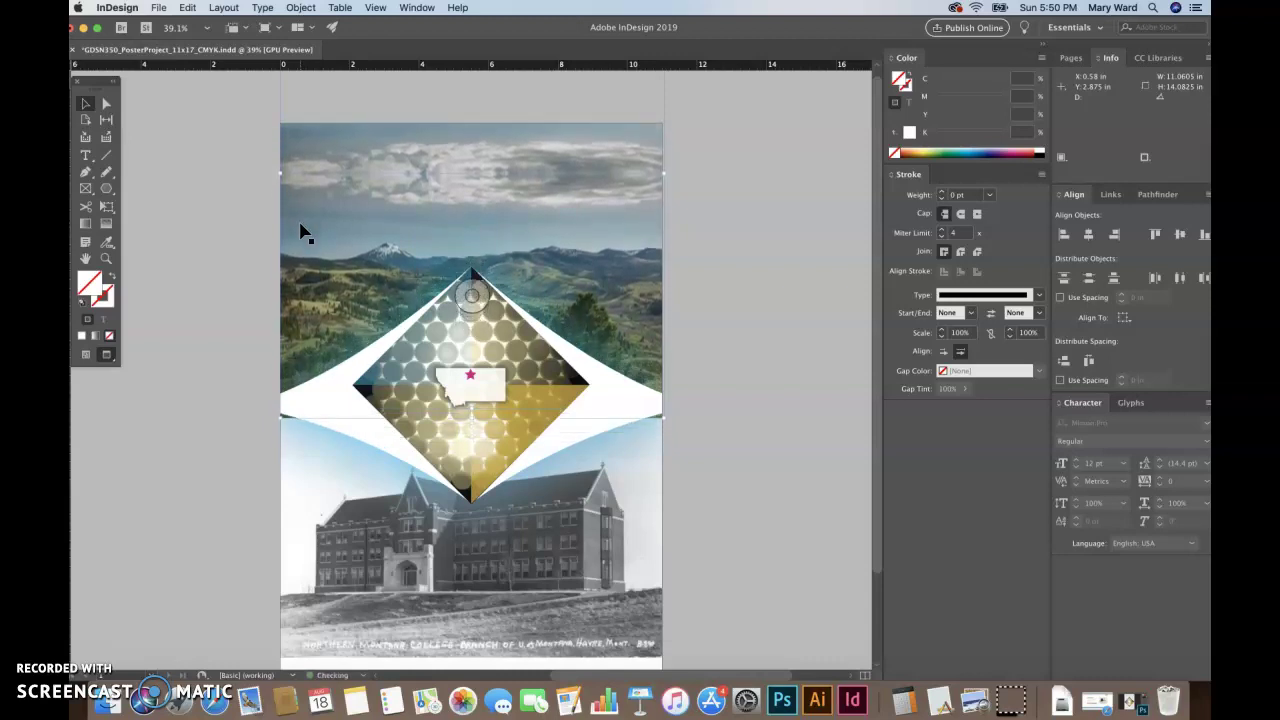
pyautogui.hotkey('shift', 'Up')
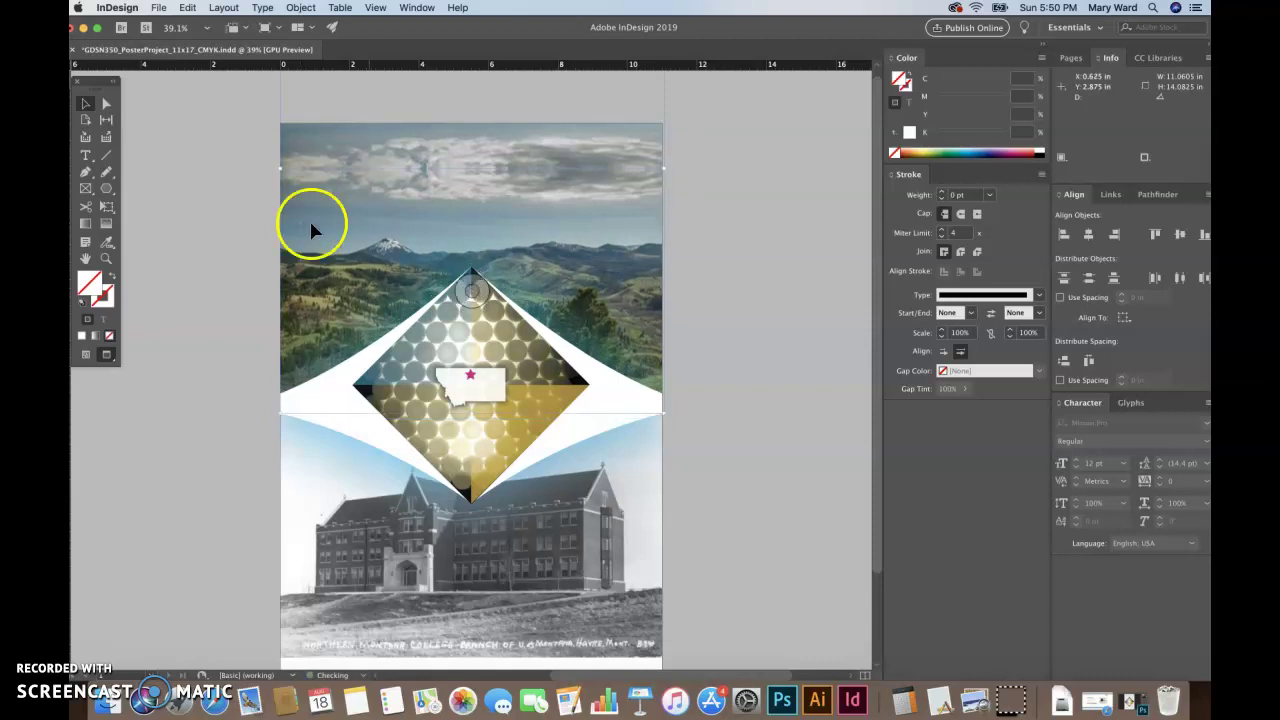
pyautogui.click(741, 392)
pyautogui.click(642, 339)
pyautogui.click(730, 505)
# - Try the building photo slightly higher behind the diamond, with the whole poster in view, and return it to its position
pyautogui.scroll(-2, 730, 505)
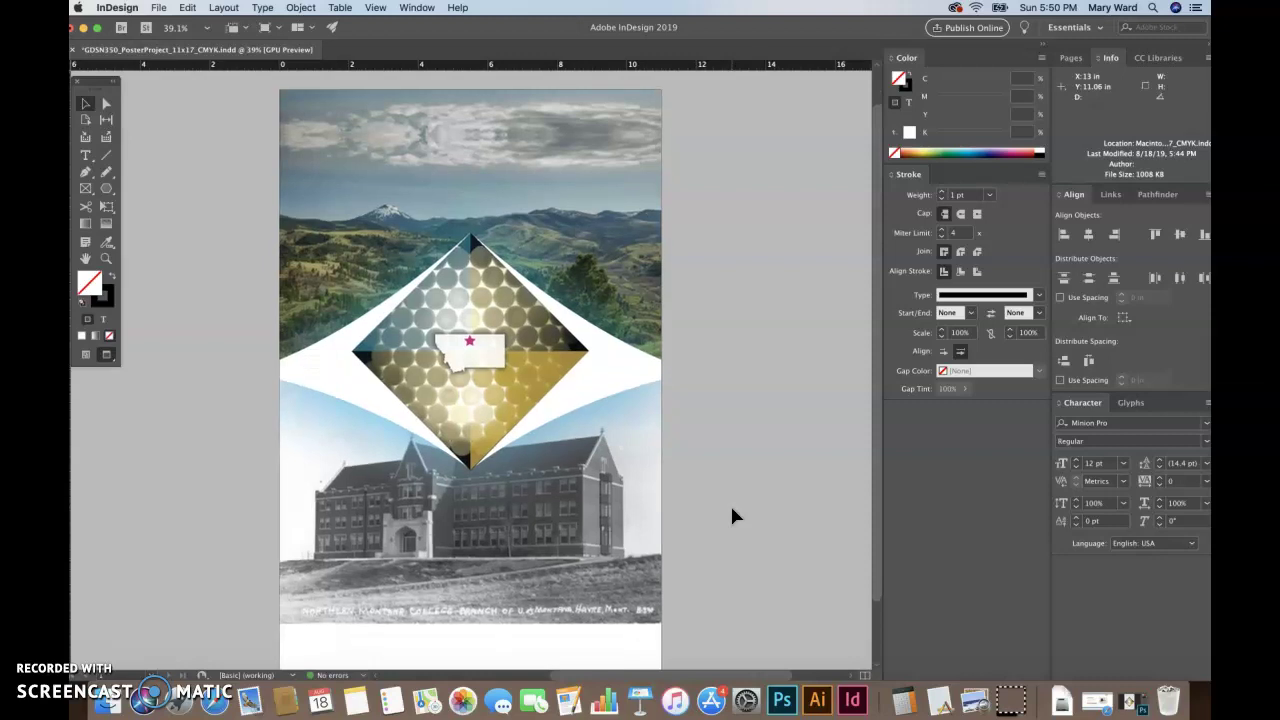
pyautogui.press('super+minus')
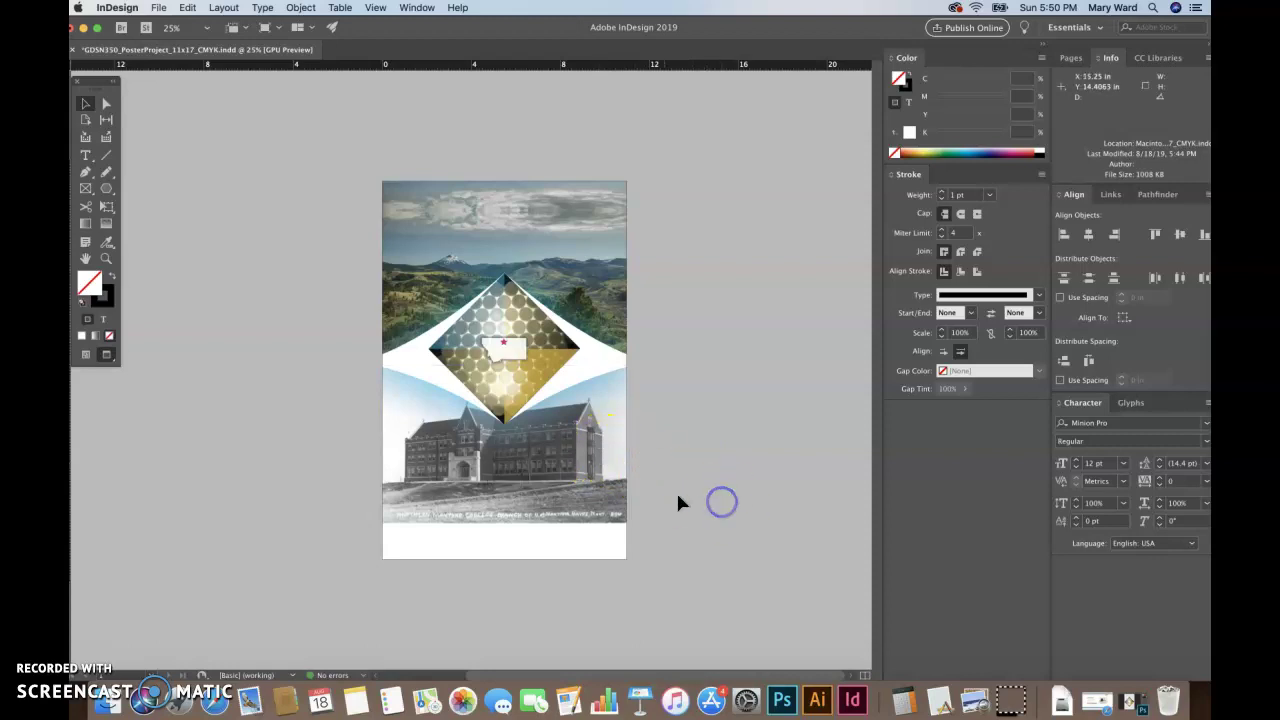
pyautogui.click(608, 480)
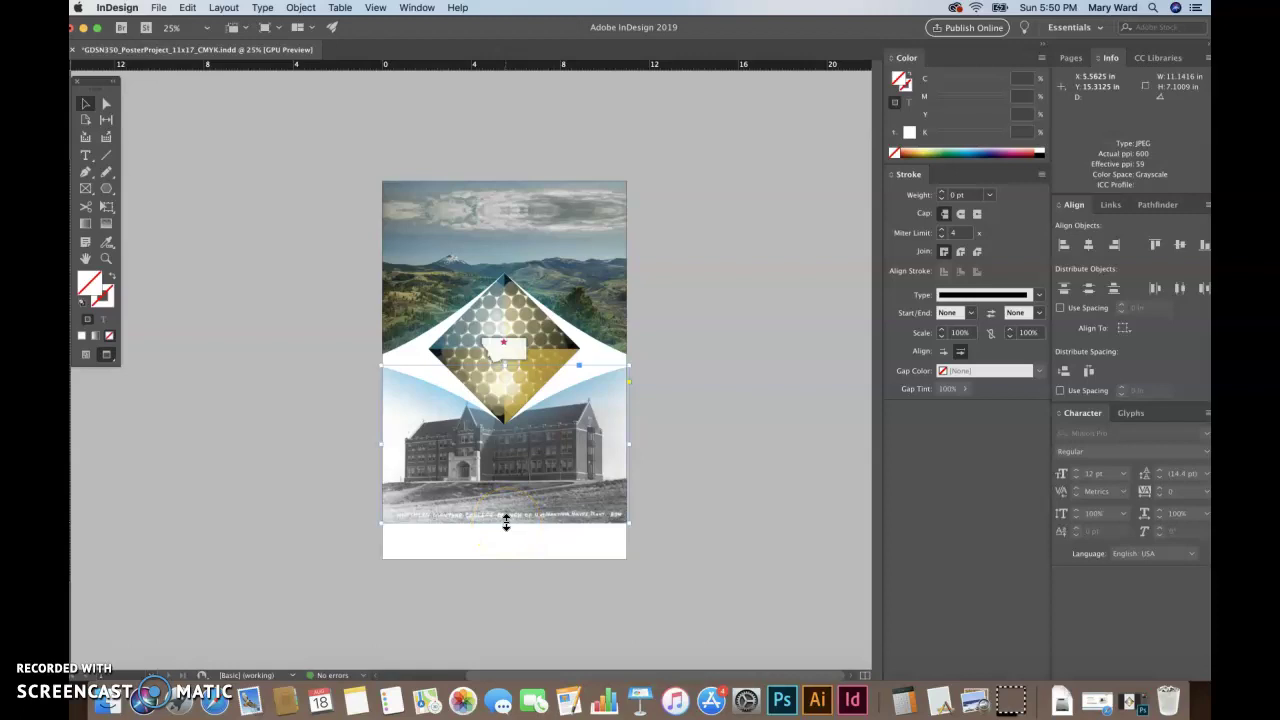
pyautogui.press('Up')
pyautogui.press('Up')
pyautogui.press('Up')
pyautogui.press('Up')
pyautogui.press('Up')
pyautogui.press('Up')
pyautogui.press('Up')
pyautogui.press('Up')
pyautogui.press('Up')
pyautogui.press('Up')
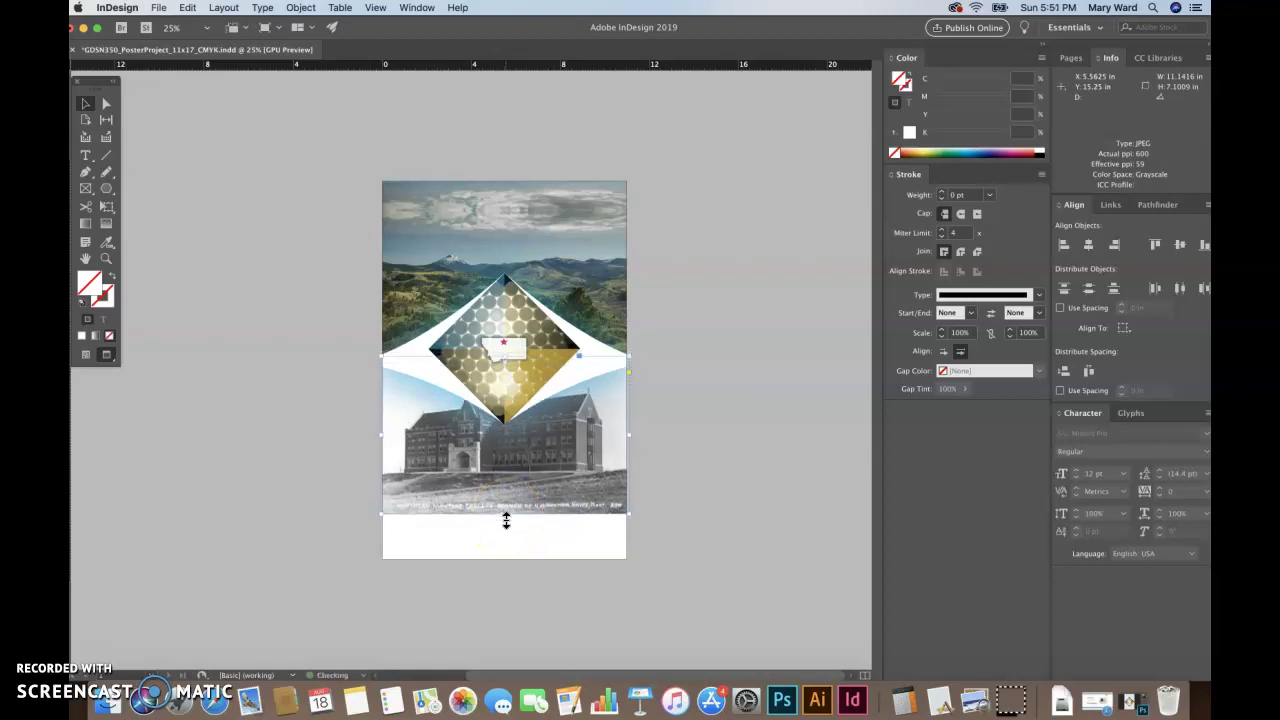
pyautogui.press('Down')
pyautogui.press('Down')
pyautogui.press('Down')
pyautogui.press('Down')
pyautogui.press('Down')
pyautogui.press('Down')
pyautogui.press('Down')
pyautogui.press('Down')
pyautogui.press('Down')
pyautogui.press('Down')
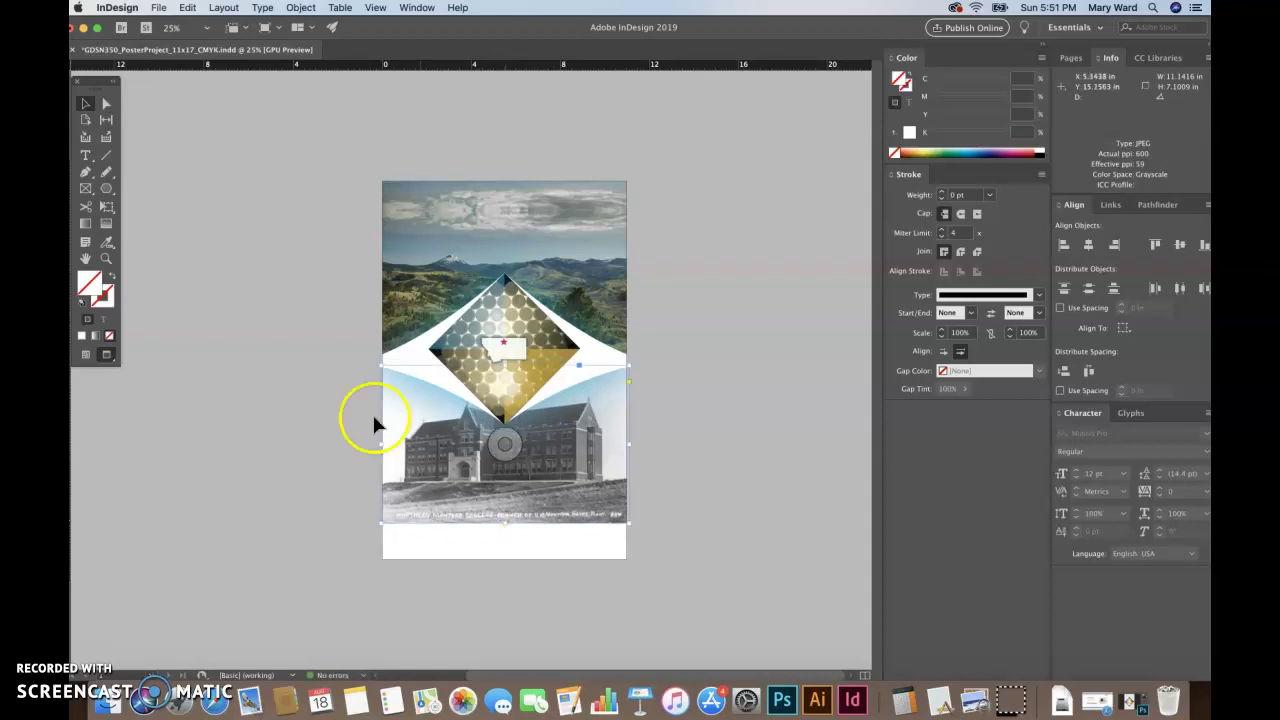
# - Crop the bottom of the building photo to just below the building, making its frame about 5.79 in tall
pyautogui.click(83, 105)
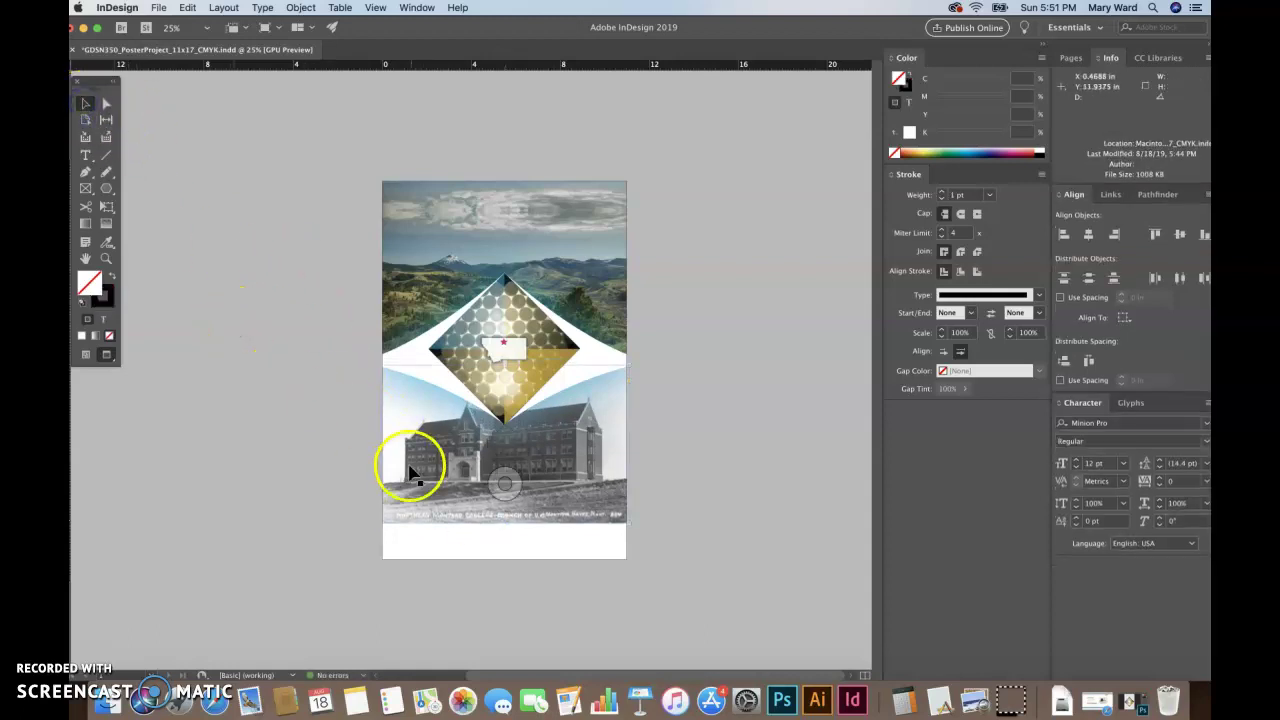
pyautogui.moveTo(505, 522); pyautogui.dragTo(504, 492)
pyautogui.click(757, 530)
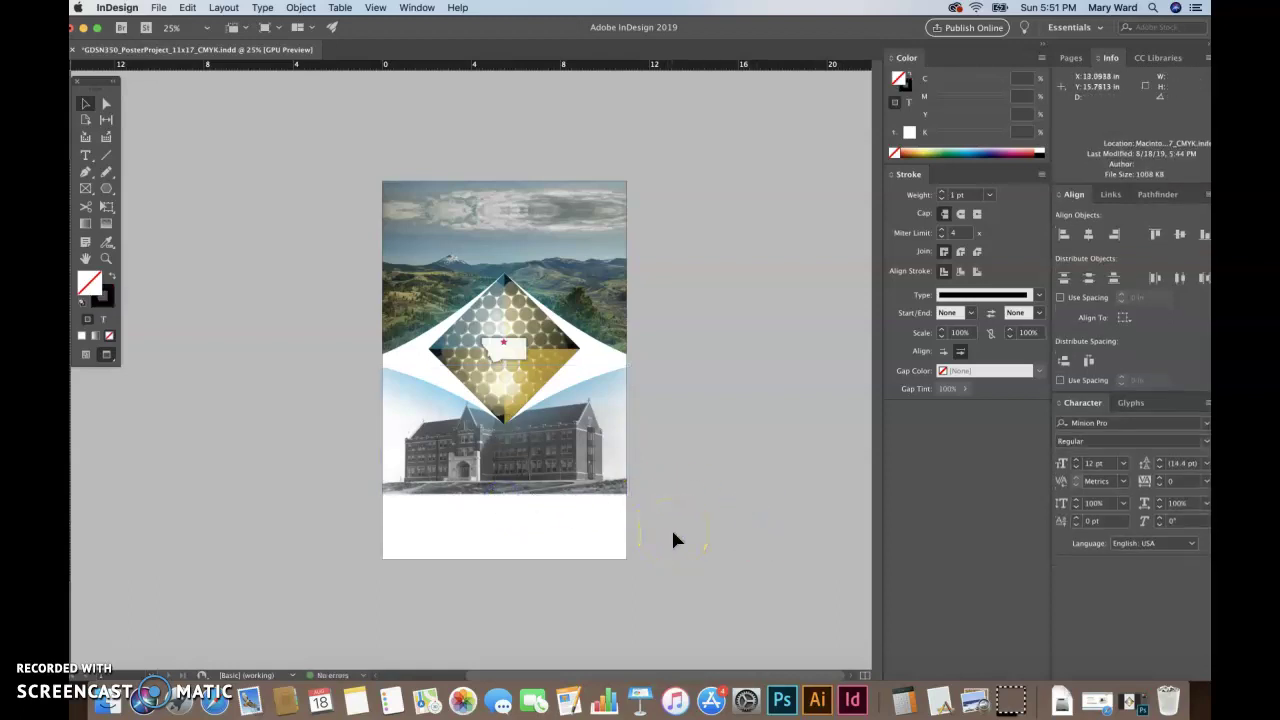
# - Delete the building photo and place the Alfred Jacob Miller buffalo hunt painting from the images folder near the page's left edge
pyautogui.click(618, 493)
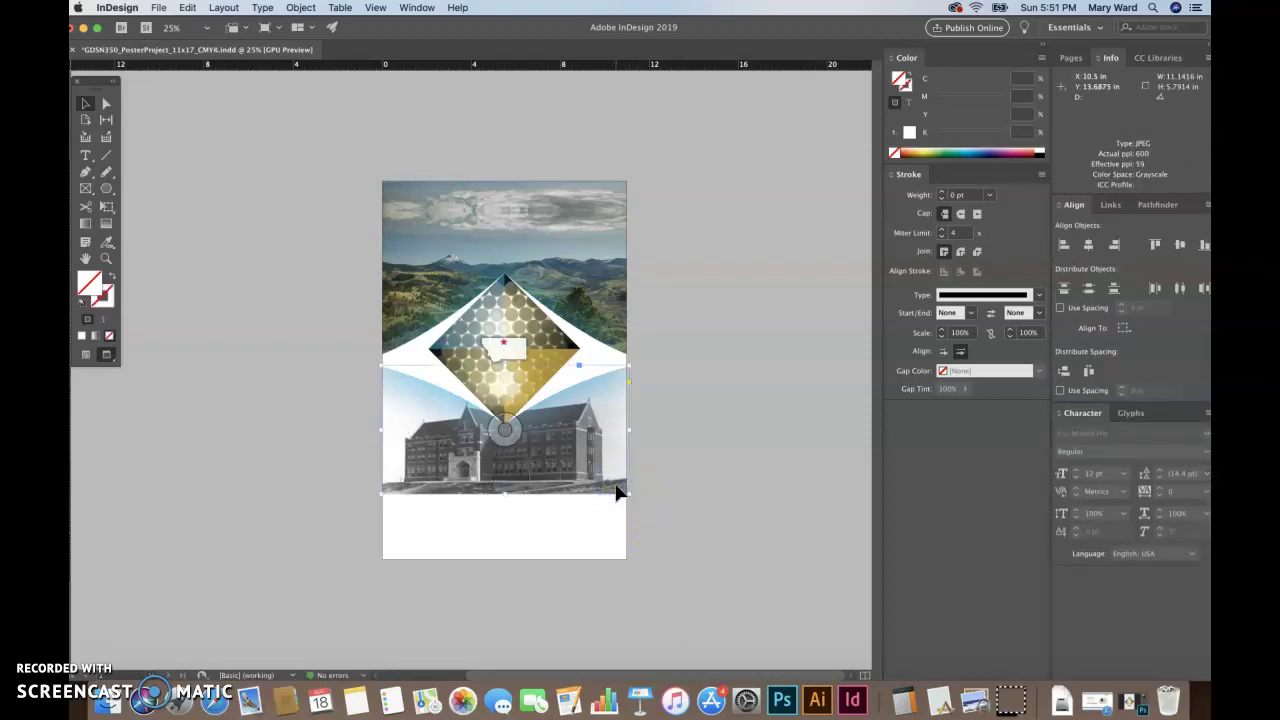
pyautogui.press('Delete')
pyautogui.press('super+d')
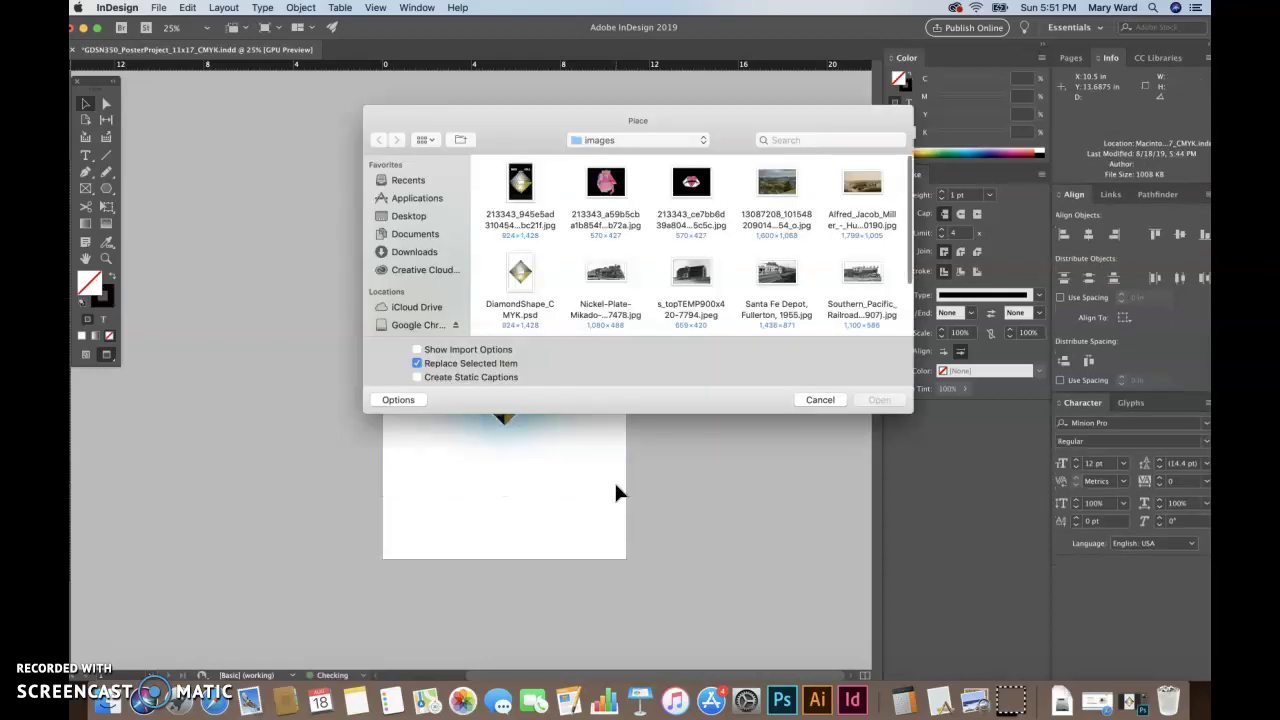
pyautogui.click(862, 185)
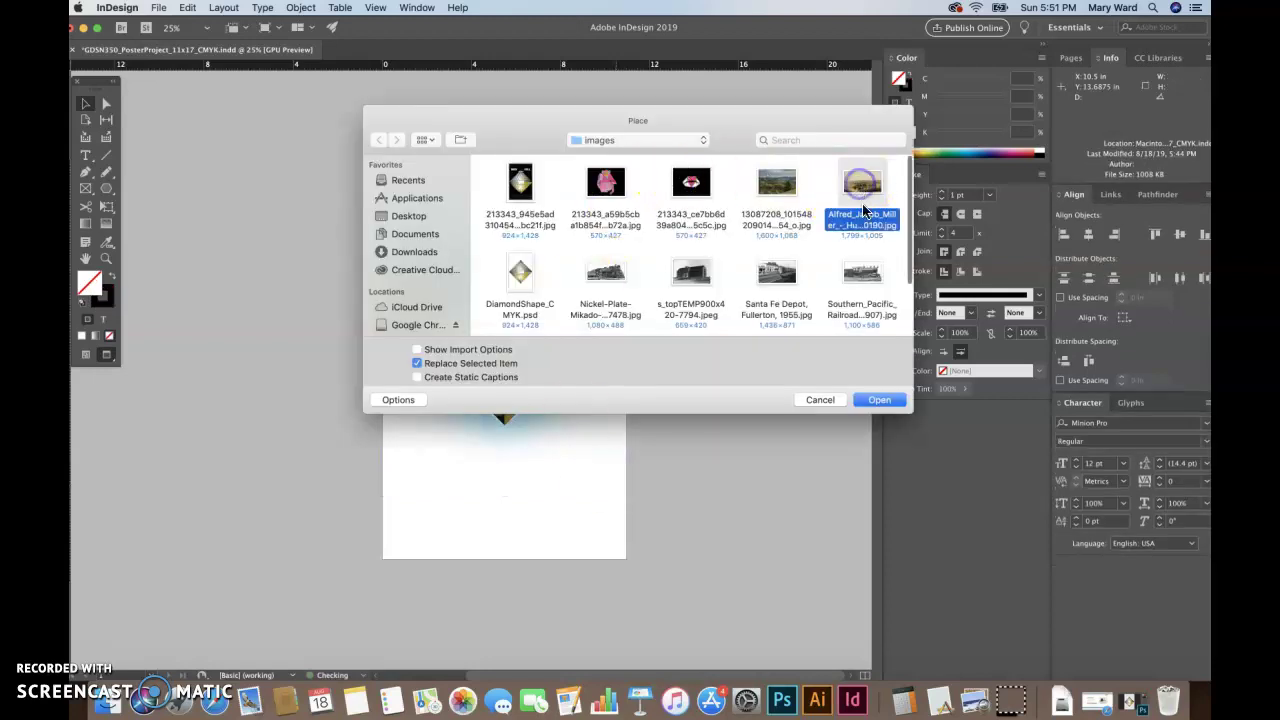
pyautogui.click(879, 399)
pyautogui.click(312, 377)
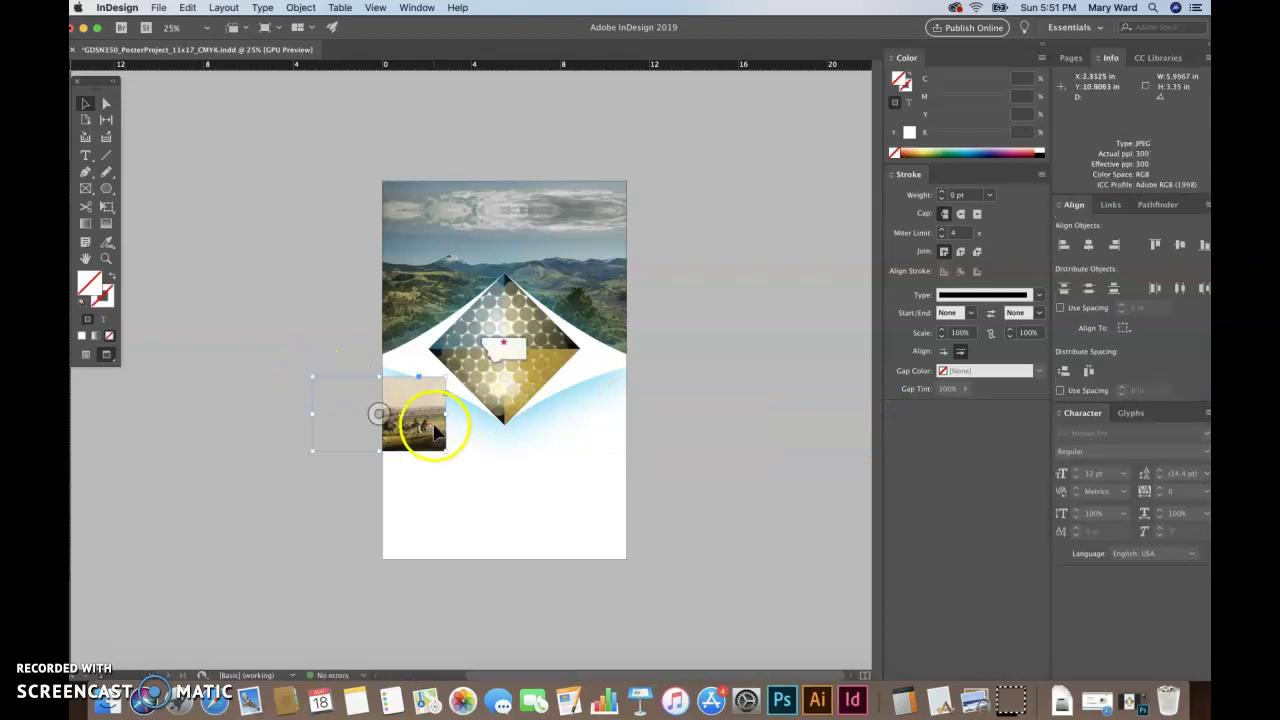
# - Scale the painting to about 11.29 × 6.31 in and raise it behind the diamond and white shape, covering the page width
pyautogui.moveTo(442, 450); pyautogui.dragTo(652, 520)
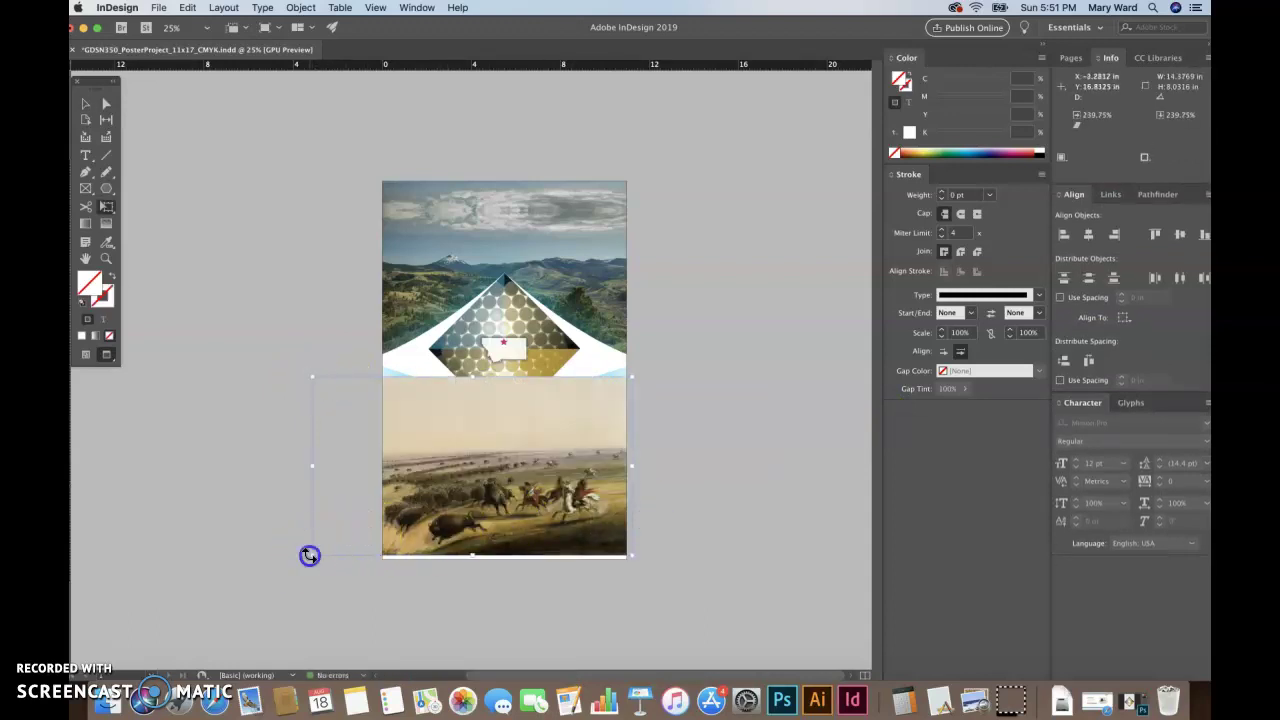
pyautogui.moveTo(313, 555); pyautogui.dragTo(376, 514)
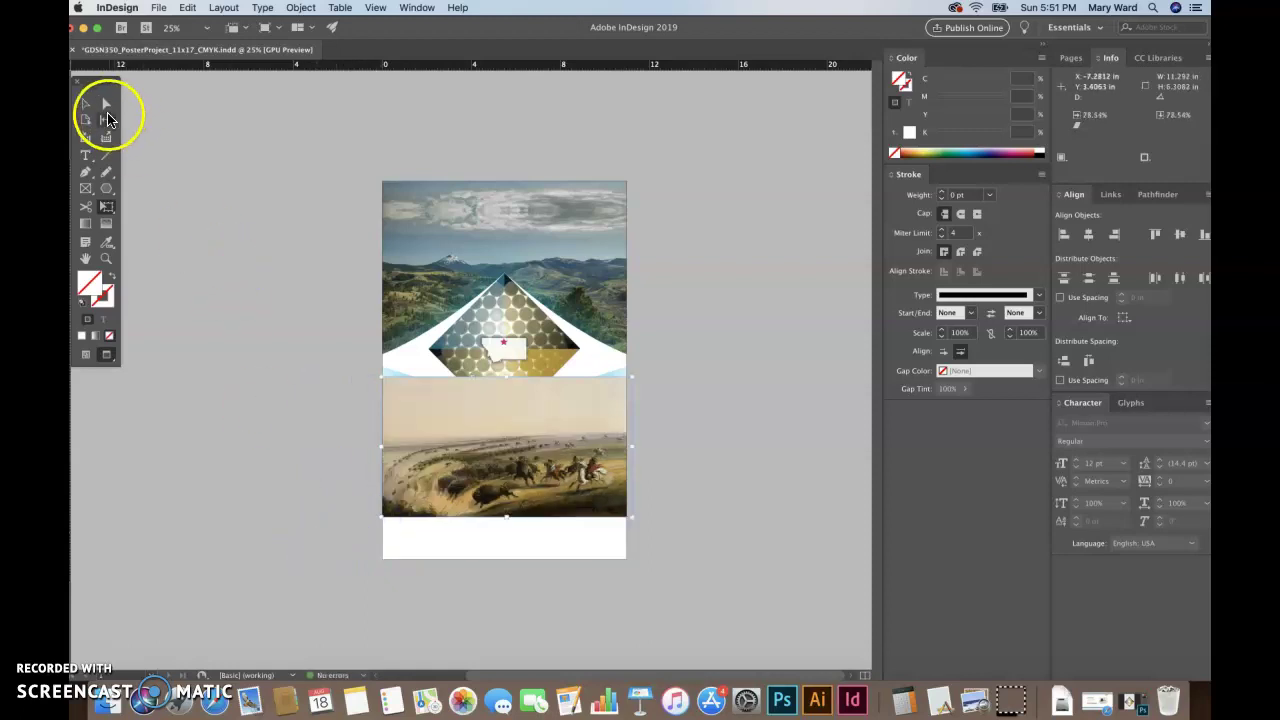
pyautogui.click(106, 104)
pyautogui.click(446, 429)
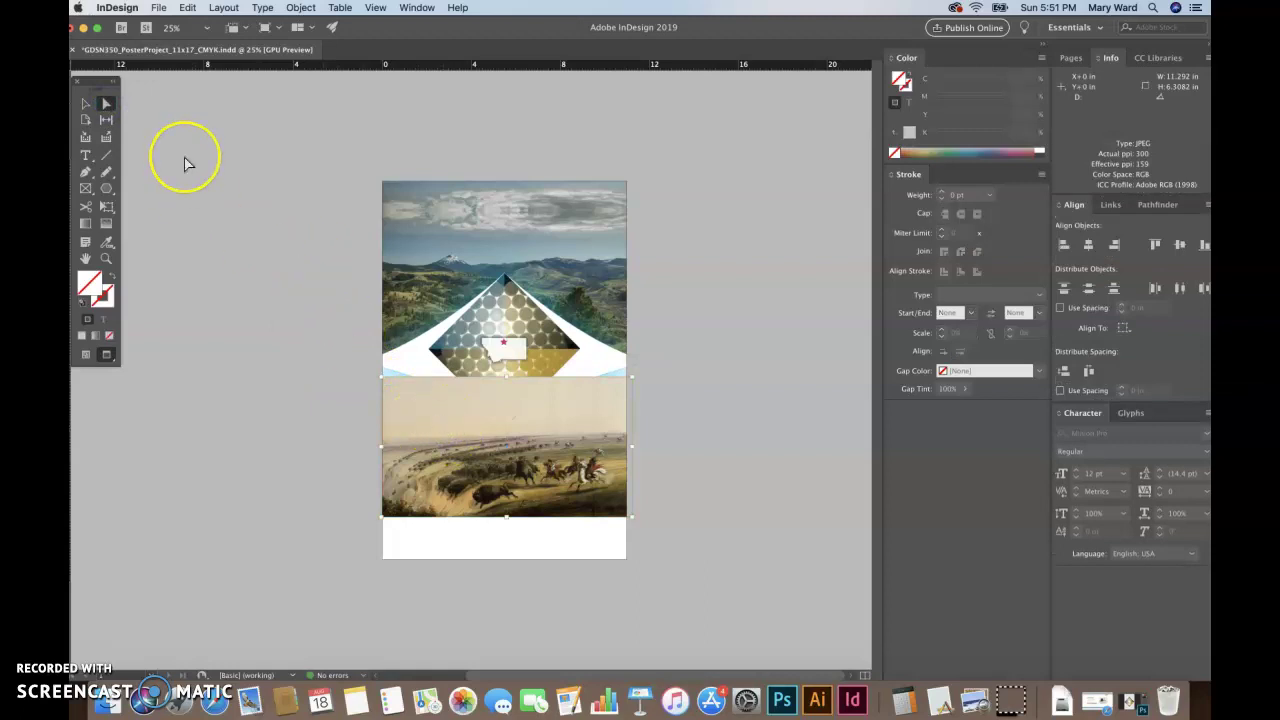
pyautogui.click(86, 104)
pyautogui.moveTo(451, 474); pyautogui.dragTo(450, 463)
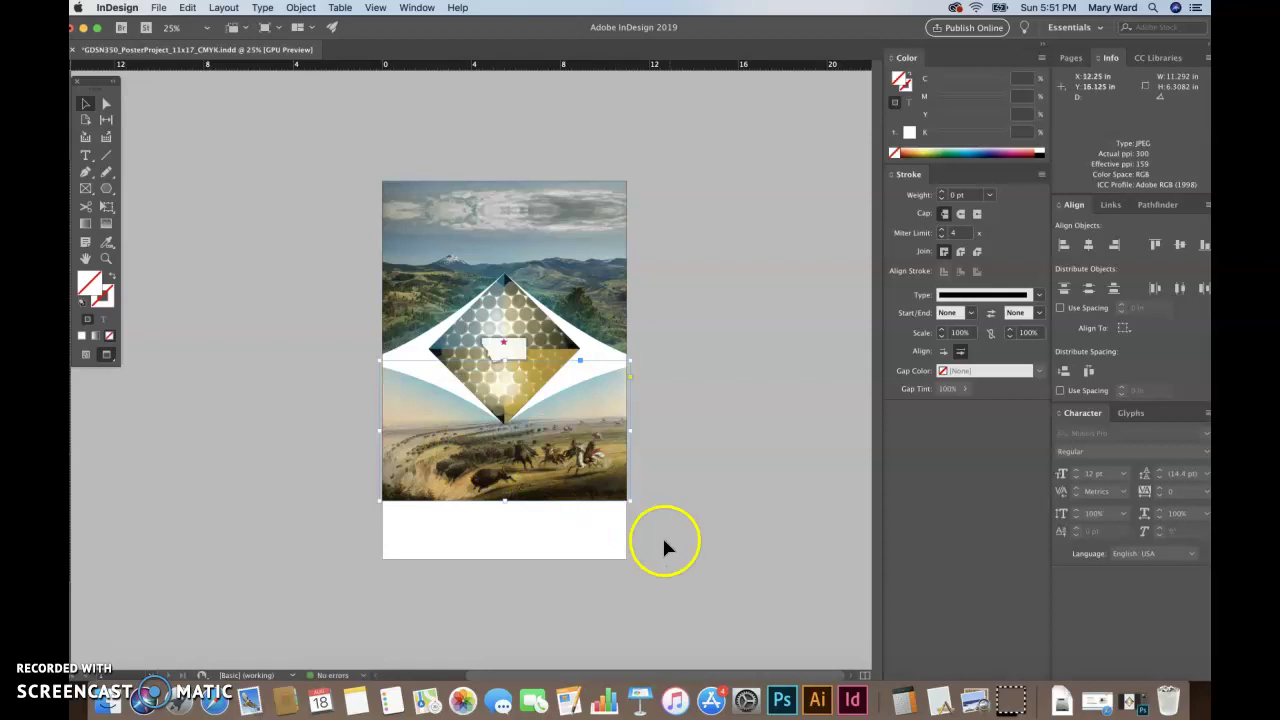
pyautogui.click(699, 535)
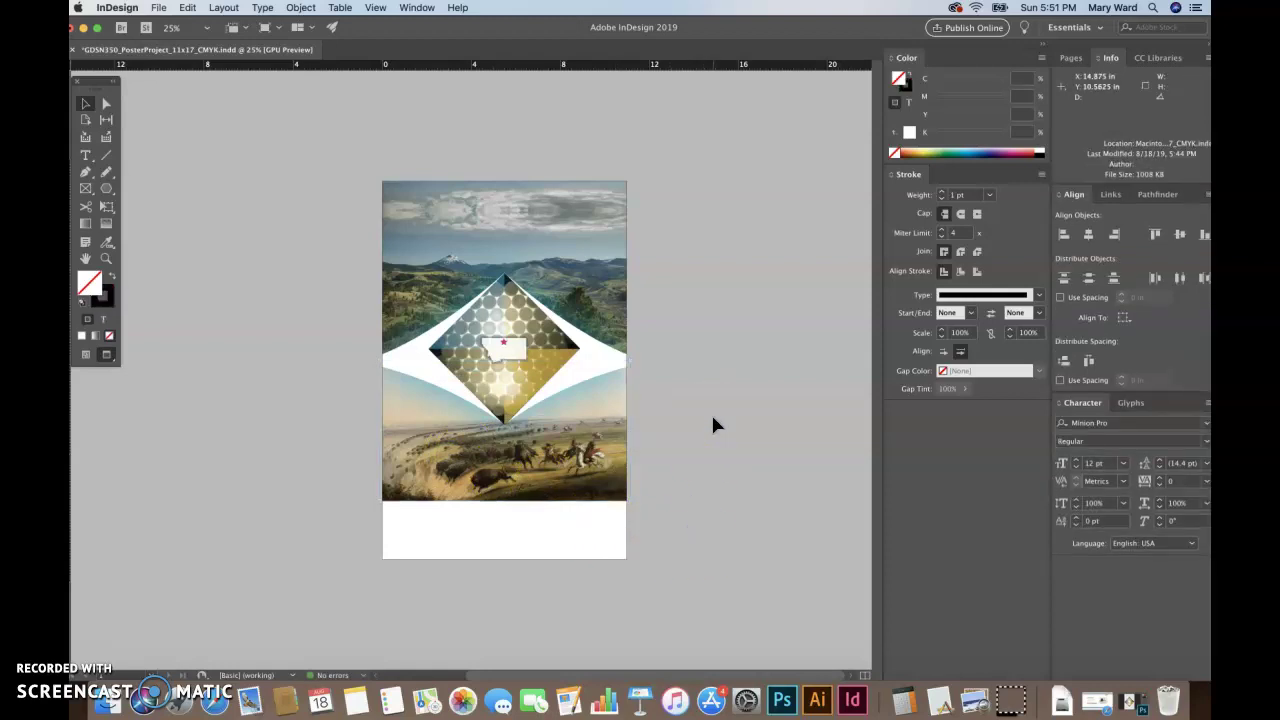
pyautogui.click(563, 470)
pyautogui.click(468, 430)
pyautogui.click(594, 470)
pyautogui.click(588, 281)
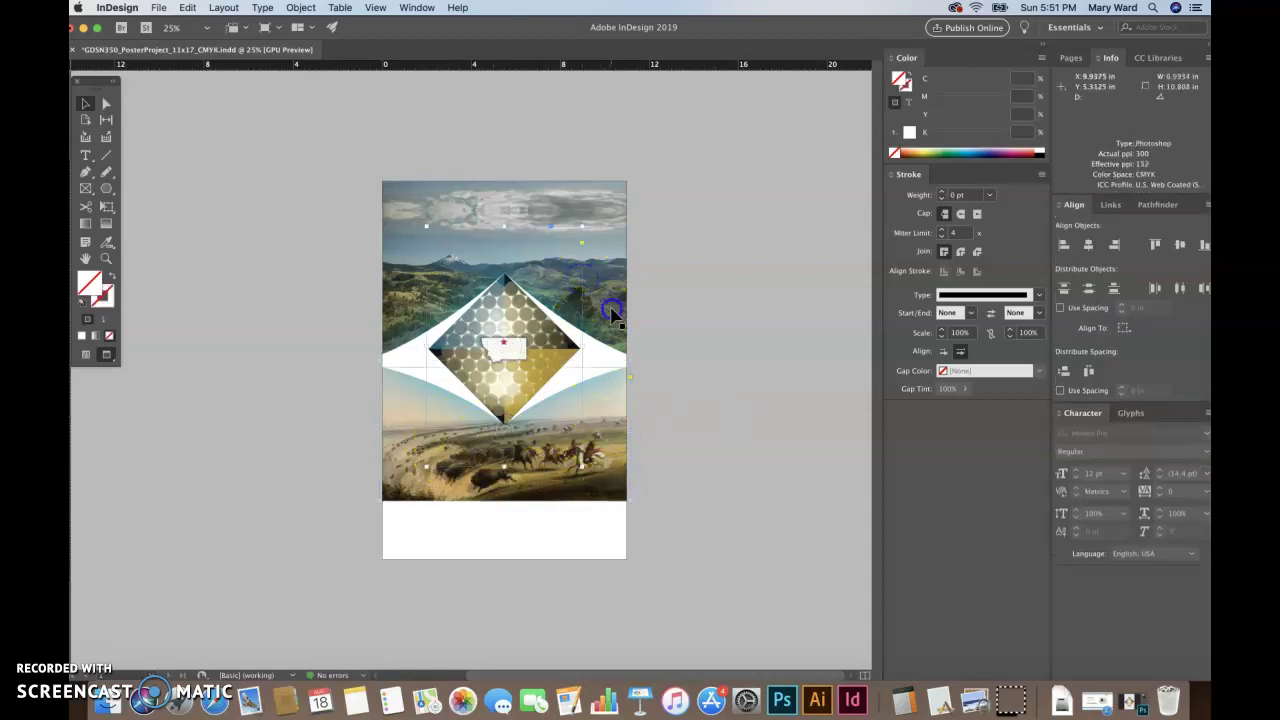
pyautogui.click(655, 381)
pyautogui.click(600, 463)
pyautogui.click(660, 518)
# - Place the Southern Pacific Railroad photo, about 5.5 × 2.93 in, over the lower-left part of the painting
pyautogui.press('super+d')
pyautogui.click(603, 278)
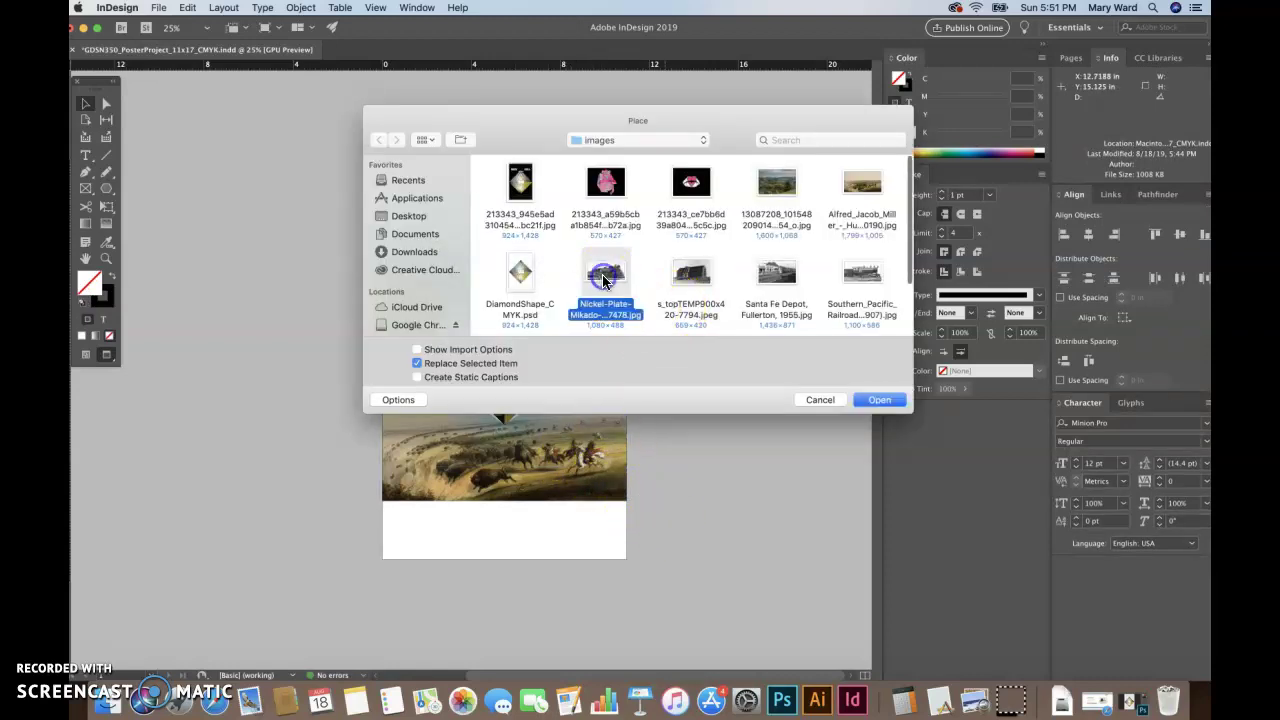
pyautogui.click(862, 276)
pyautogui.click(867, 403)
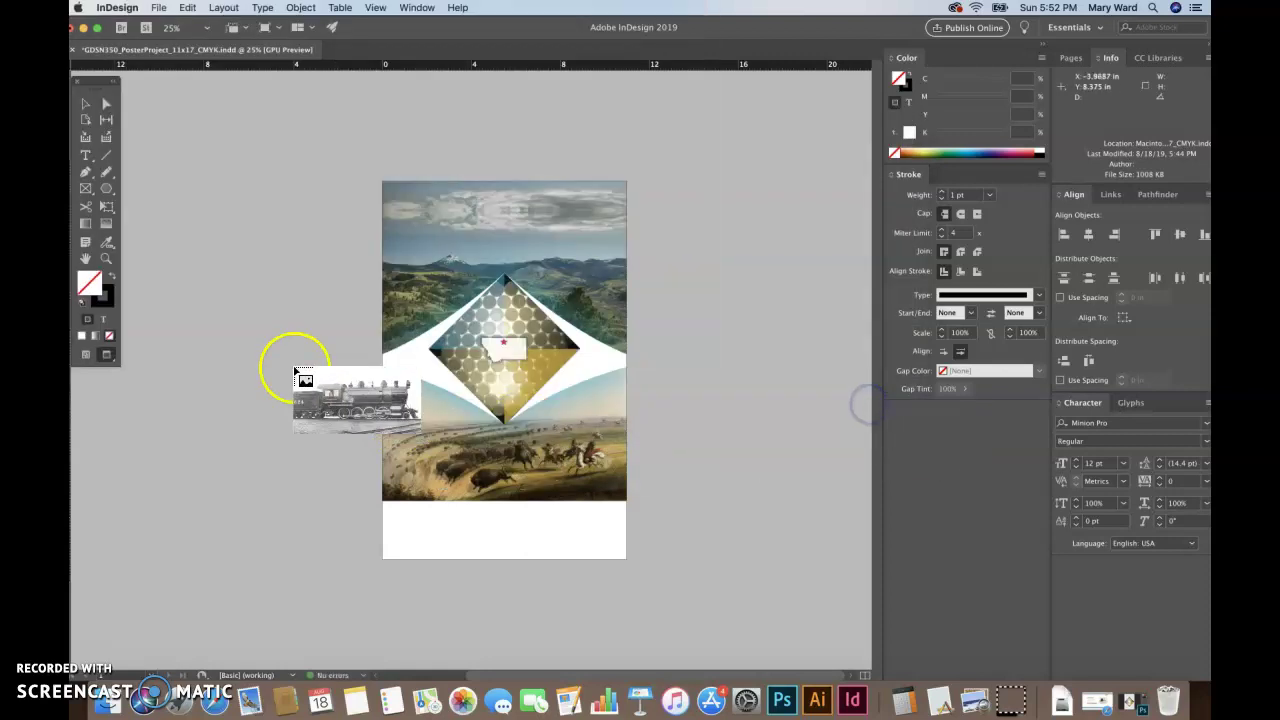
pyautogui.moveTo(282, 367); pyautogui.dragTo(495, 494)
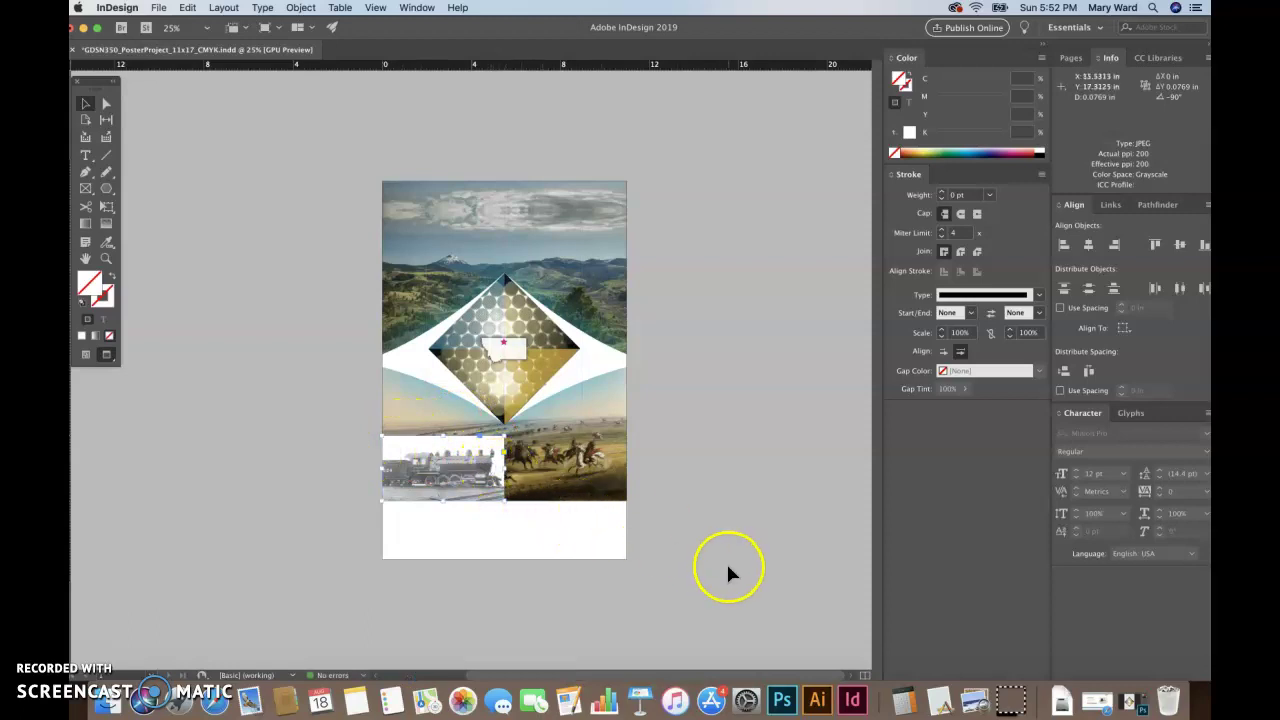
# - Check the locomotive photo's content inside its frame and delete the photo from the page
pyautogui.click(106, 104)
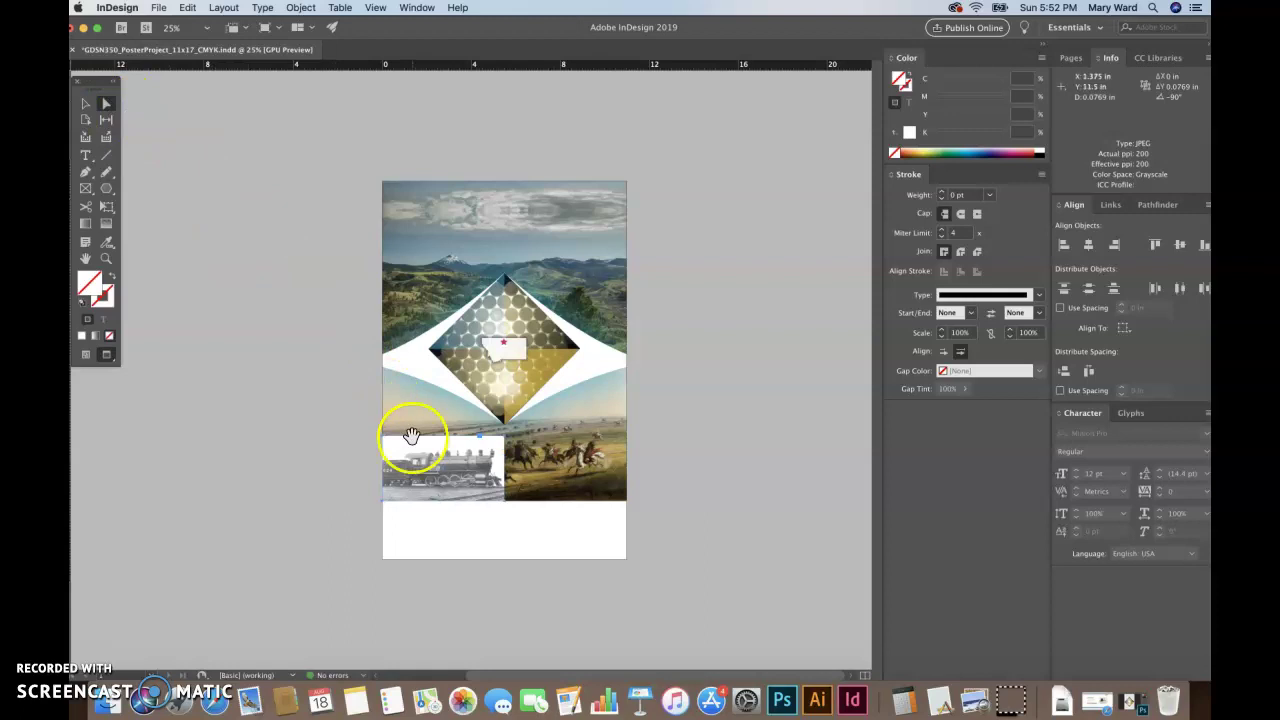
pyautogui.click(430, 466)
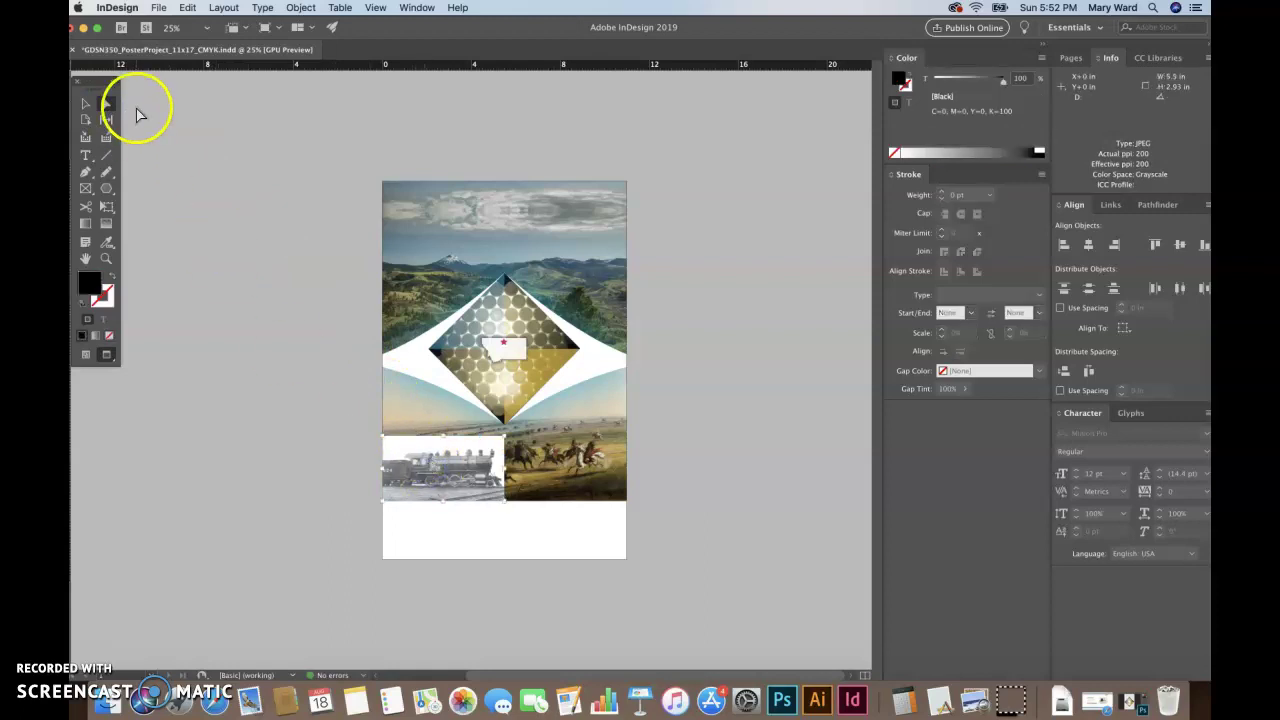
pyautogui.click(86, 103)
pyautogui.click(240, 302)
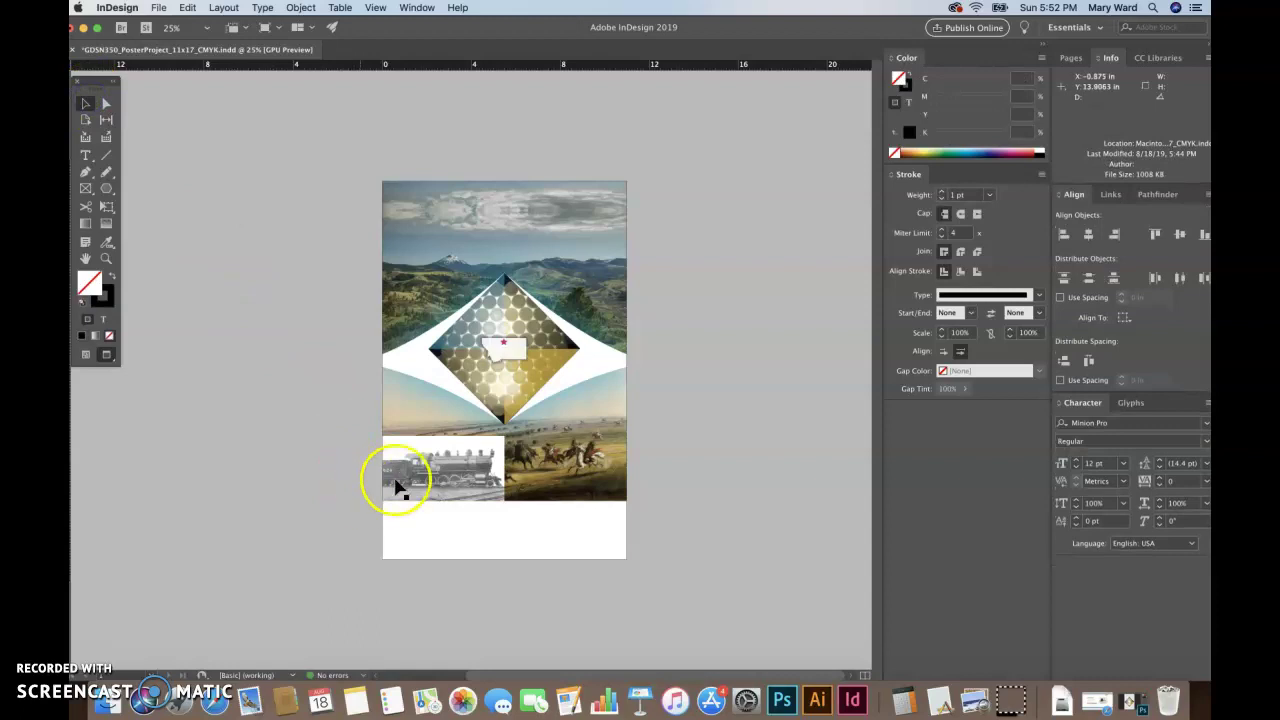
pyautogui.click(453, 468)
pyautogui.press('Delete')
# - Move all the artwork slightly up the page and deselect it
pyautogui.click(515, 473)
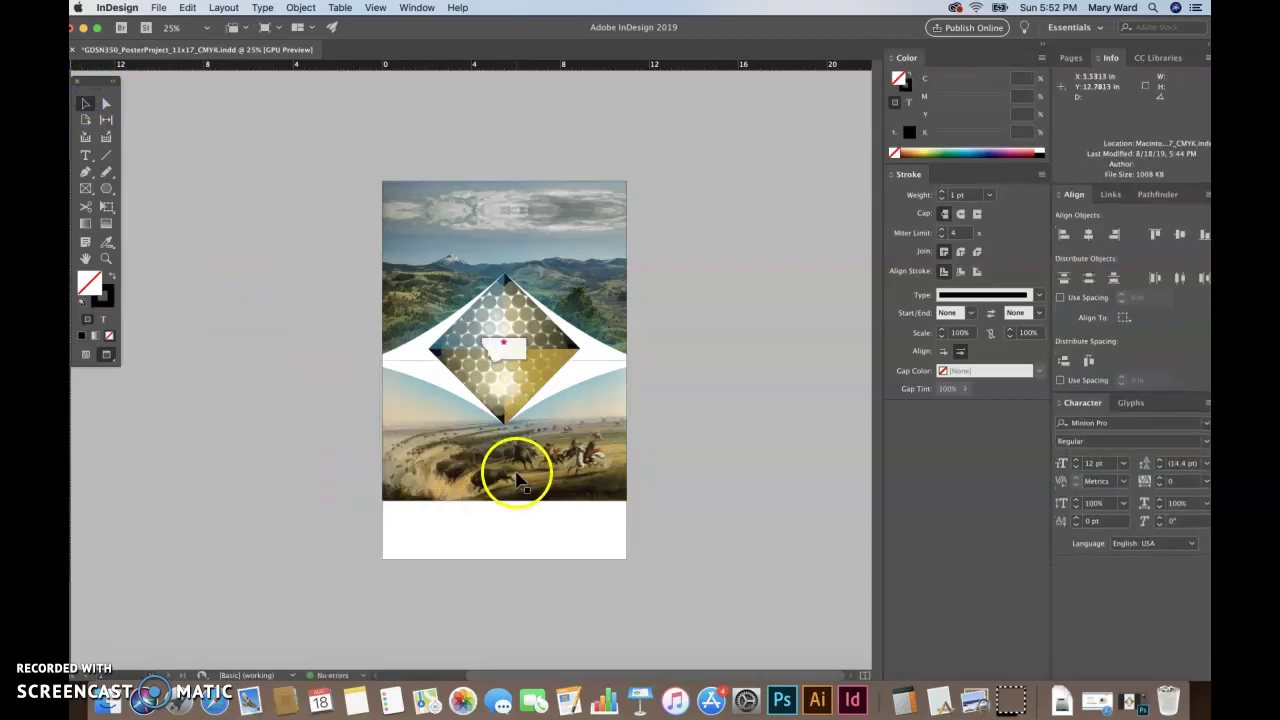
pyautogui.click(630, 558)
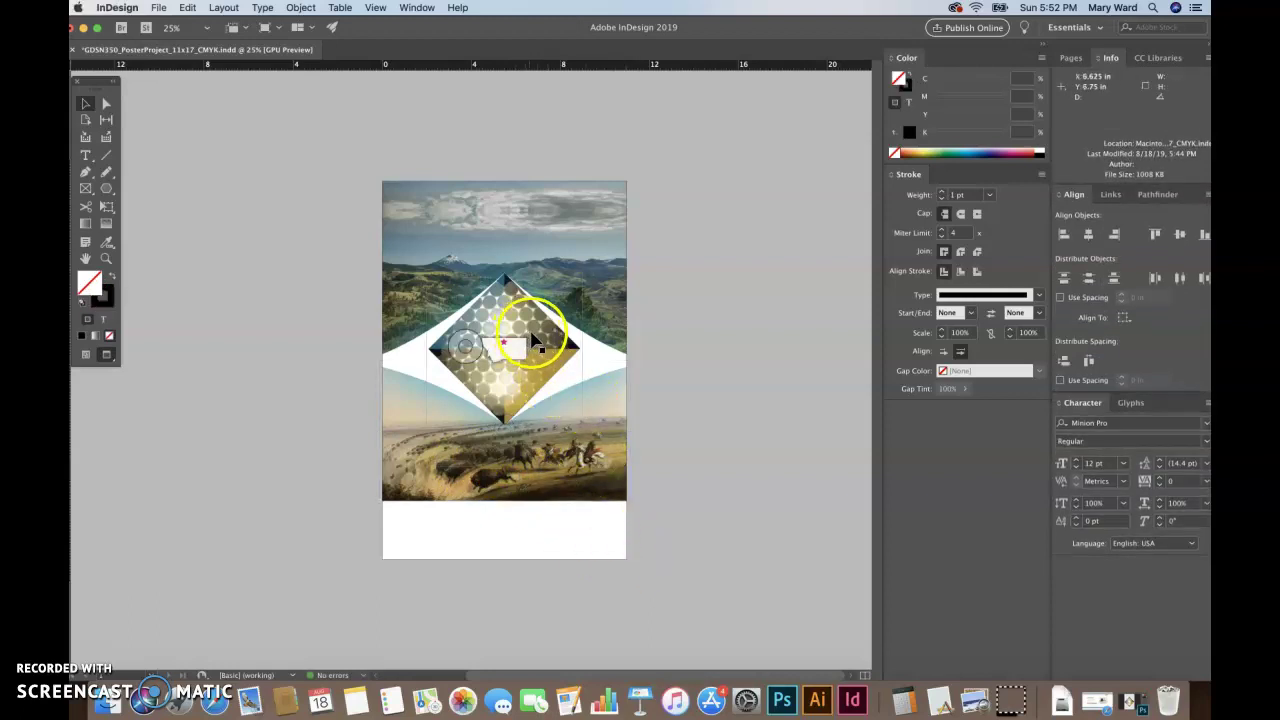
pyautogui.press('super+a')
pyautogui.hotkey('shift', 'Up')
pyautogui.hotkey('shift', 'Up')
pyautogui.hotkey('shift', 'Up')
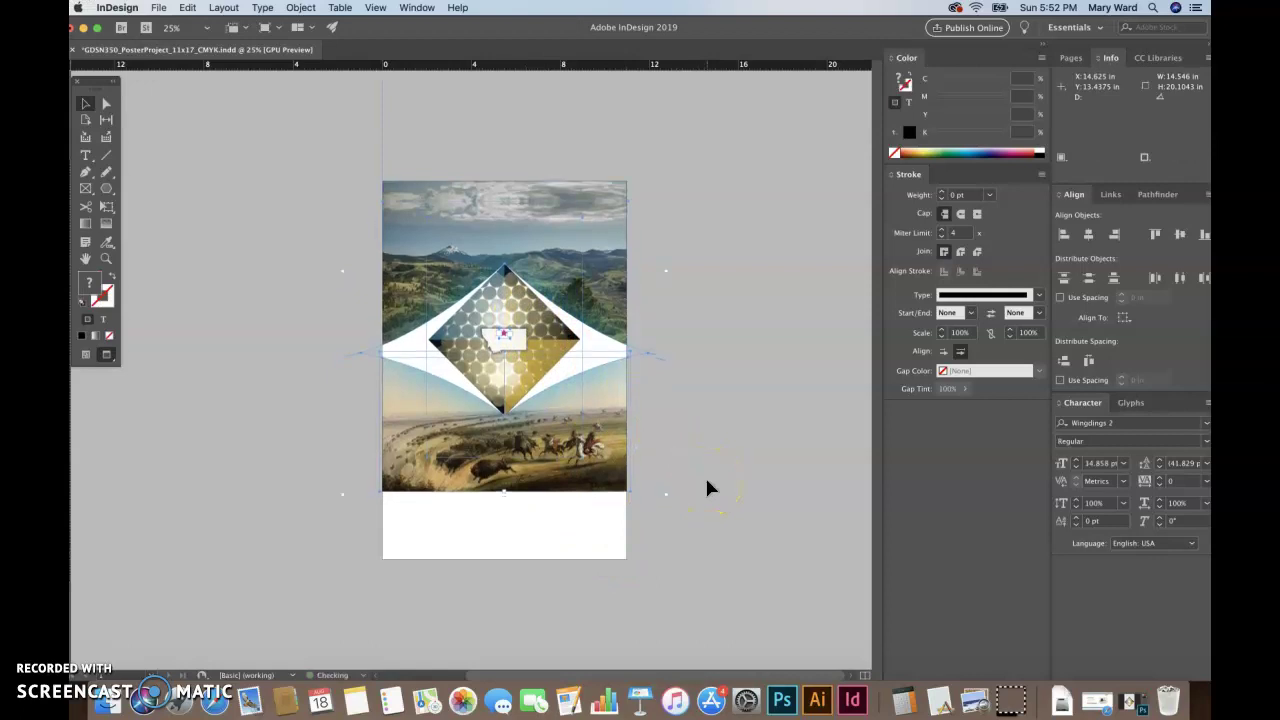
pyautogui.click(752, 480)
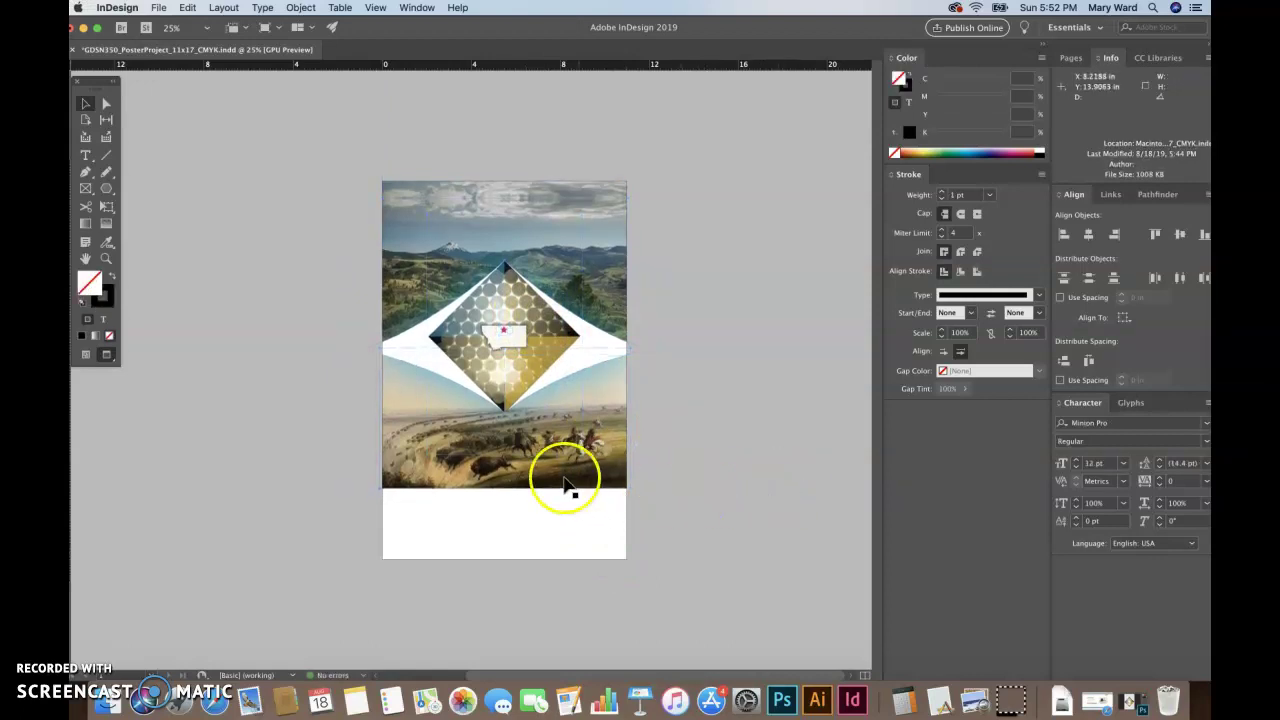
pyautogui.click(735, 476)
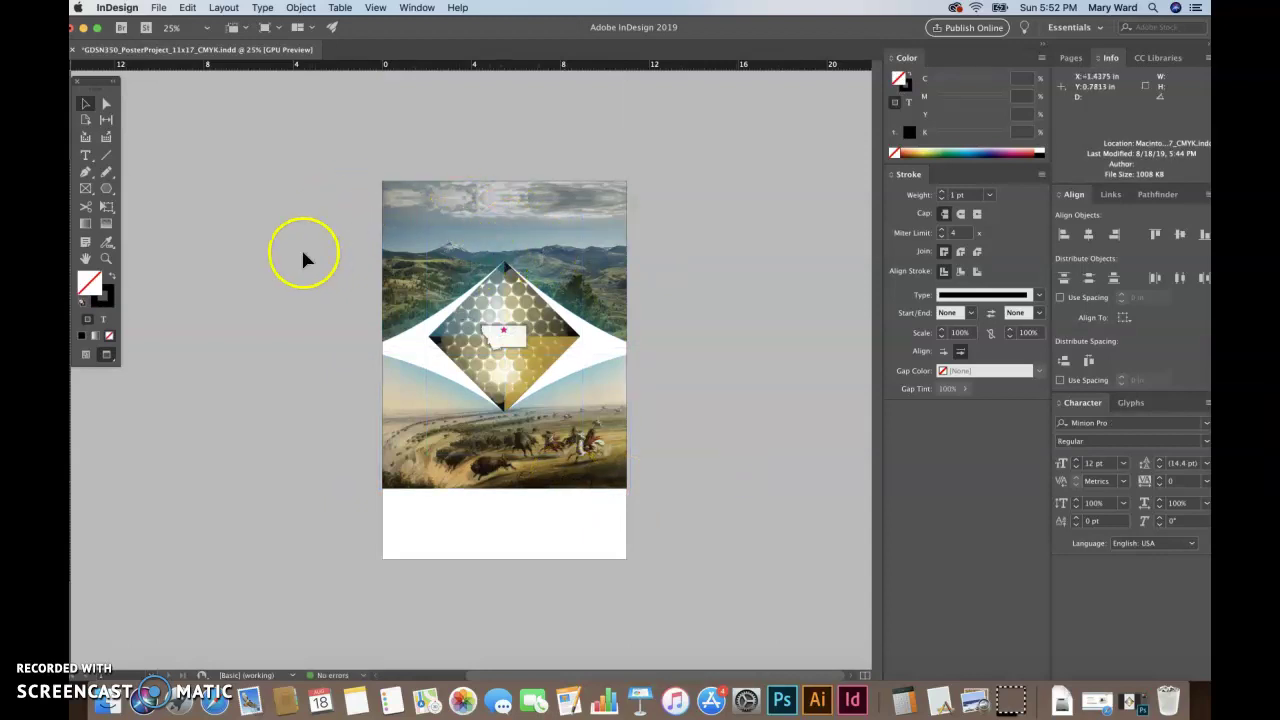
# - Add a text frame about 10.25 × 3.77 in across the upper sky with the title "Graphic Design at MSU-Northern"
pyautogui.click(85, 155)
pyautogui.moveTo(401, 195); pyautogui.dragTo(622, 276)
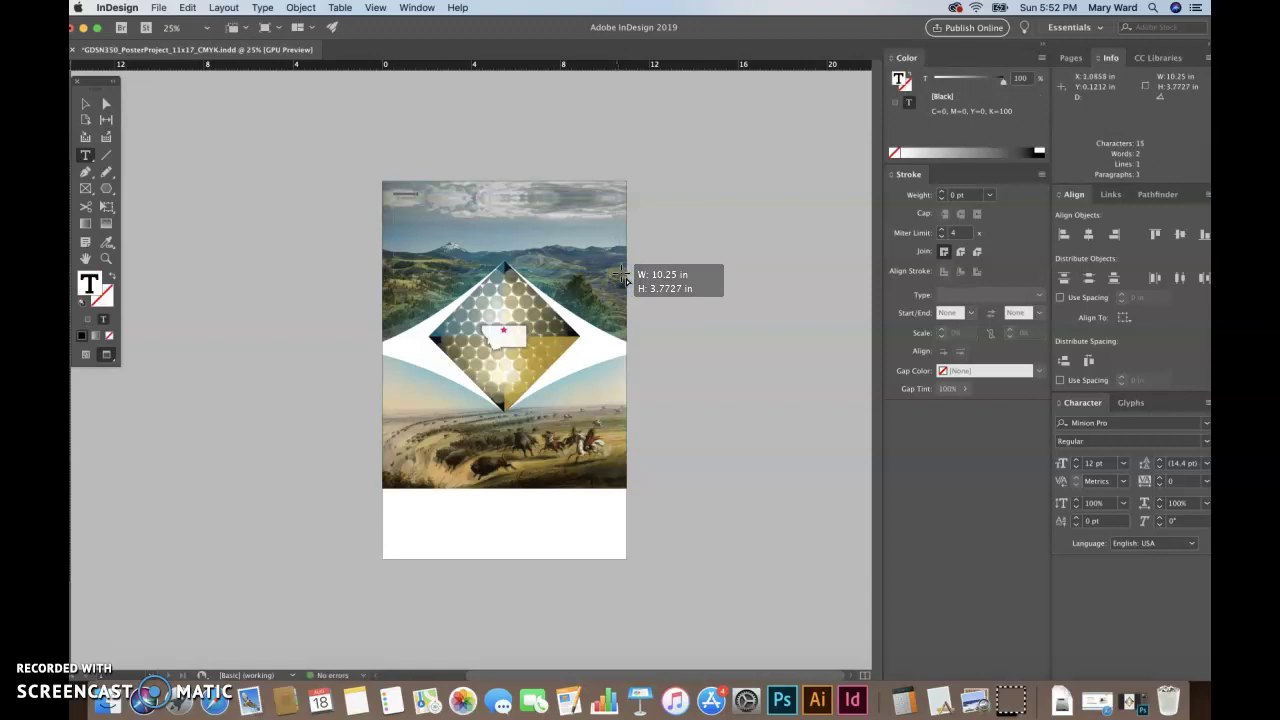
pyautogui.press('super+1')
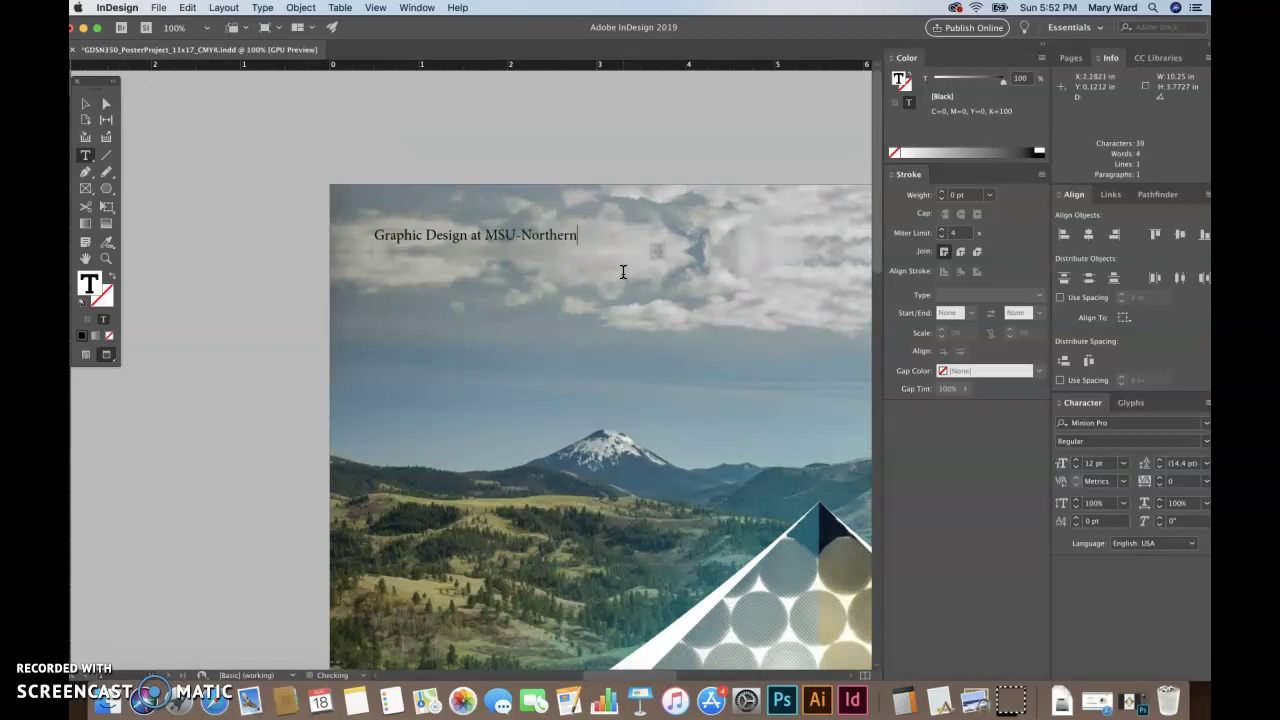
# - Enlarge the whole title text to 48 pt with the entire page in view
pyautogui.press('super+a')
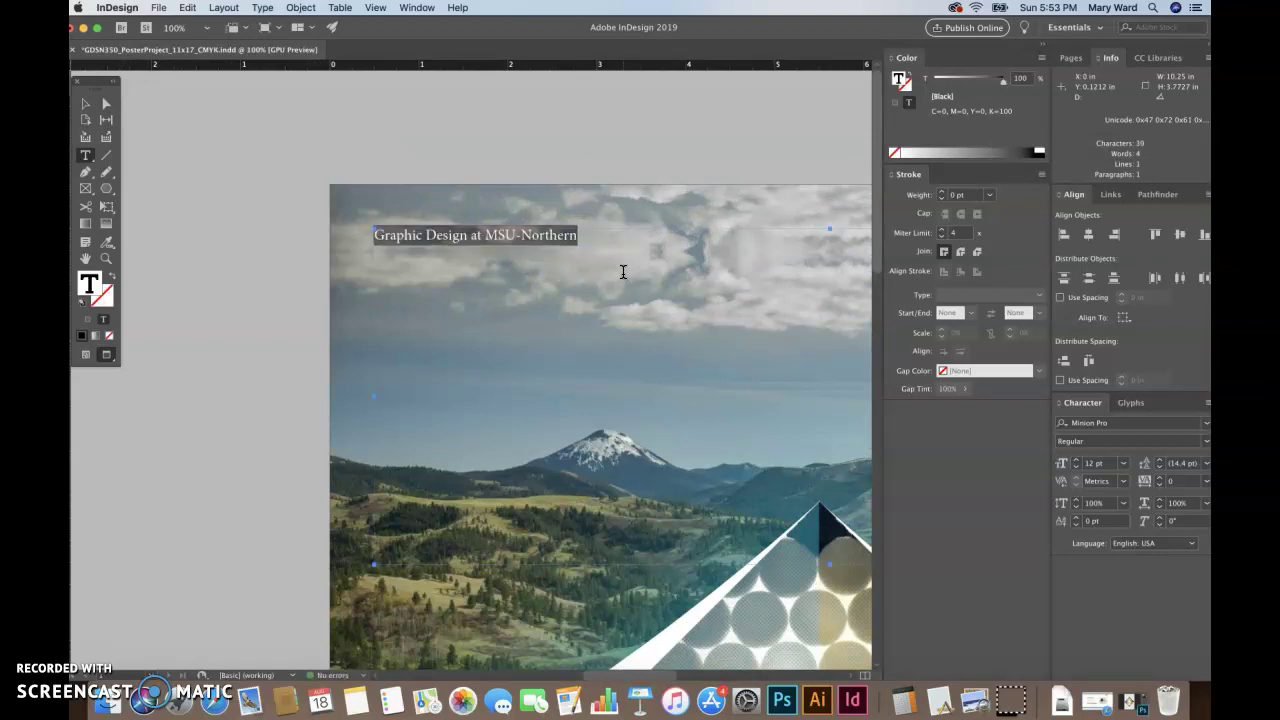
pyautogui.press('super+0')
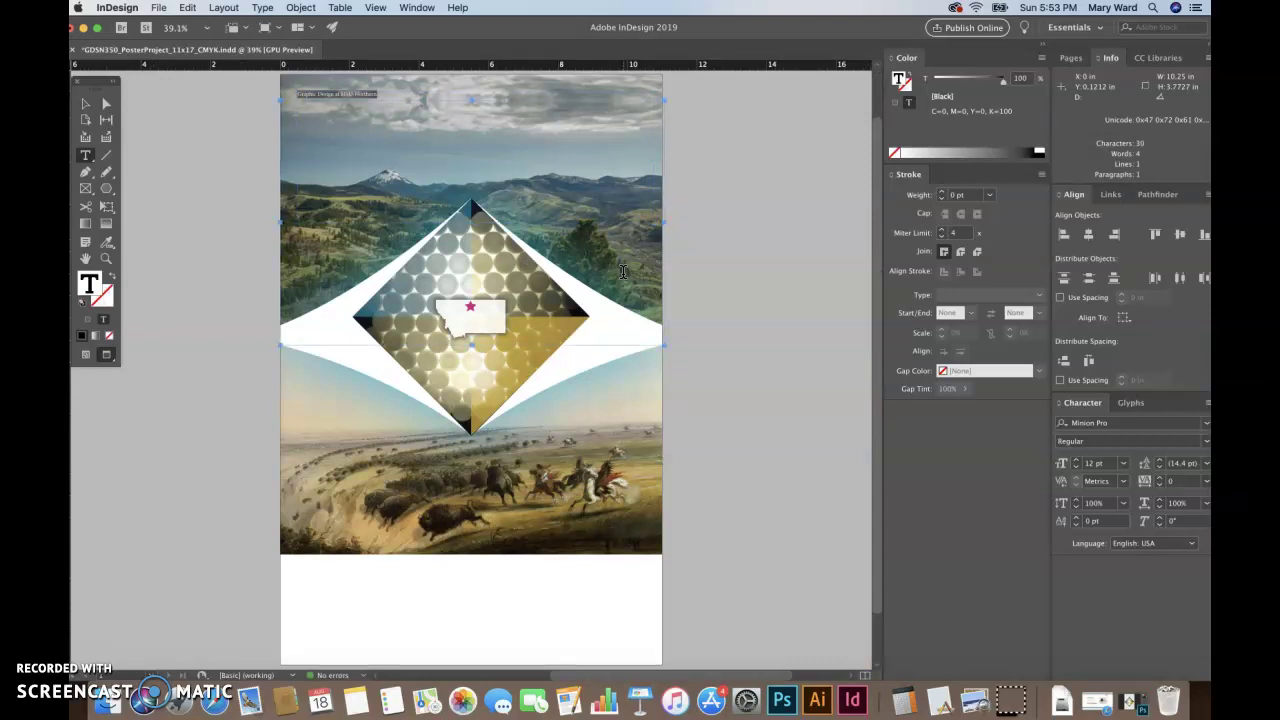
pyautogui.press('super+shift+period')
pyautogui.press('super+shift+period')
pyautogui.press('super+shift+period')
pyautogui.press('super+shift+period')
pyautogui.press('super+shift+period')
pyautogui.press('super+shift+period')
pyautogui.press('super+shift+period')
pyautogui.press('super+shift+period')
pyautogui.press('super+shift+period')
pyautogui.press('super+shift+period')
pyautogui.press('super+shift+period')
pyautogui.press('super+shift+period')
pyautogui.press('super+shift+period')
pyautogui.press('super+shift+period')
pyautogui.press('super+shift+period')
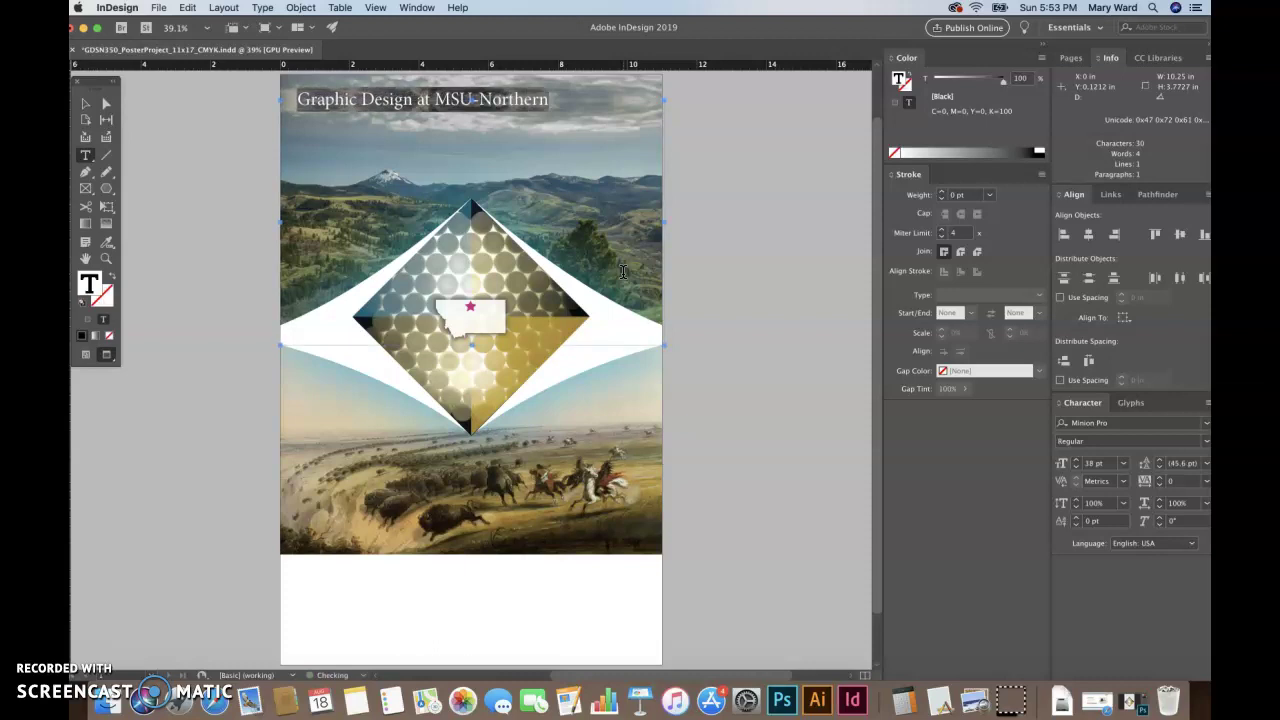
pyautogui.press('super+shift+period')
pyautogui.press('super+shift+period')
pyautogui.press('super+shift+period')
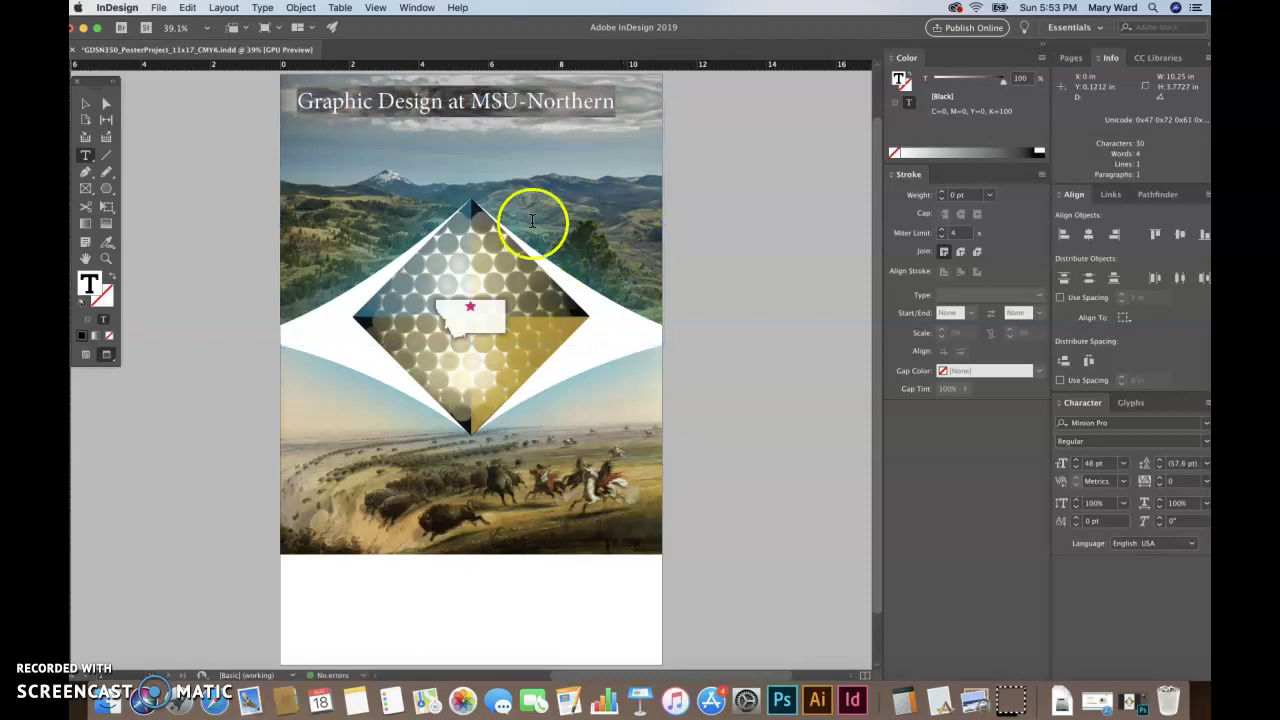
# - Set the title's font size to 49 pt and its leading to 59 pt
pyautogui.click(1085, 404)
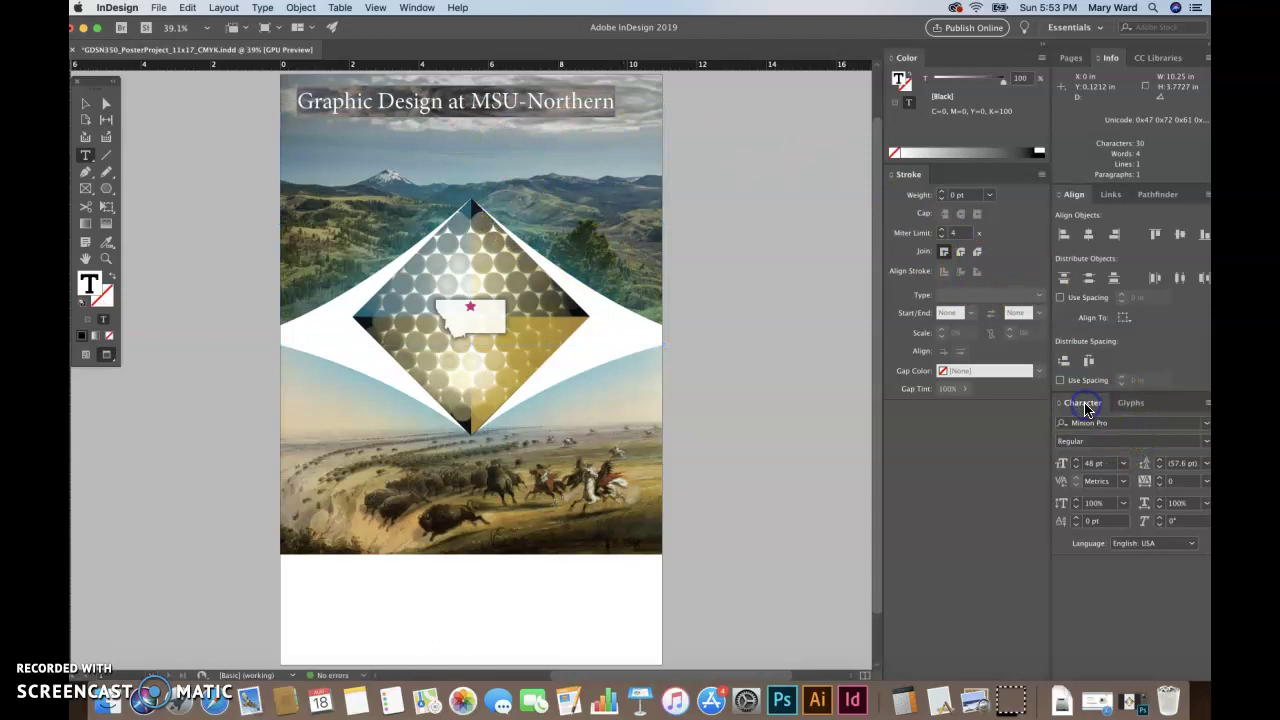
pyautogui.click(1162, 463)
pyautogui.click(1075, 461)
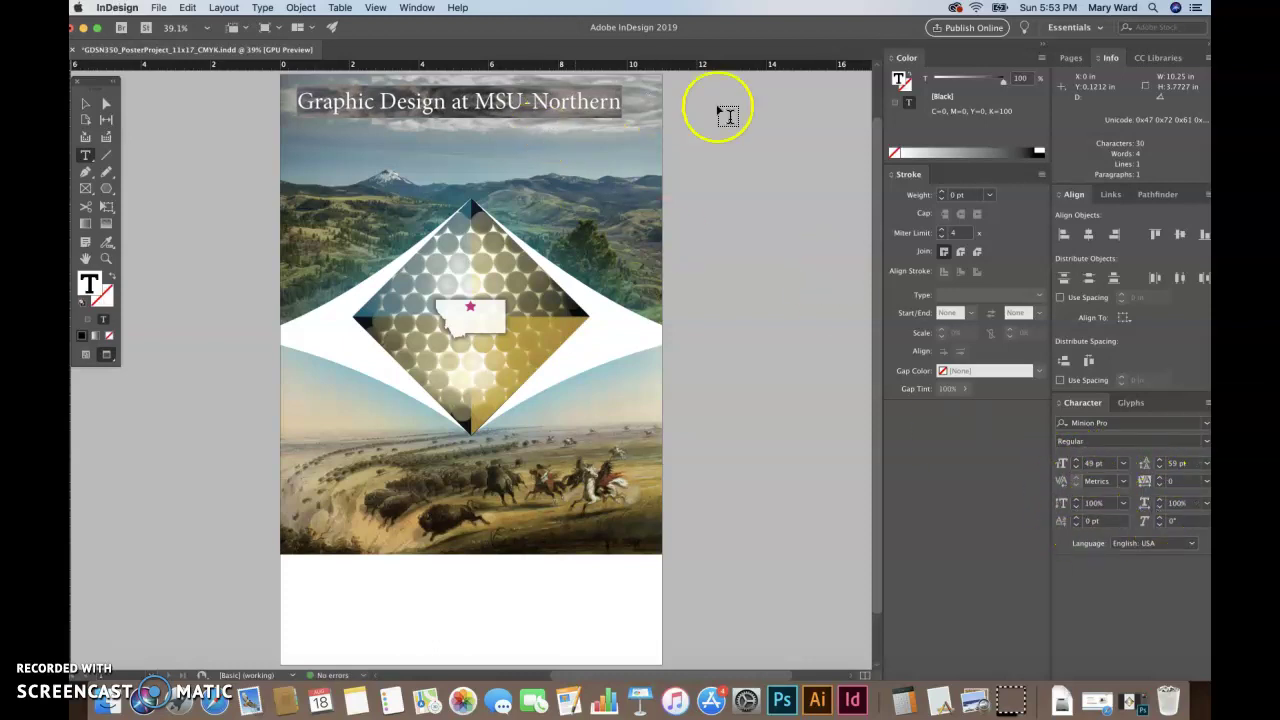
# - Set the title's font to Arial Black
pyautogui.click(1090, 405)
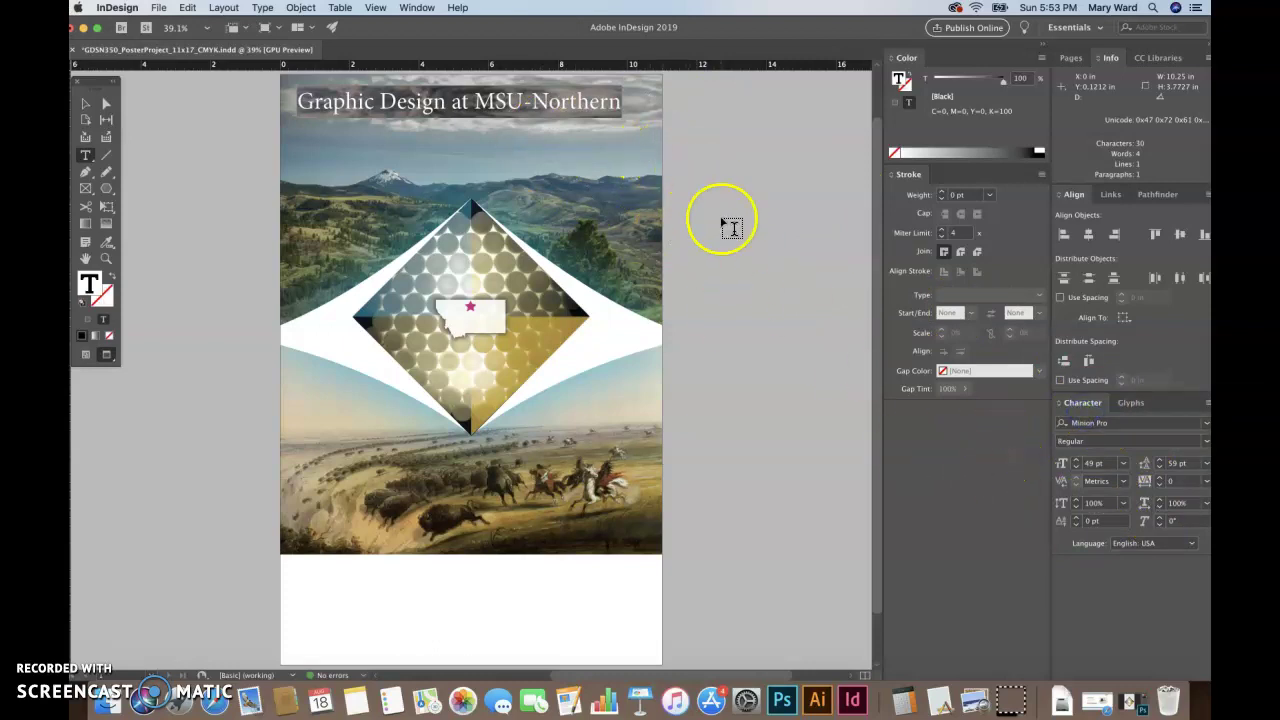
pyautogui.click(1206, 425)
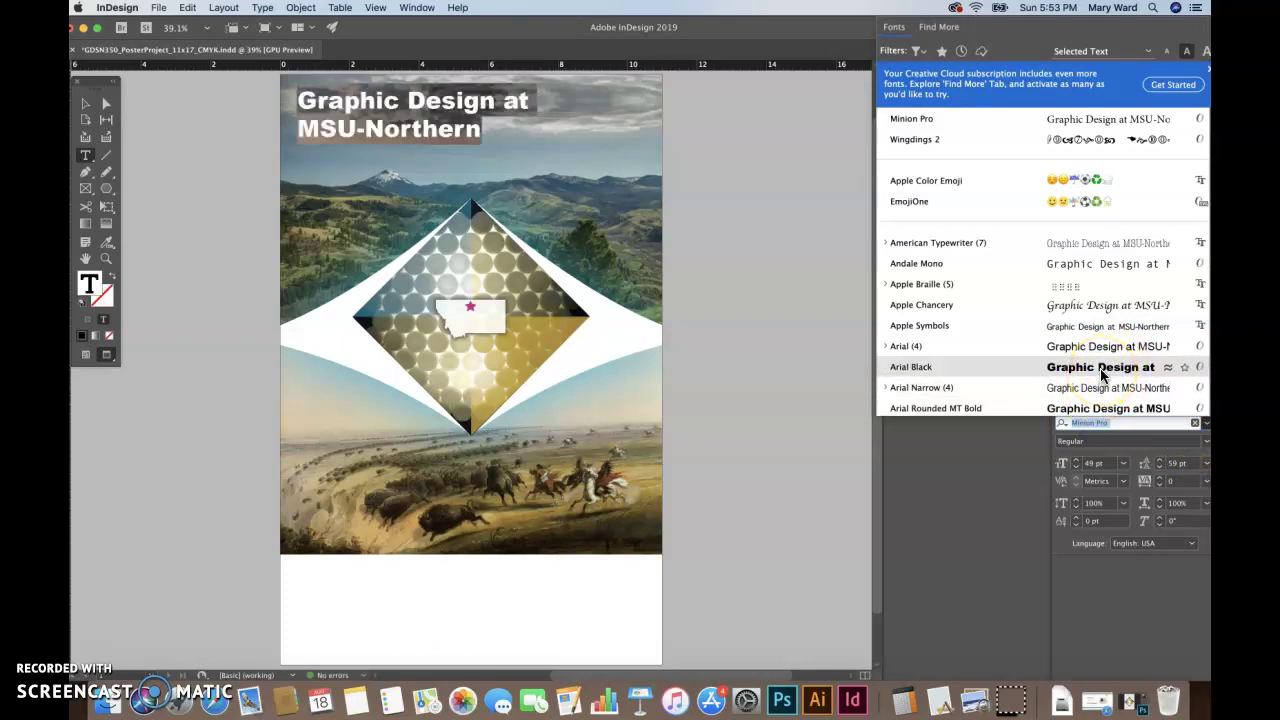
pyautogui.click(1101, 370)
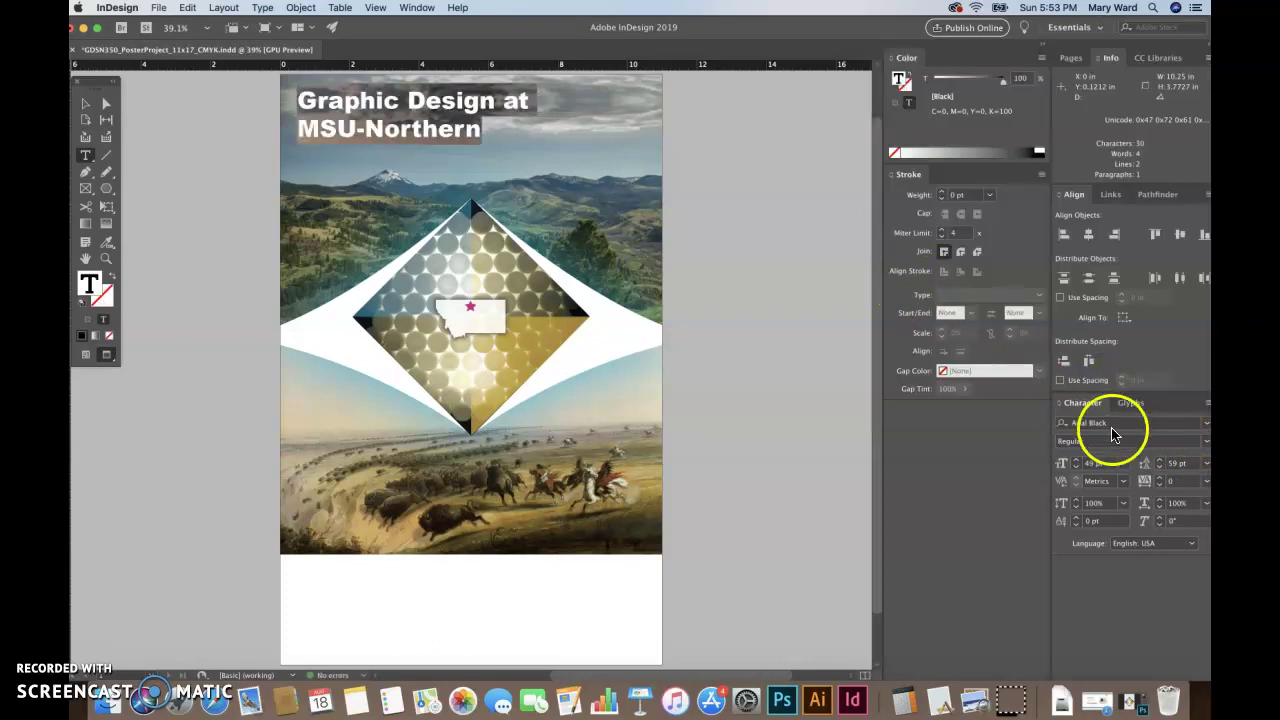
# - Change the font of the selected title text to Impact
pyautogui.click(1205, 428)
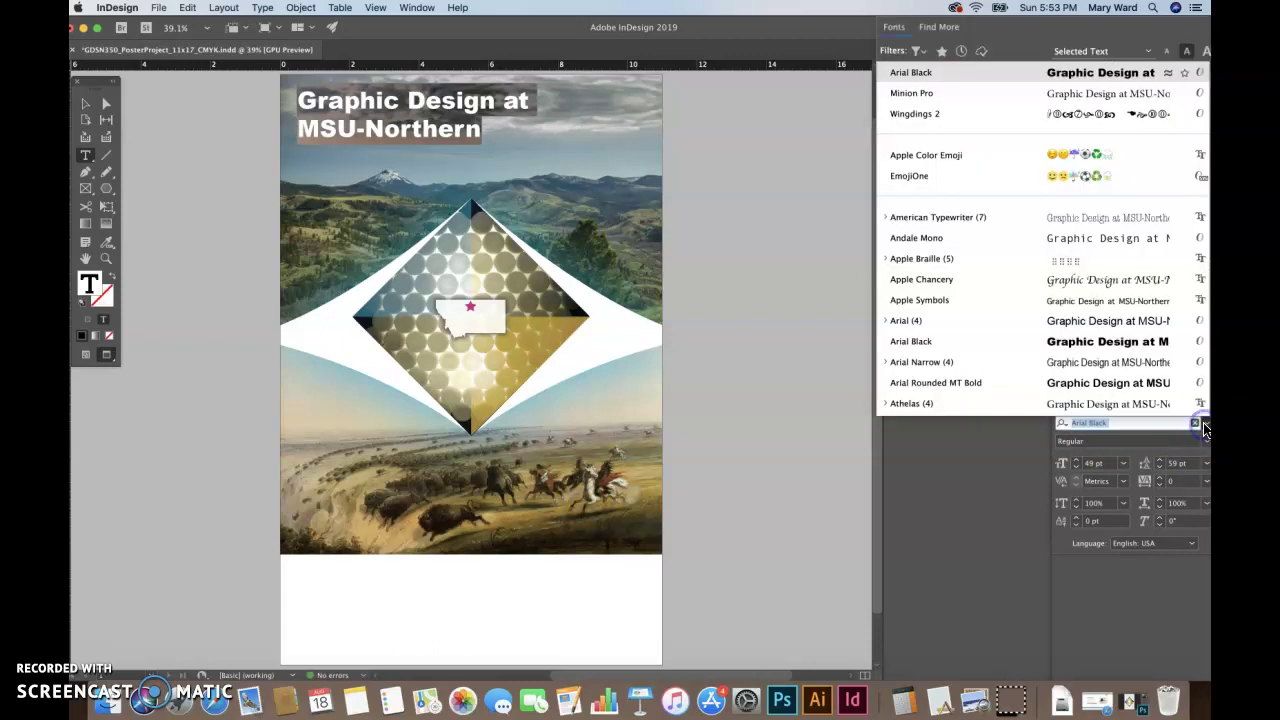
pyautogui.scroll(-4, 1105, 315)
pyautogui.scroll(-4, 1104, 316)
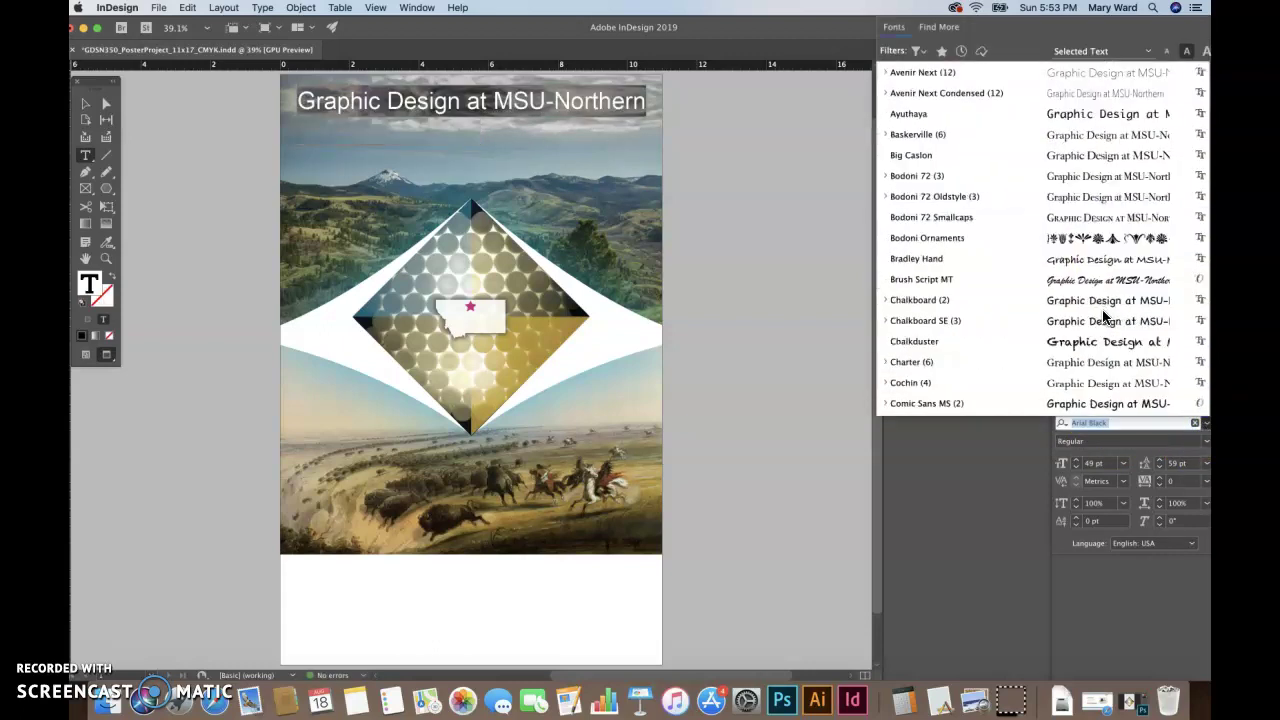
pyautogui.scroll(-5, 1105, 316)
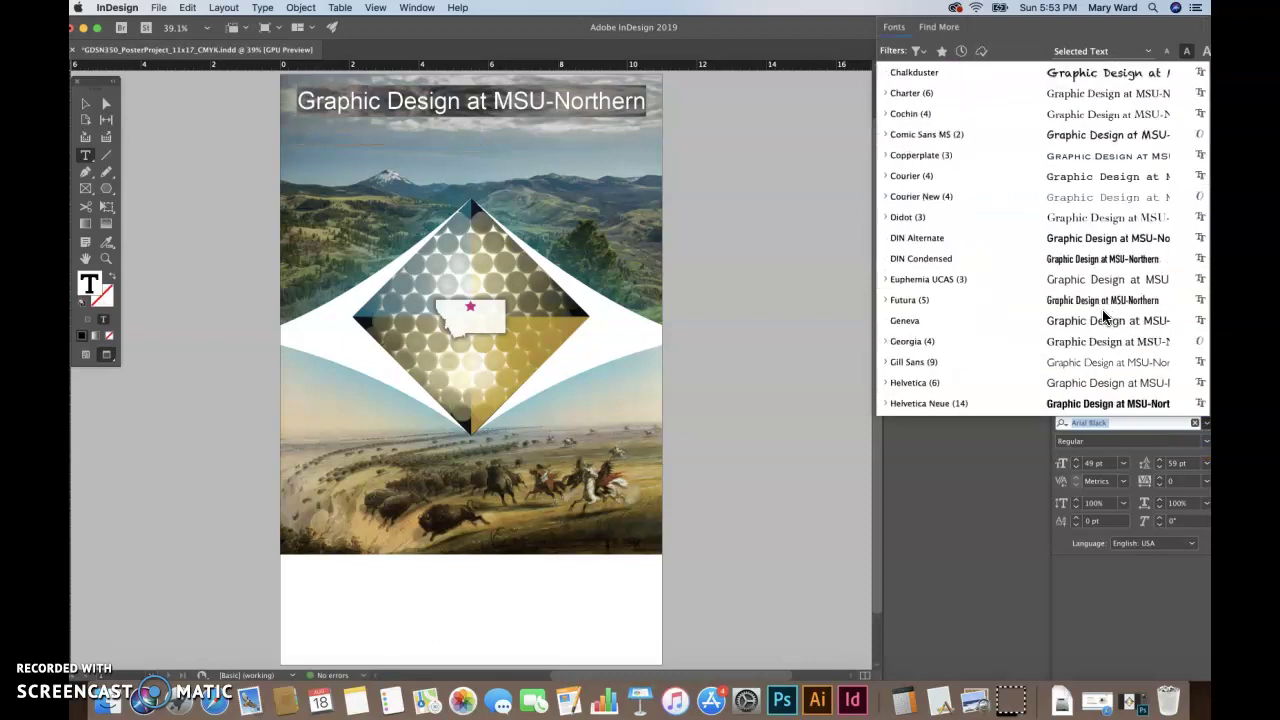
pyautogui.scroll(-2, 1104, 316)
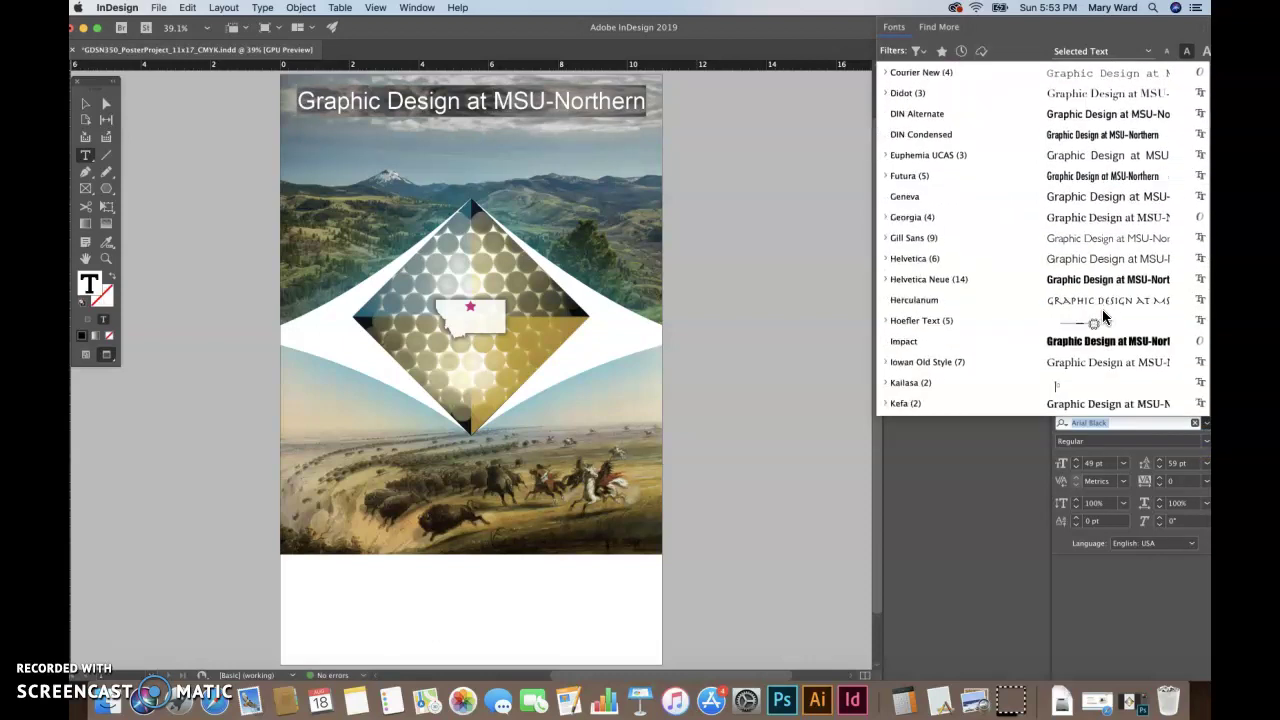
pyautogui.click(1088, 348)
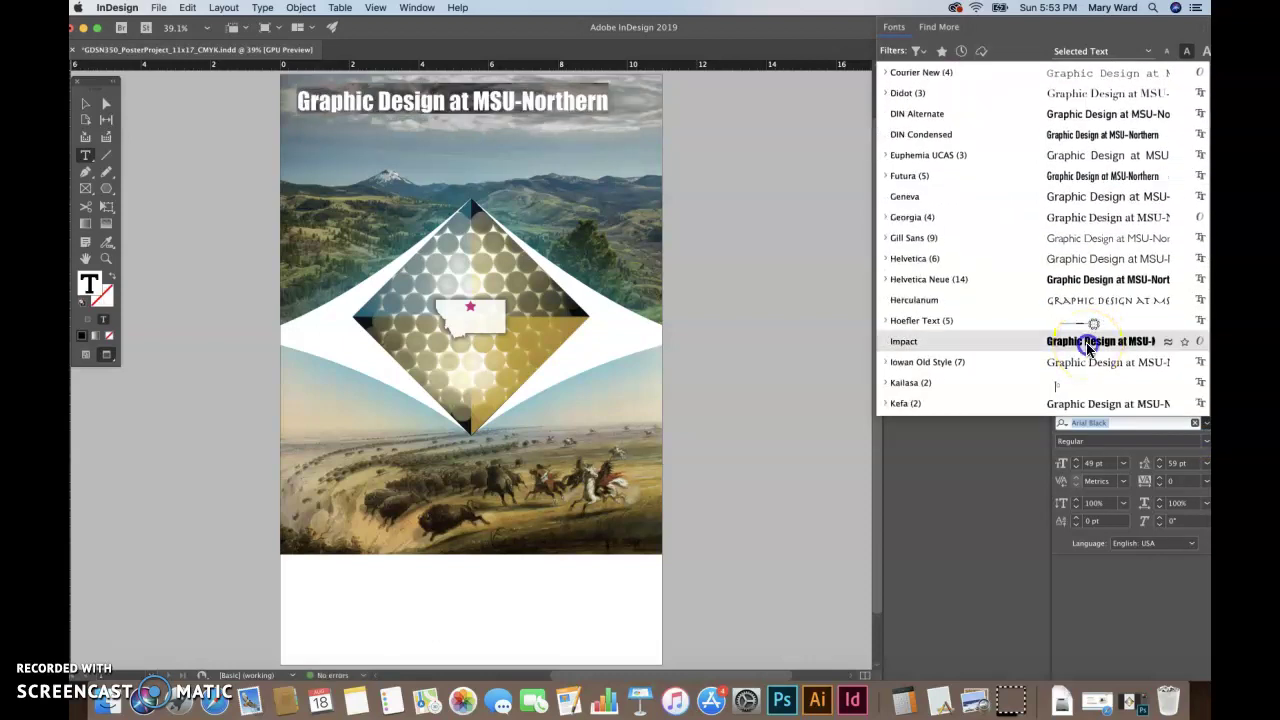
pyautogui.click(531, 98)
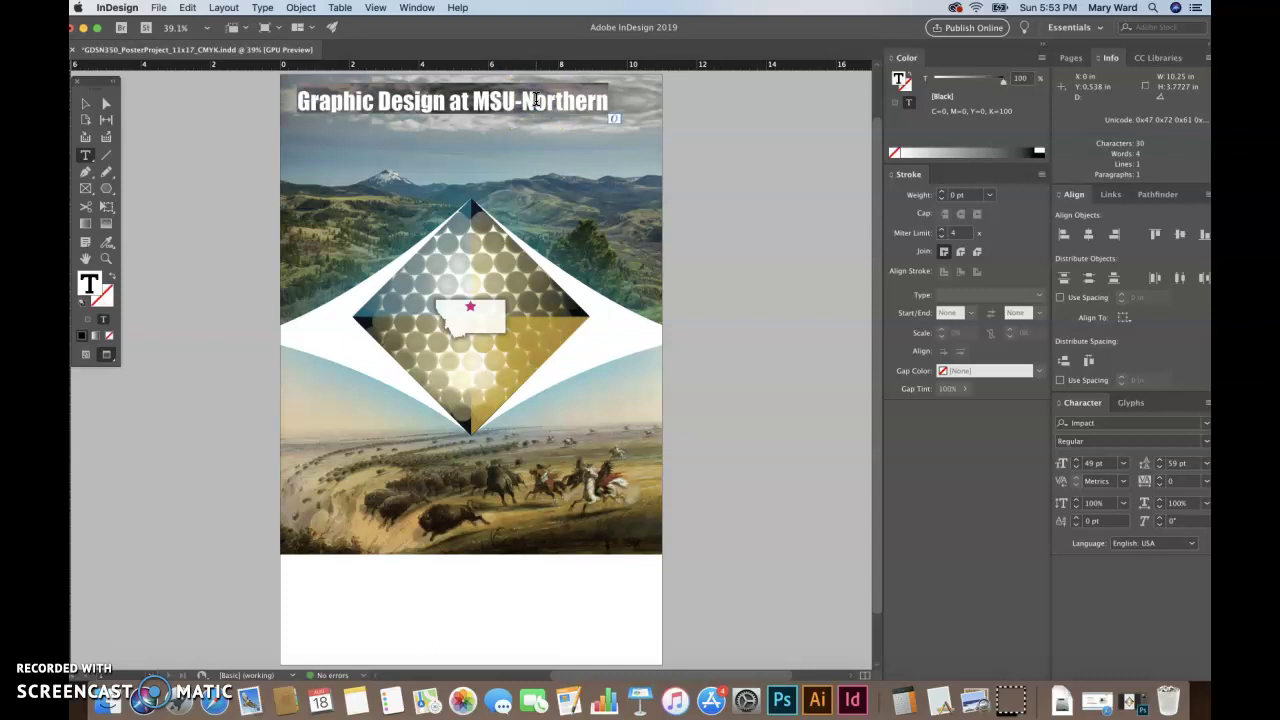
# - Center-align the title in its text frame and dock the Paragraph options together with the Character and Glyphs options
pyautogui.click(417, 8)
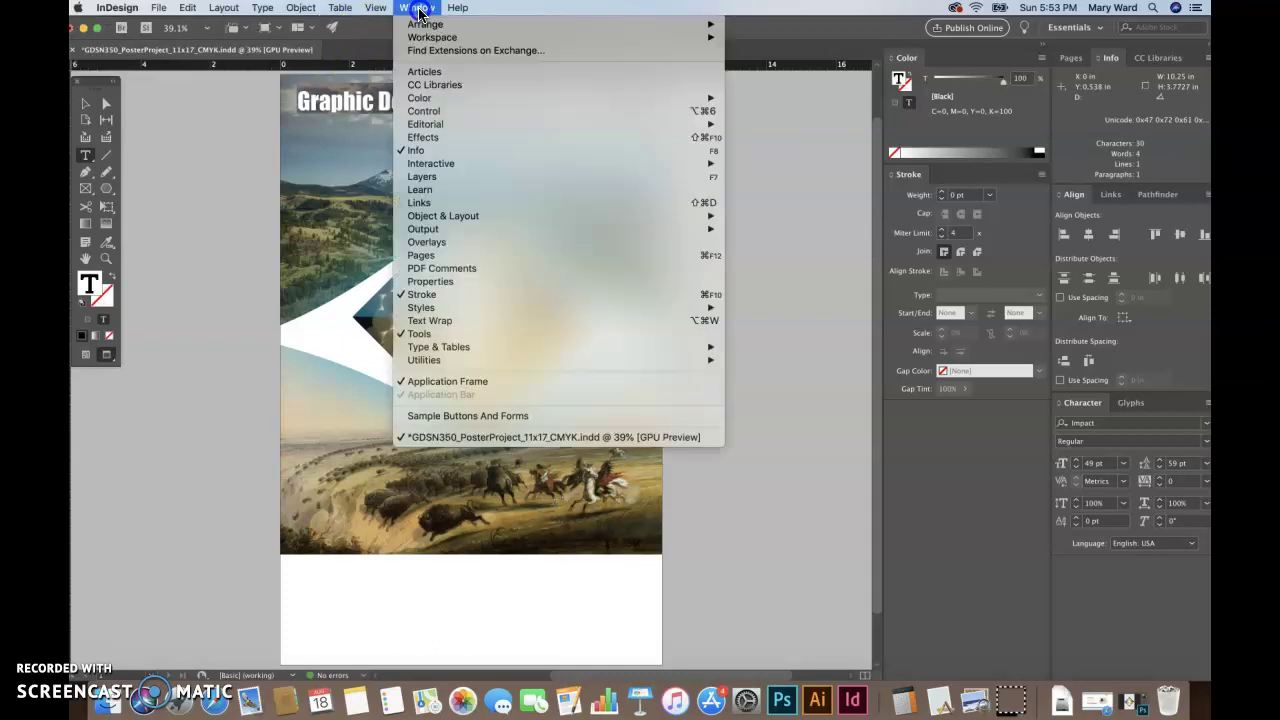
pyautogui.click(432, 321)
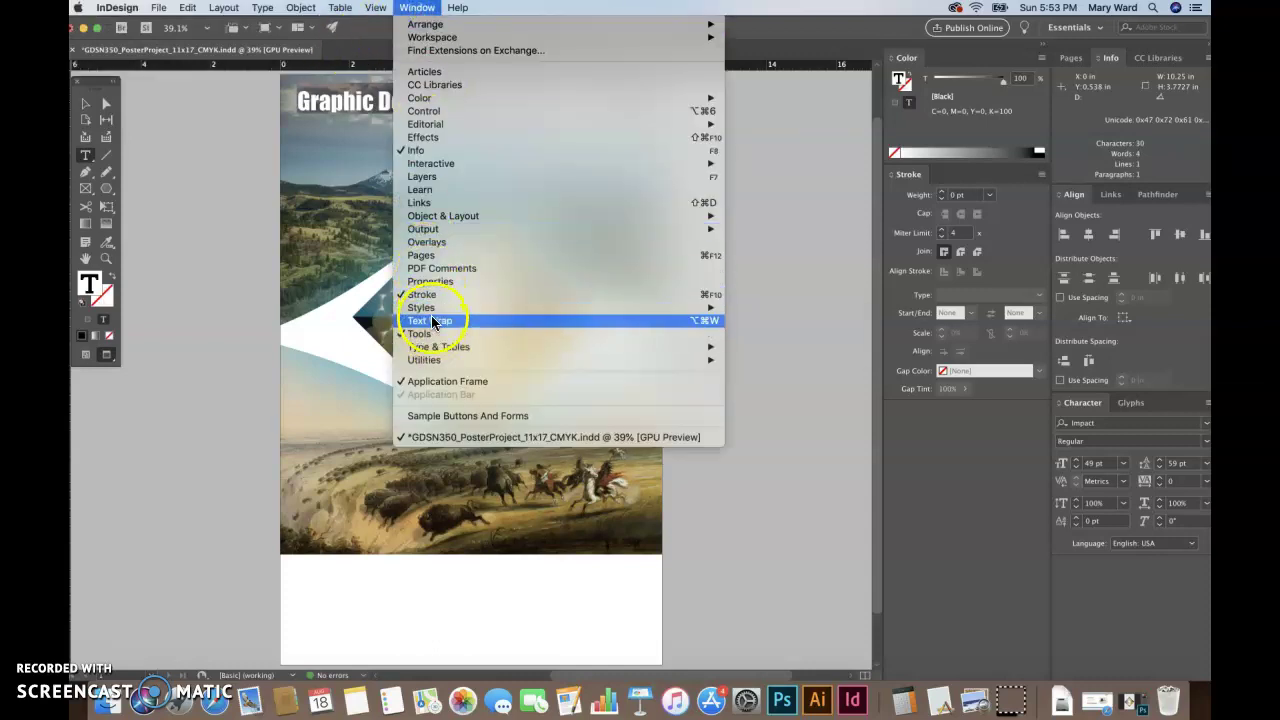
pyautogui.moveTo(440, 346)
pyautogui.click(752, 414)
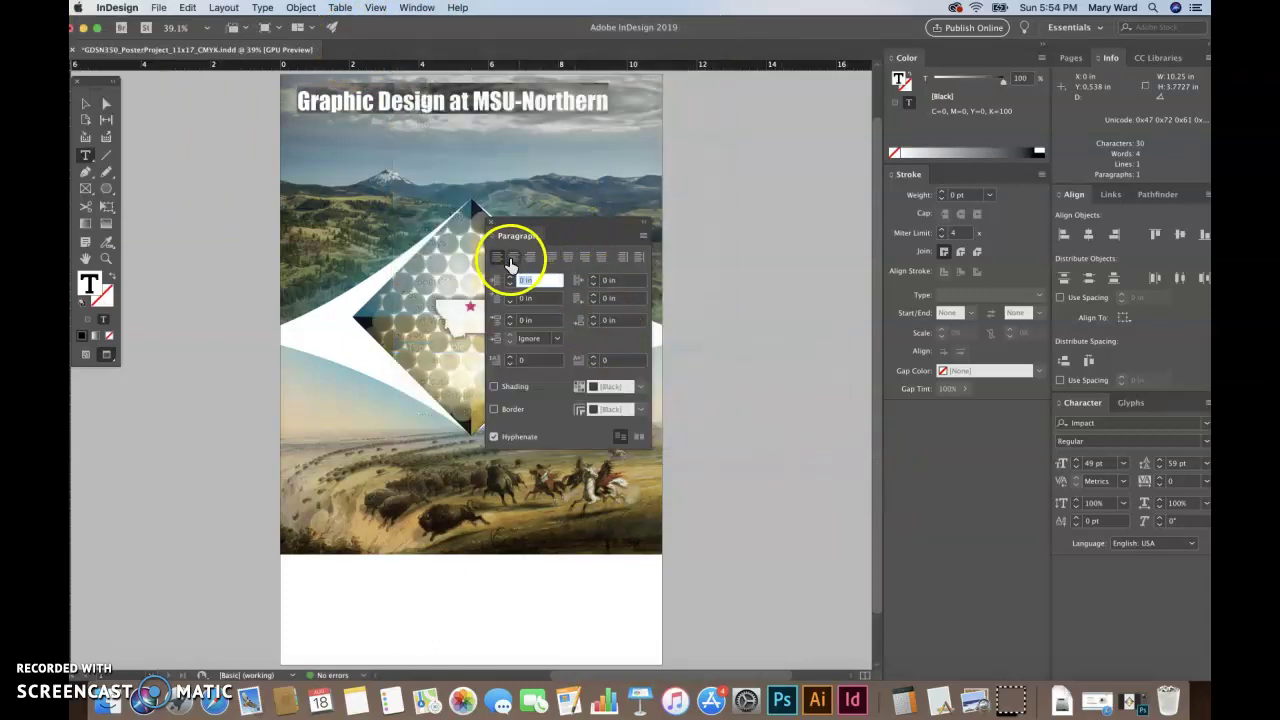
pyautogui.click(510, 262)
pyautogui.moveTo(522, 229); pyautogui.dragTo(1107, 408)
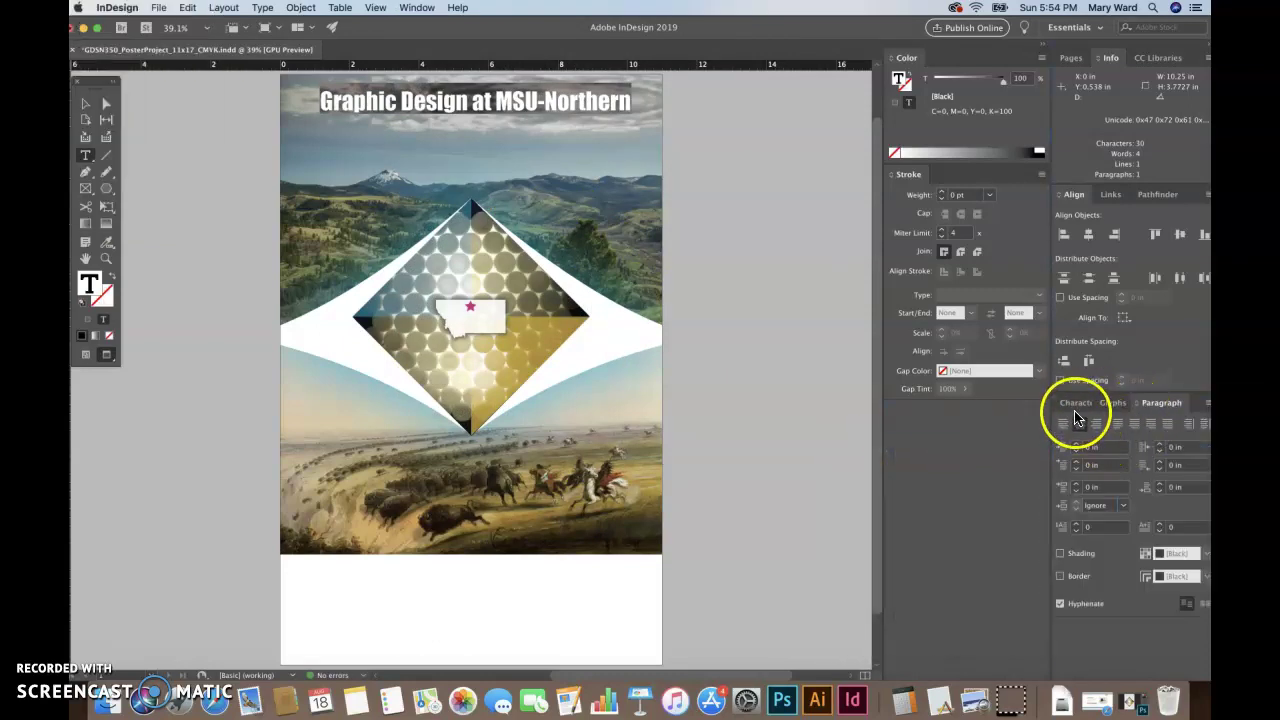
pyautogui.click(1076, 404)
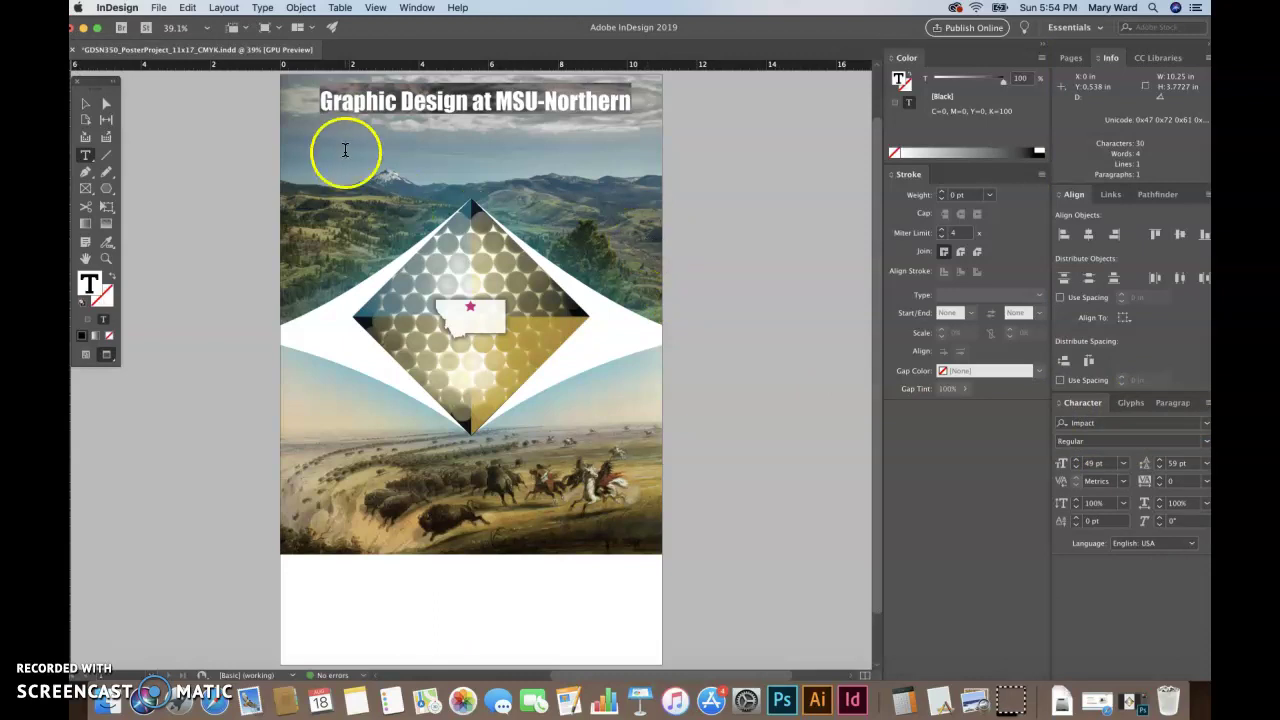
# - Recolor the whole title text white by setting its fill's black (K) value to 0%
pyautogui.click(85, 104)
pyautogui.click(470, 117)
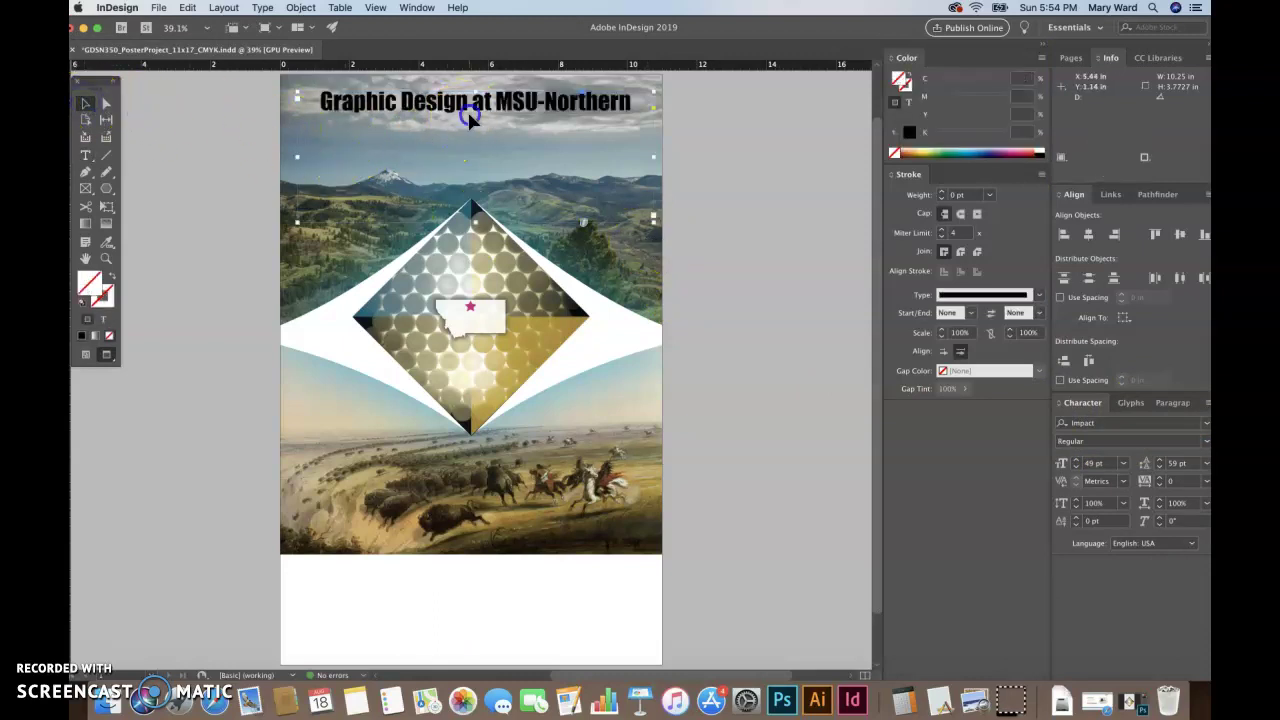
pyautogui.tripleClick(462, 113)
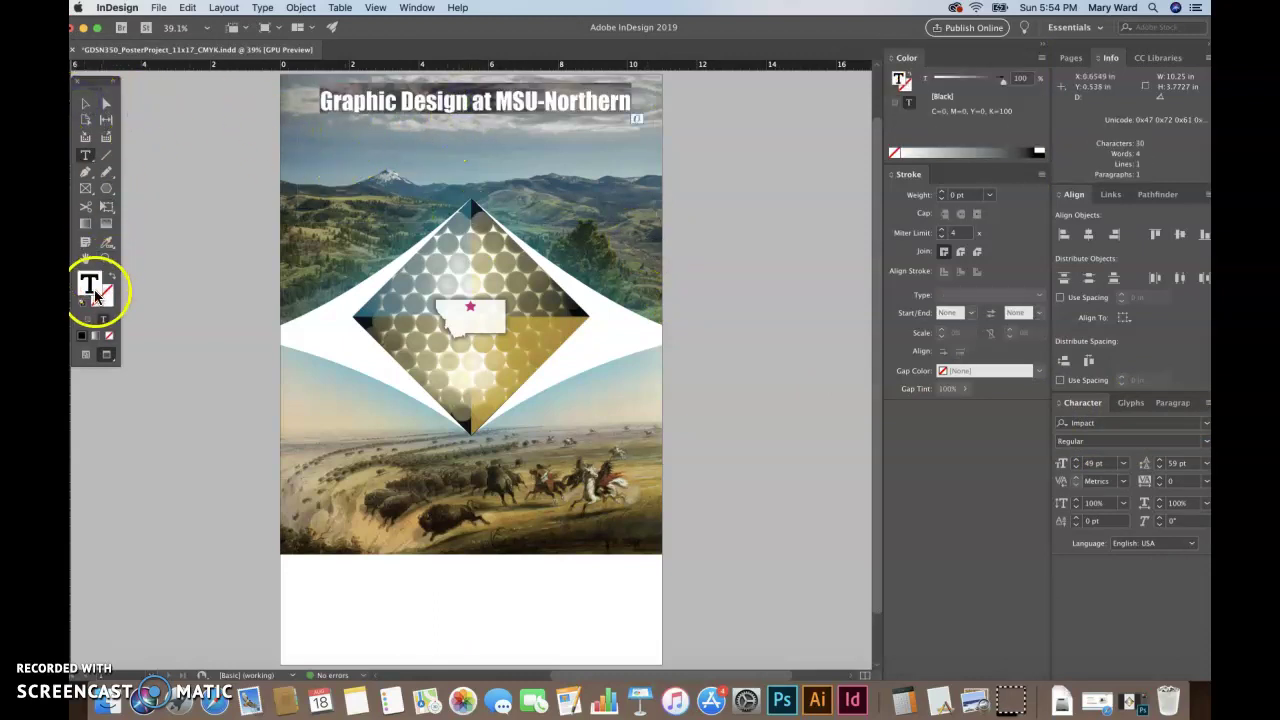
pyautogui.doubleClick(90, 294)
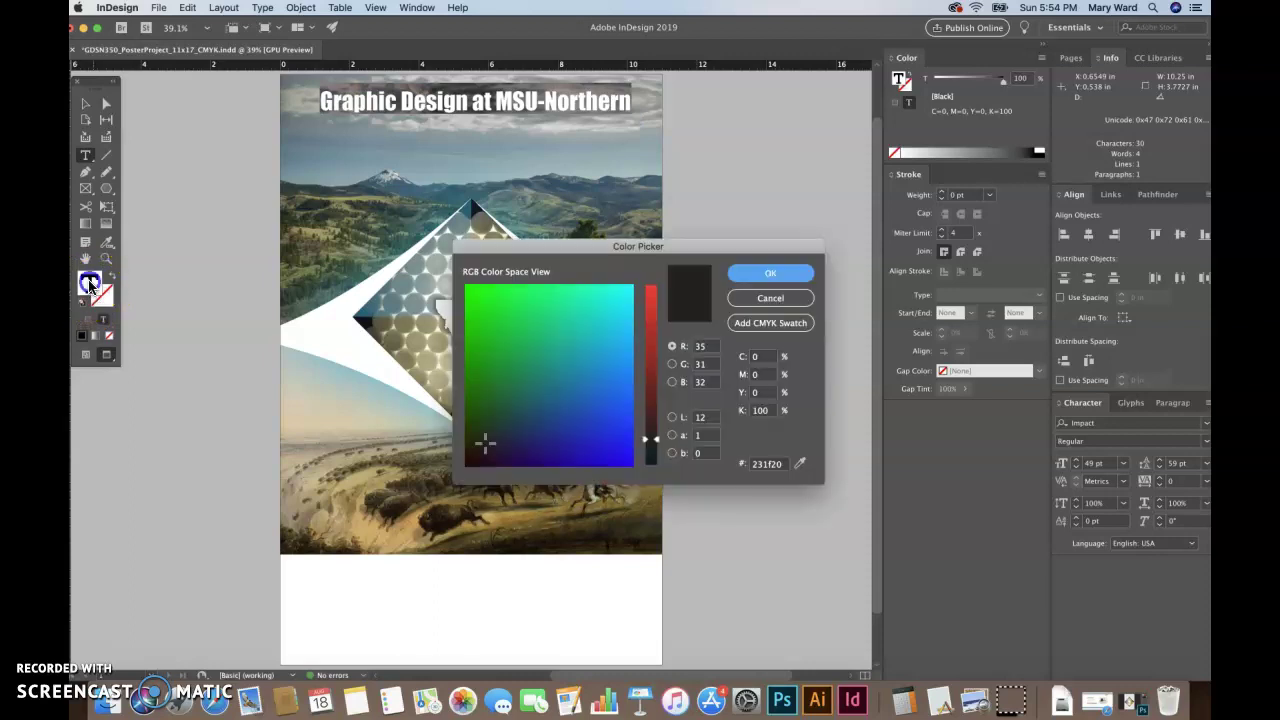
pyautogui.click(745, 411)
pyautogui.write('0')
pyautogui.click(772, 273)
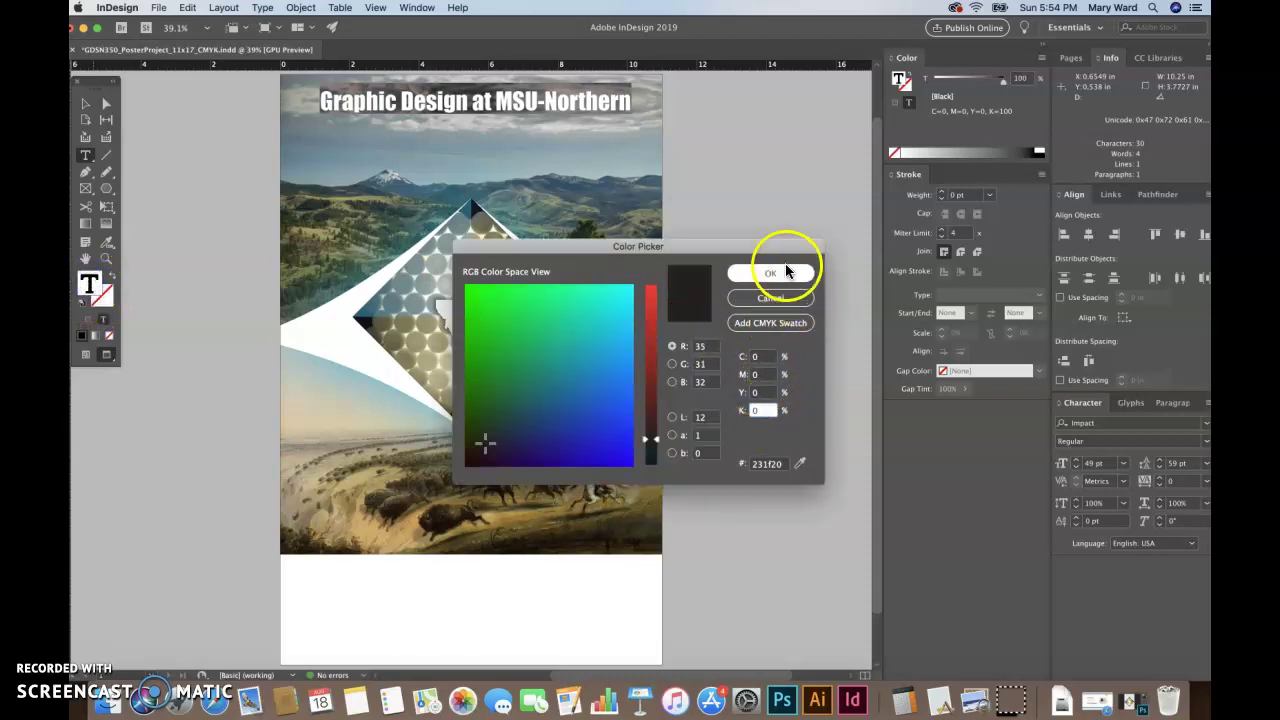
pyautogui.click(86, 104)
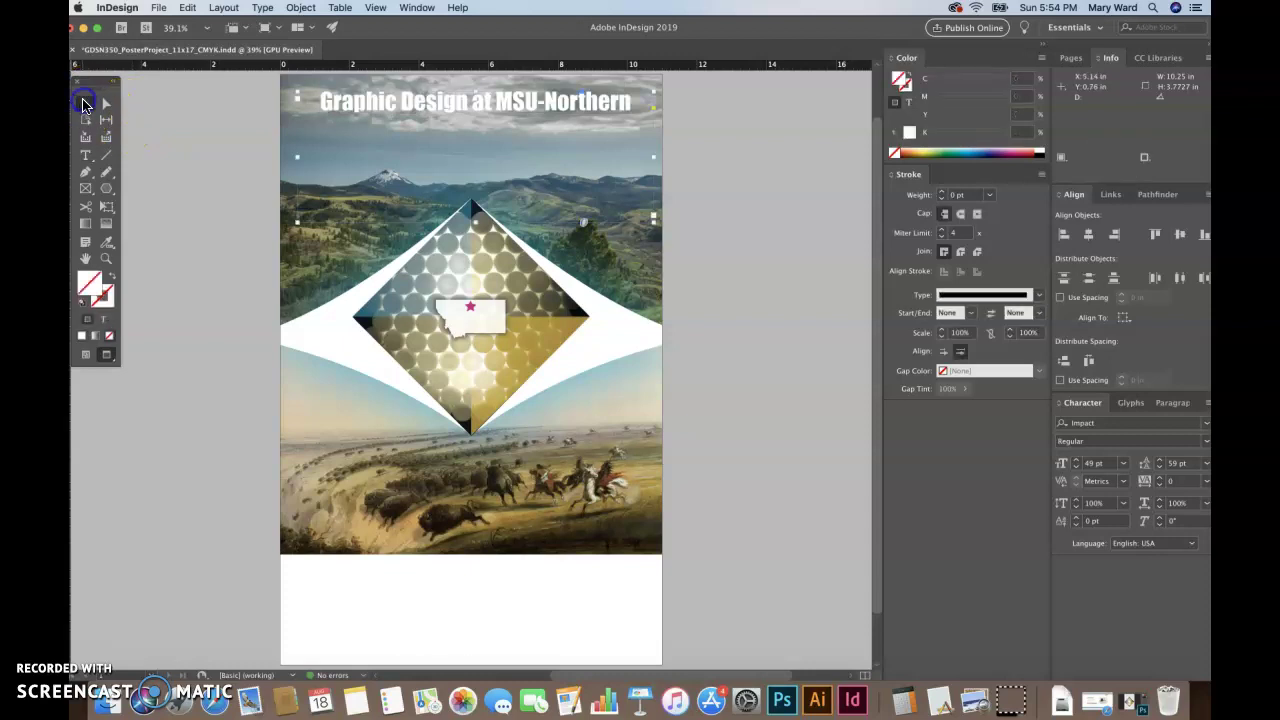